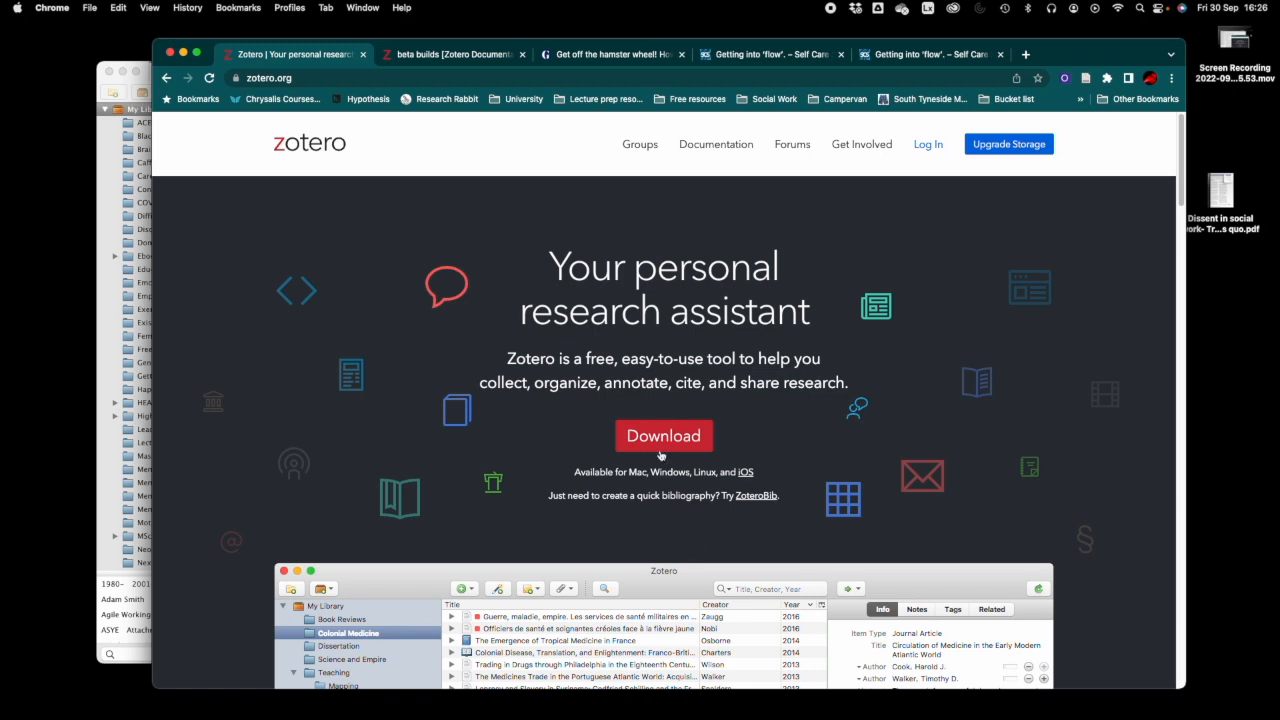
- Go to the Zotero Downloads page, then view the Zotero 6.0 Beta Builds documentation
left_click(658, 440)
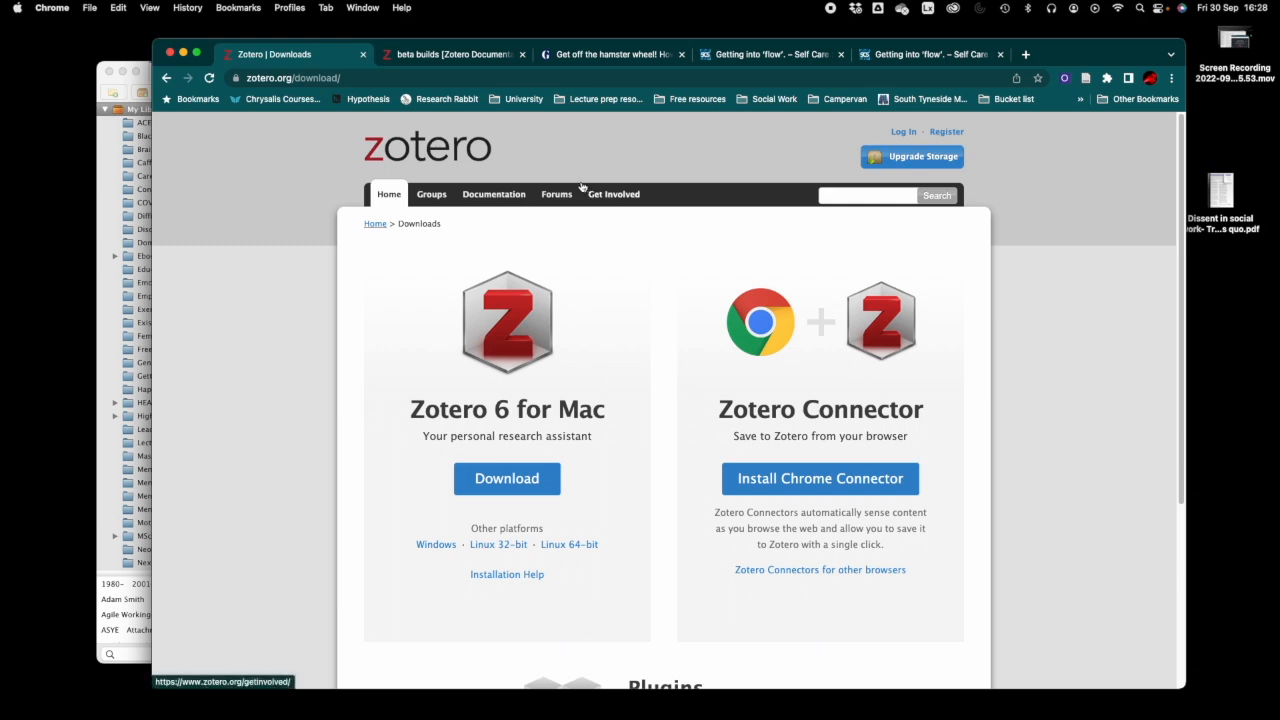
left_click(440, 55)
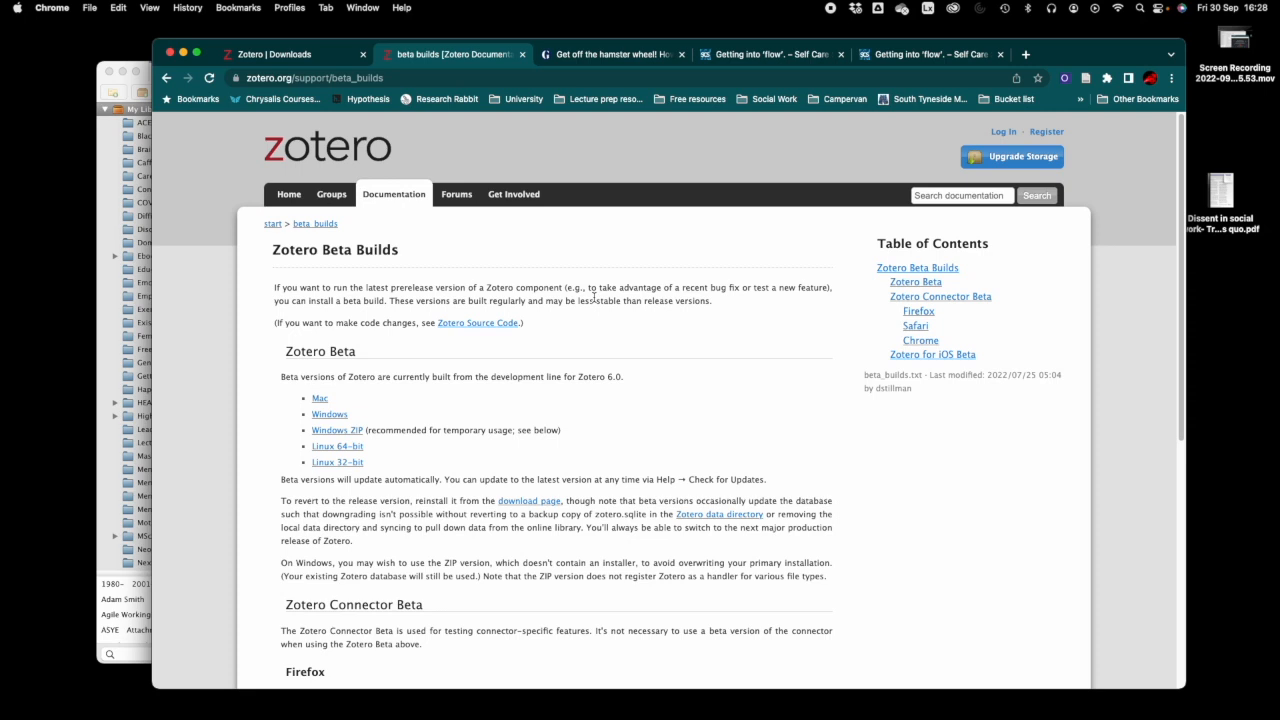
- Return to Downloads, minimise Chrome, and close the 'Social work as art revisited' reader tab
left_click(284, 59)
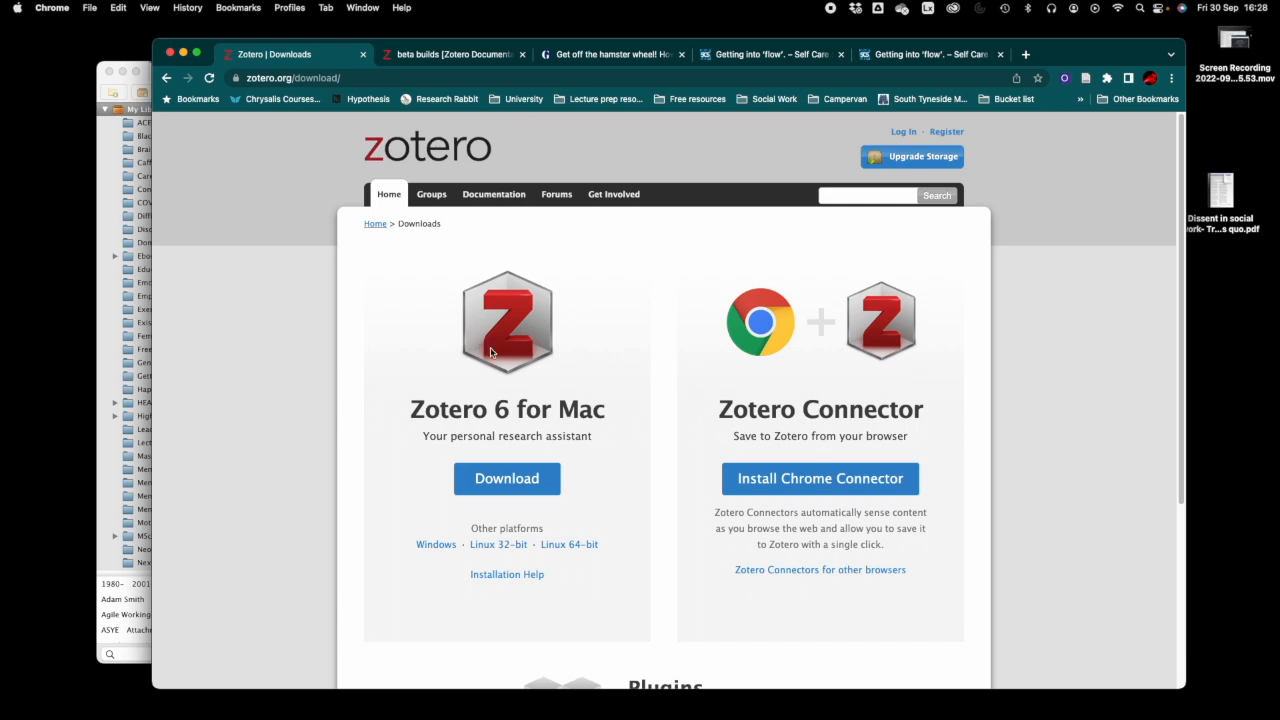
left_click(183, 51)
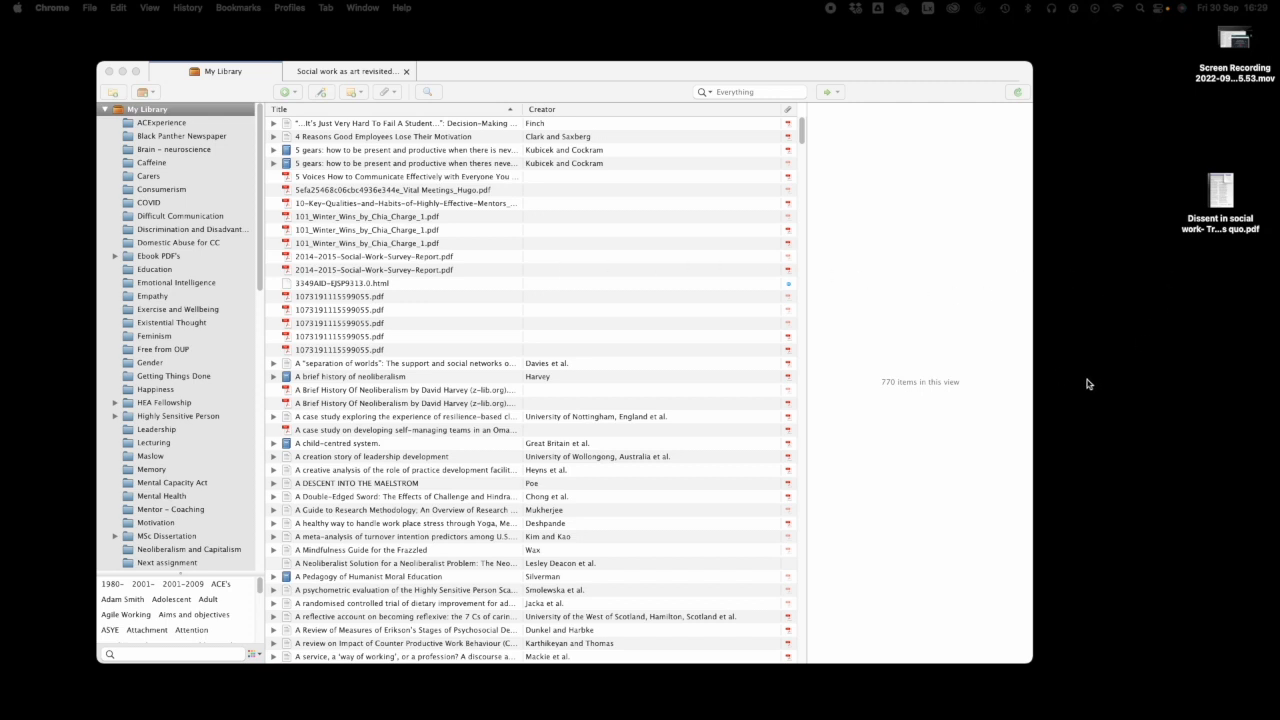
left_click(406, 71)
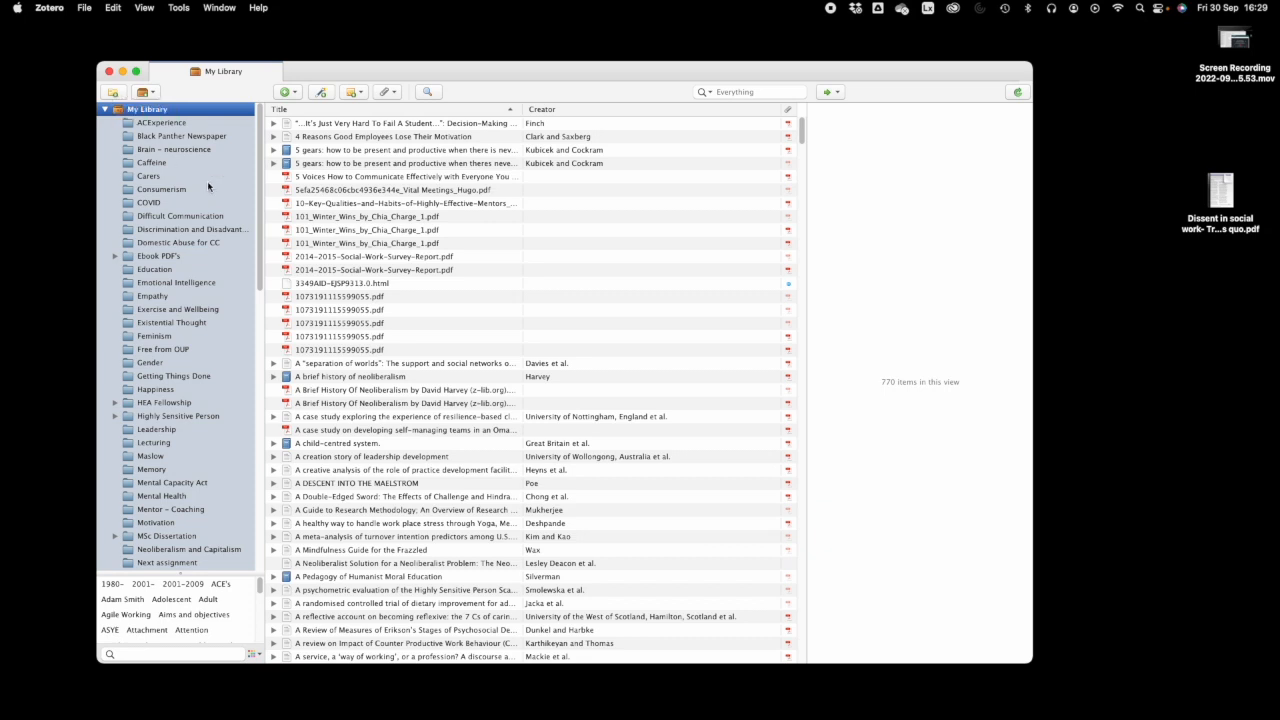
- Add a new collection and rename it from 'Untitled' to 'Demo folder'
left_click(112, 93)
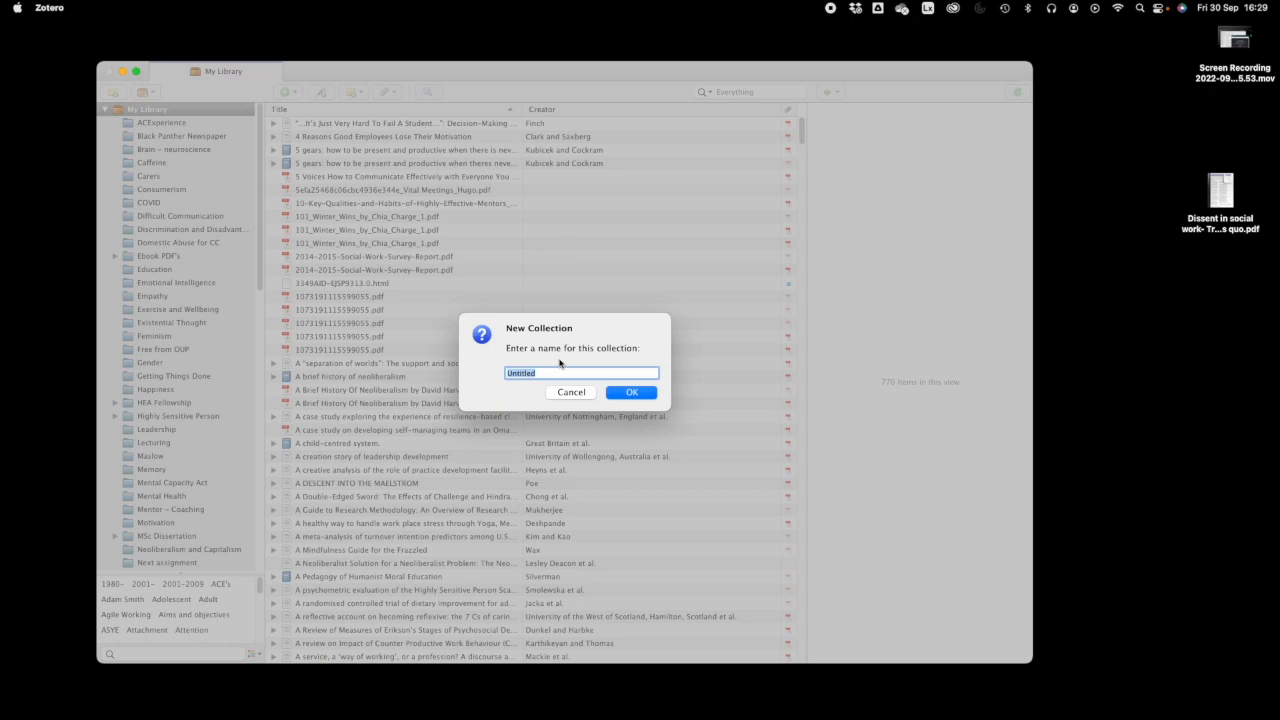
left_click_drag(543, 372, 509, 376)
type("Demo folder")
key("Return")
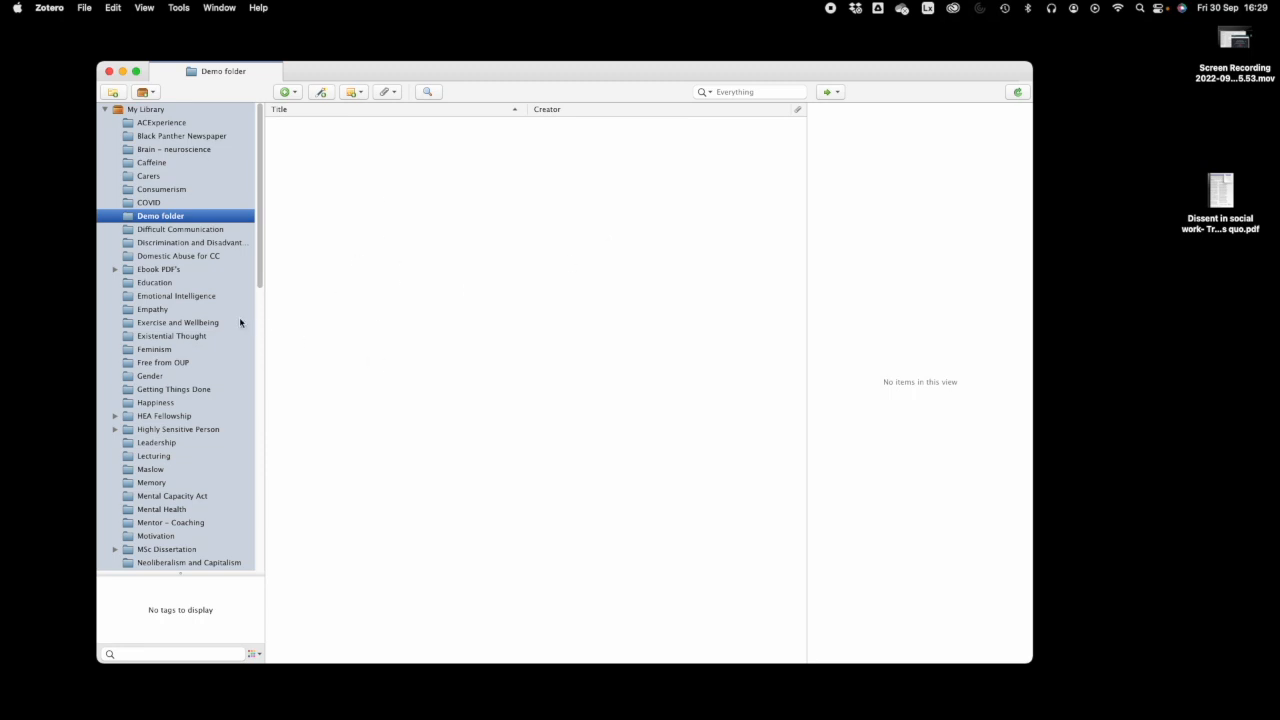
left_click(167, 231)
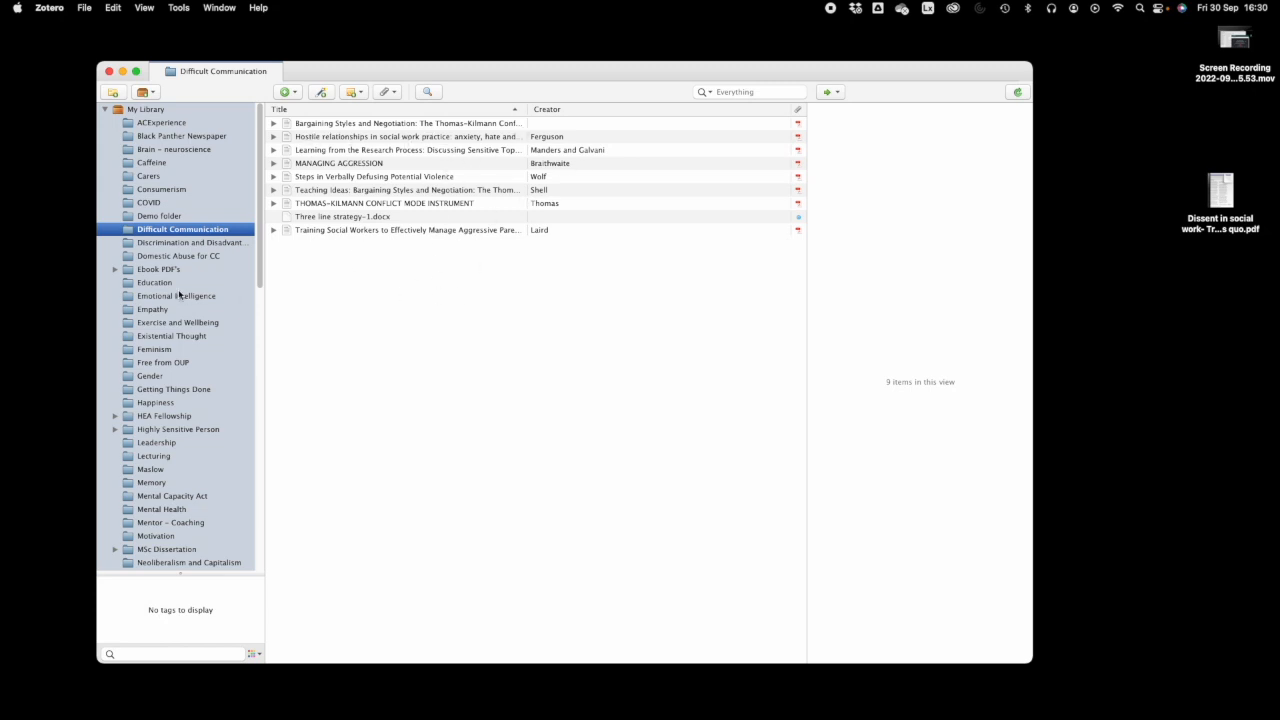
left_click(172, 246)
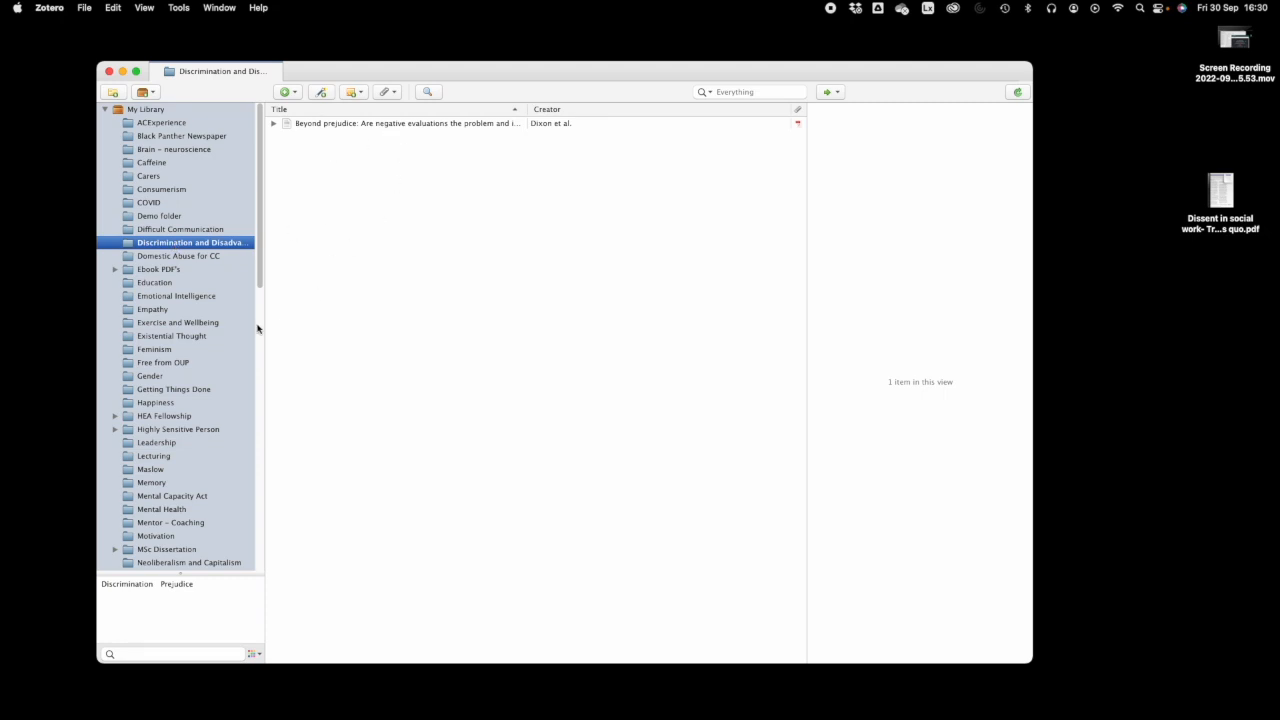
left_click(158, 286)
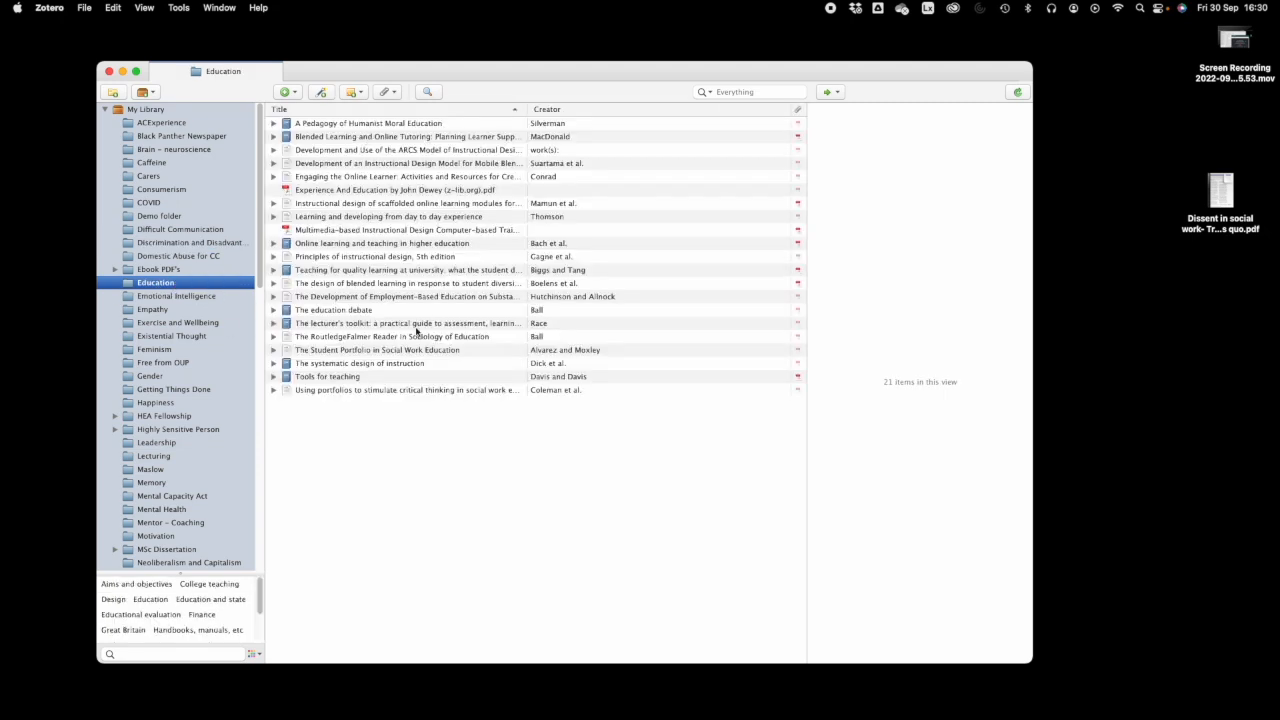
left_click(156, 219)
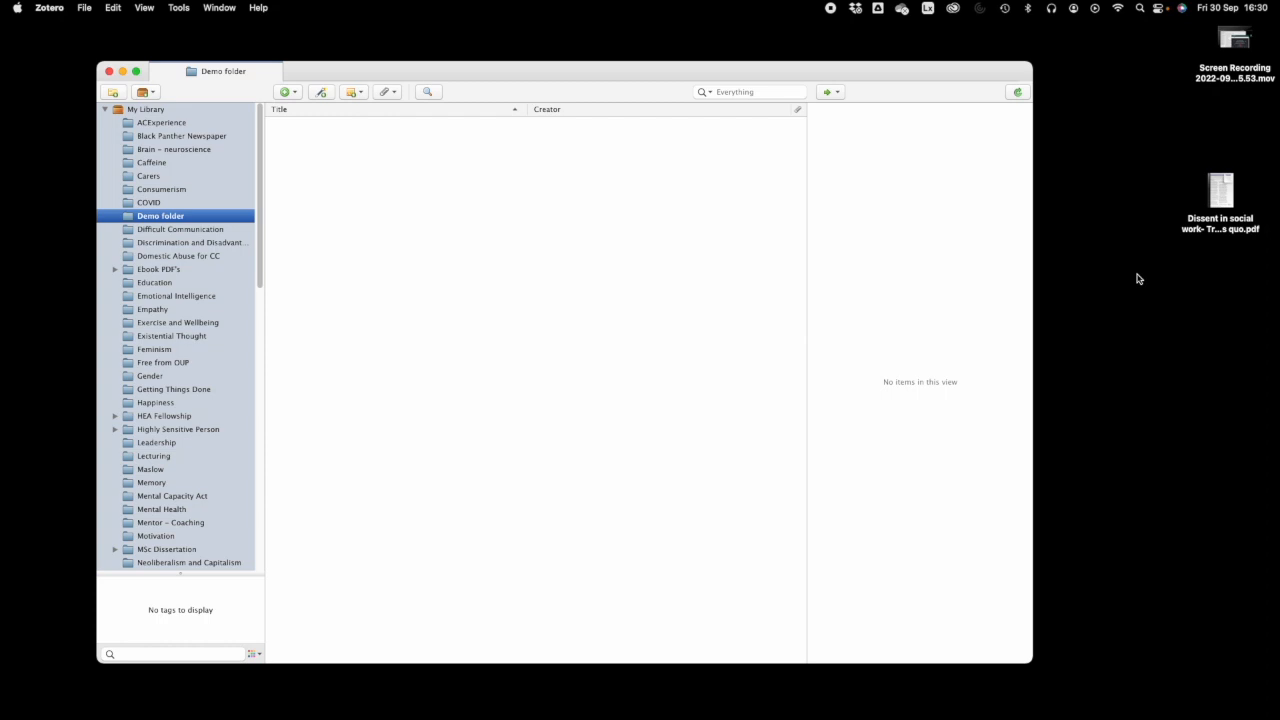
- Drag 'Dissent in social work- Troubling the status quo.pdf' from the desktop into Demo folder
mouse_move(515, 712)
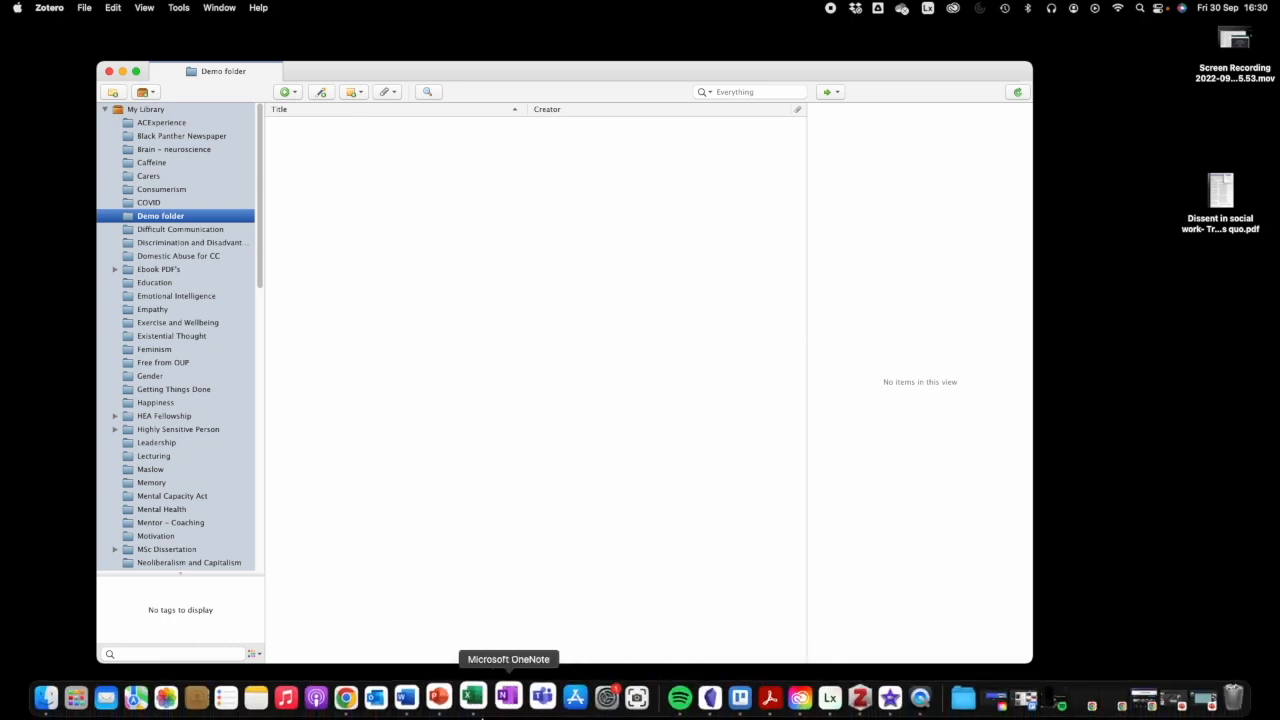
left_click(1051, 143)
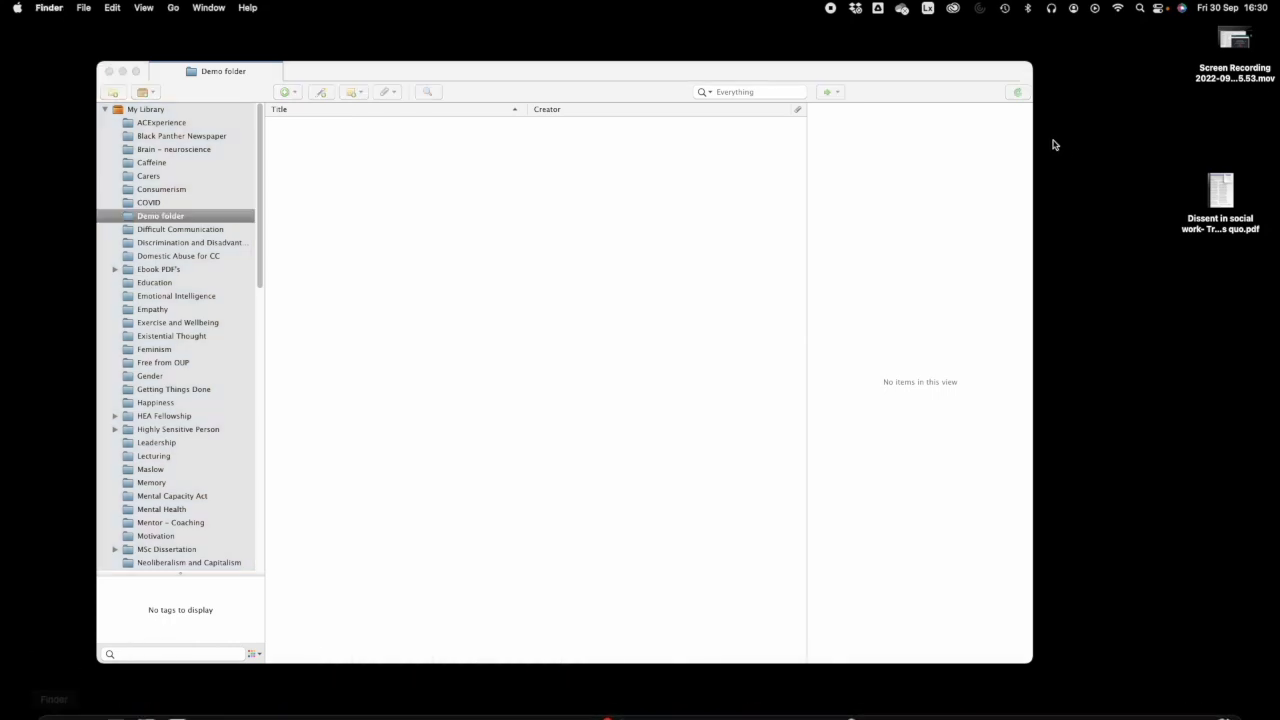
key("super+n")
left_click_drag(433, 88, 1279, 92)
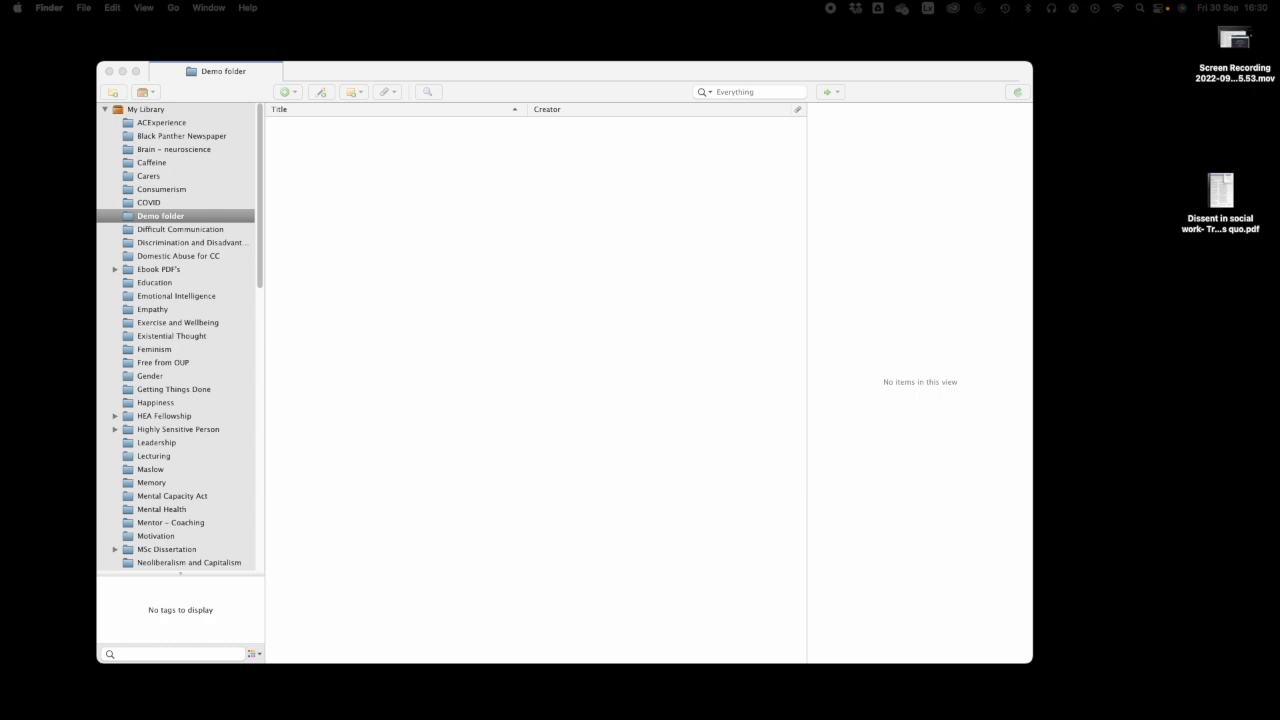
left_click(1226, 197)
left_click_drag(1226, 197, 378, 162)
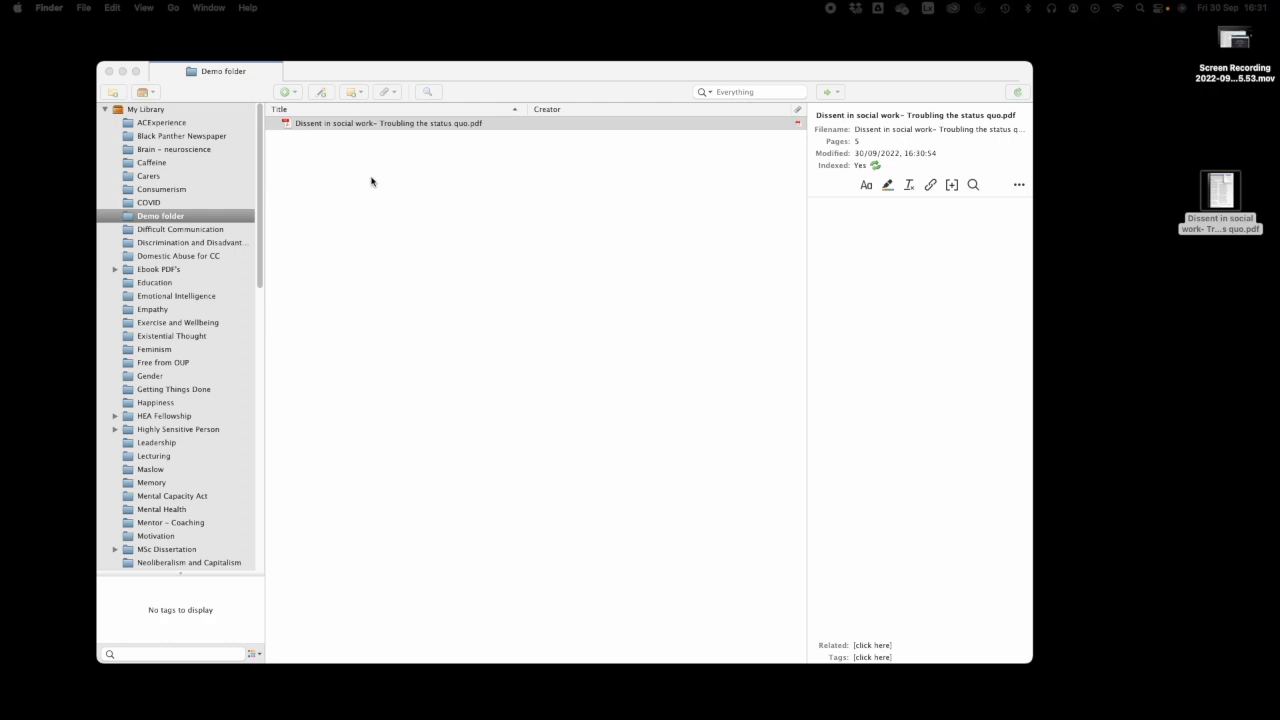
left_click(355, 124)
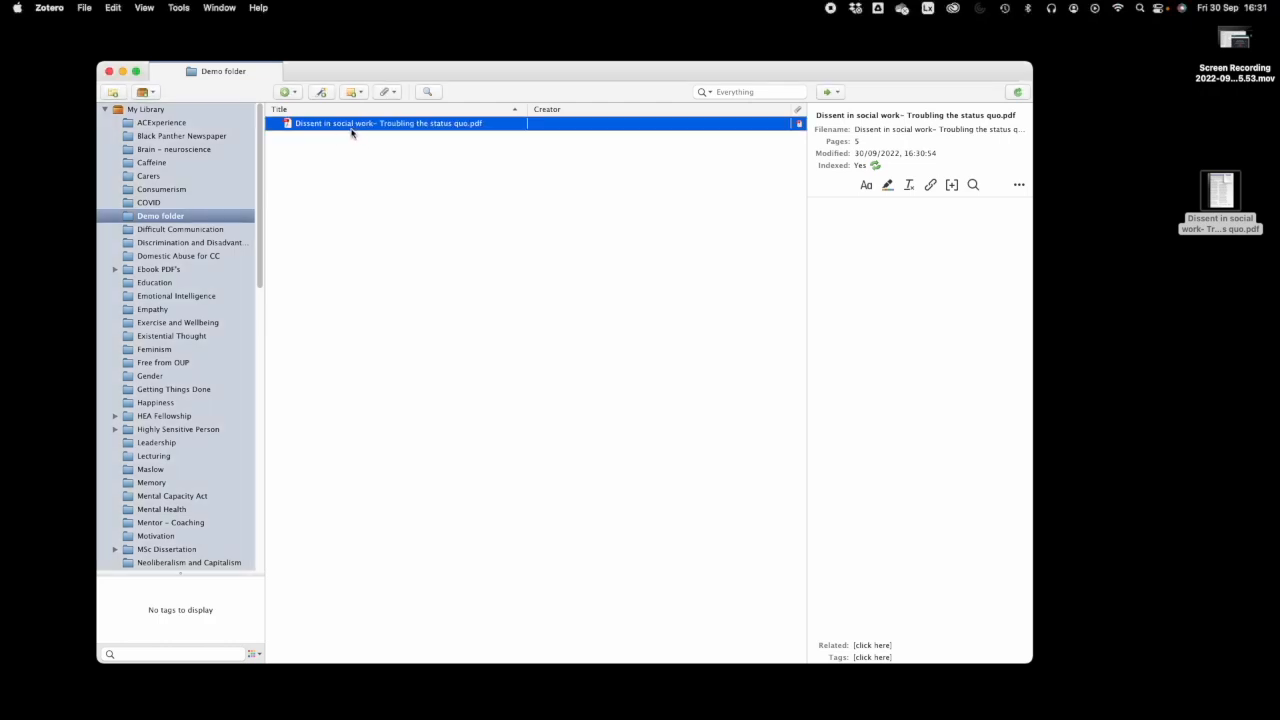
- Open the Dissent in social work PDF in the reader, then return to the Demo folder view
double_click(286, 126)
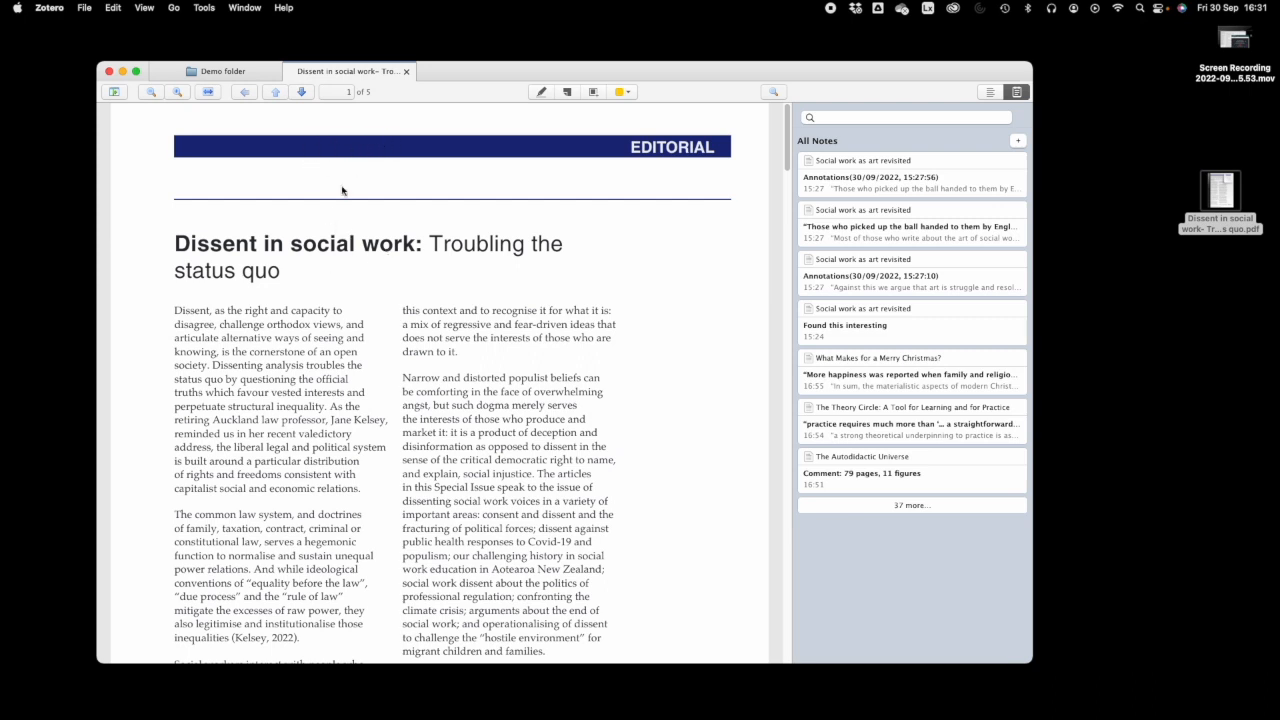
left_click(223, 72)
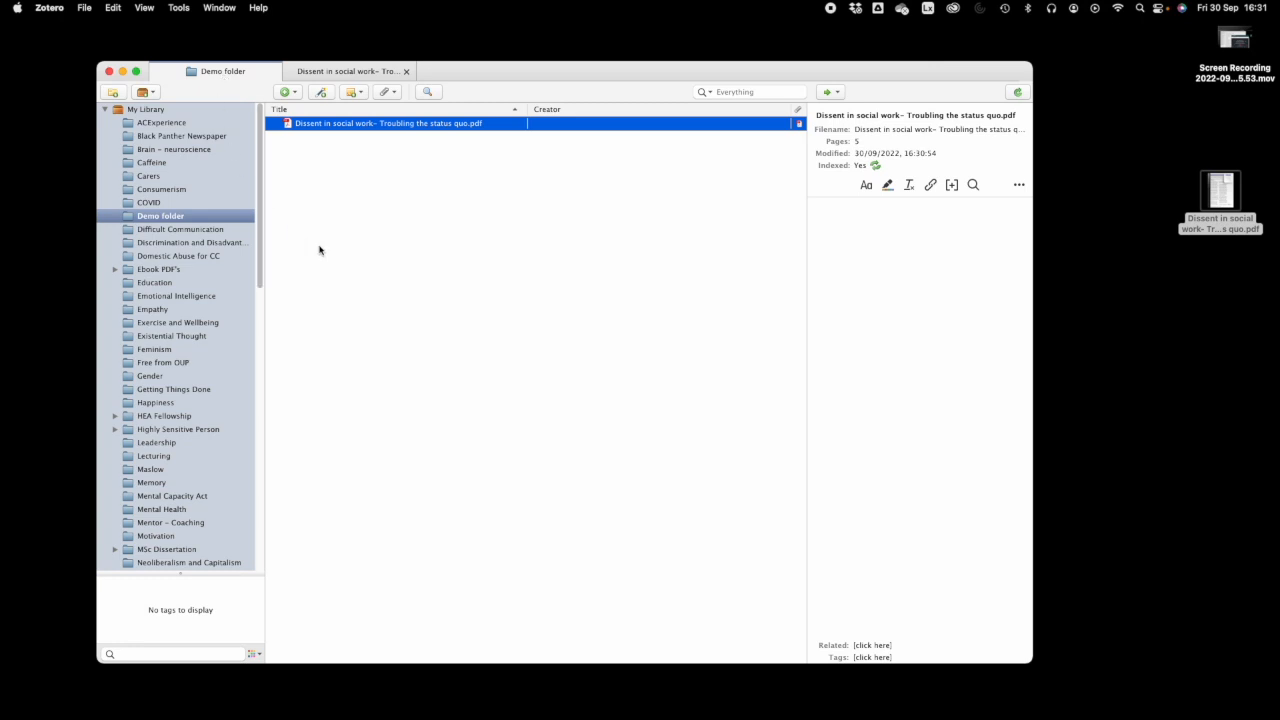
left_click(55, 12)
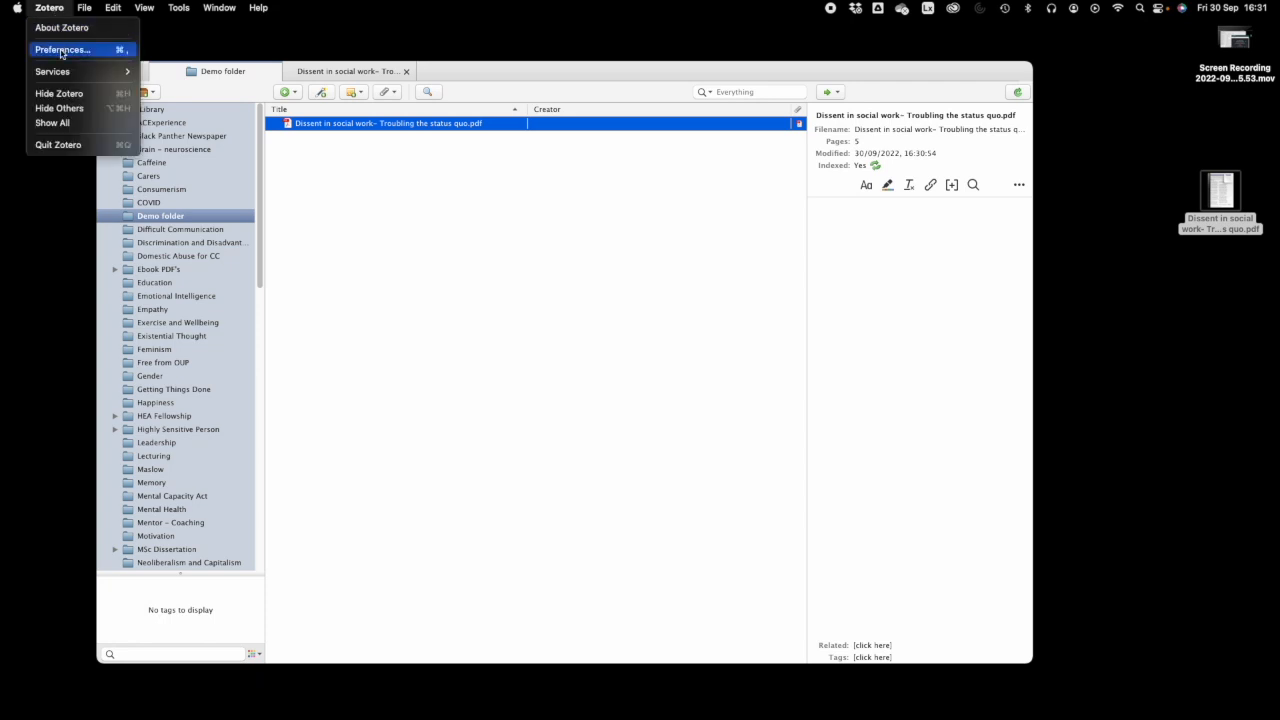
- In Preferences, keep PDFs opening in Zotero and review the Sync settings
left_click(61, 51)
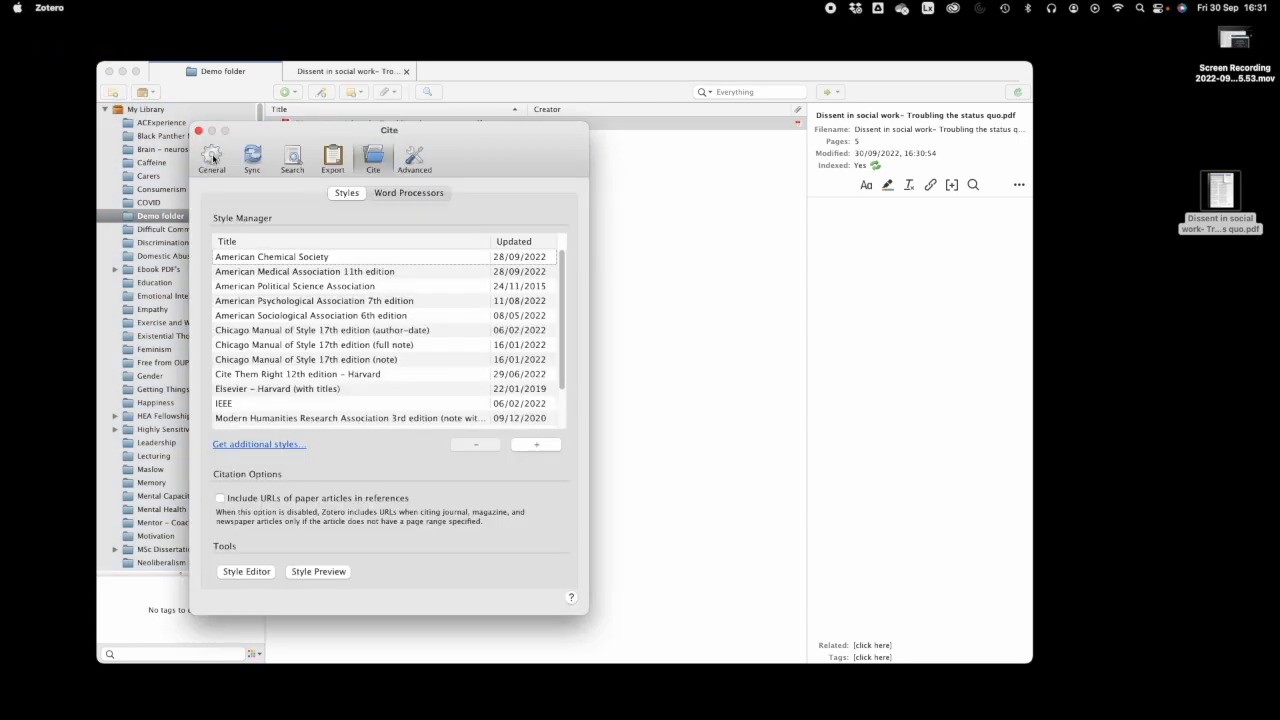
left_click(212, 160)
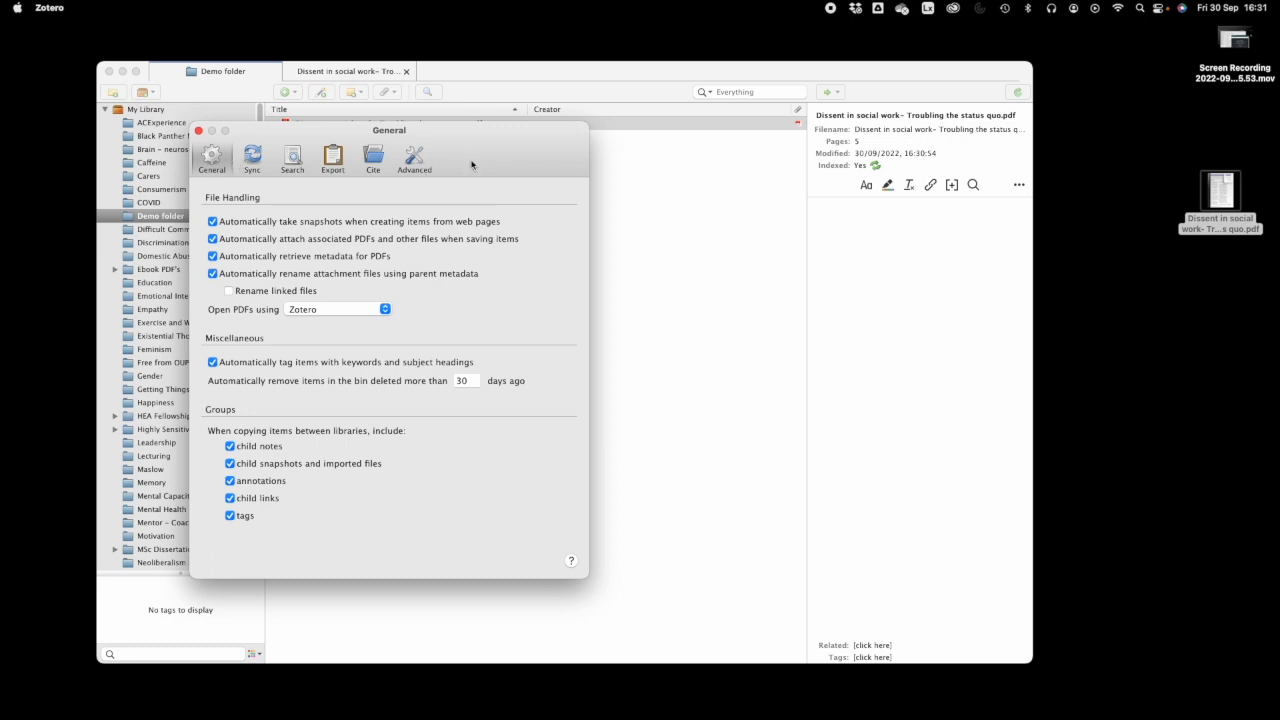
left_click(387, 312)
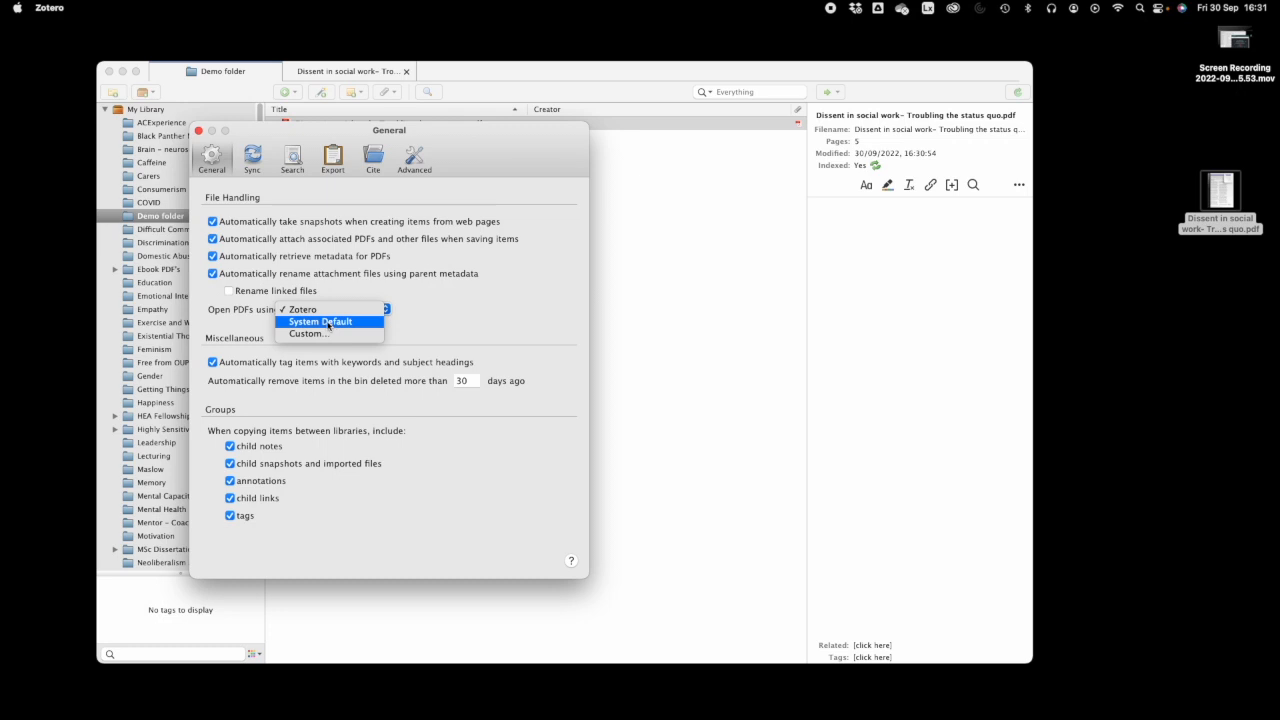
left_click(317, 312)
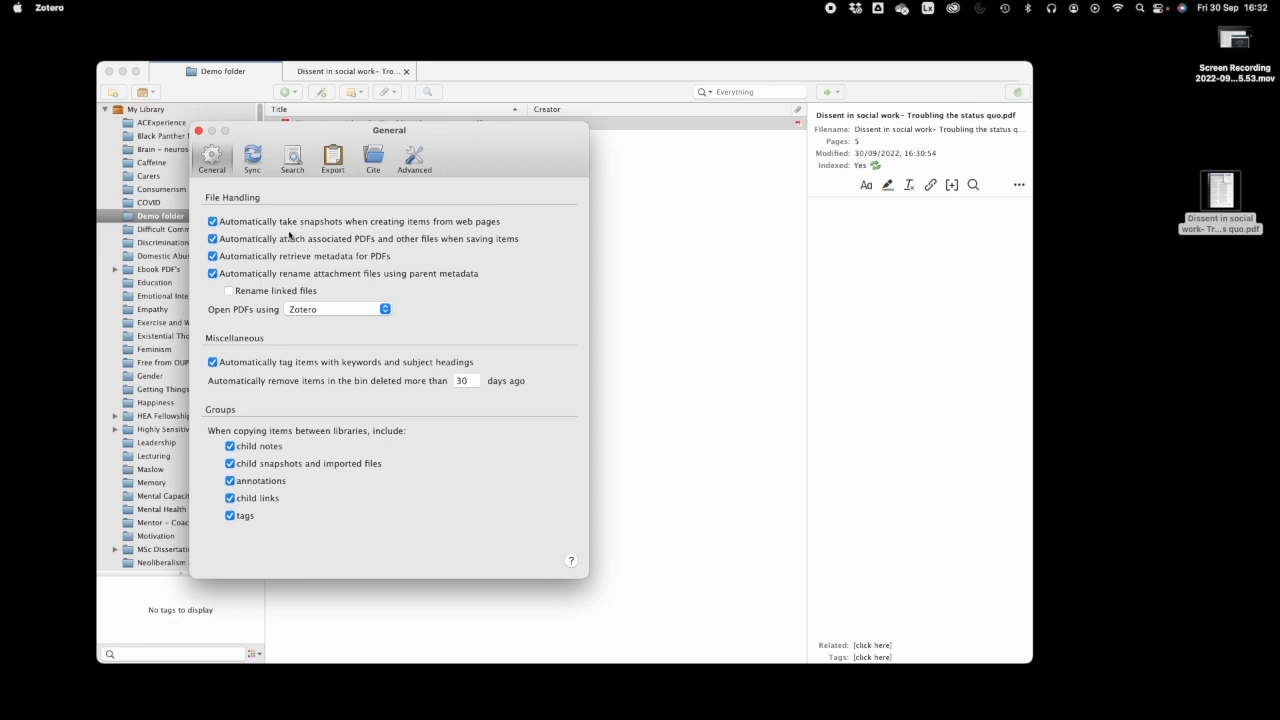
left_click(251, 162)
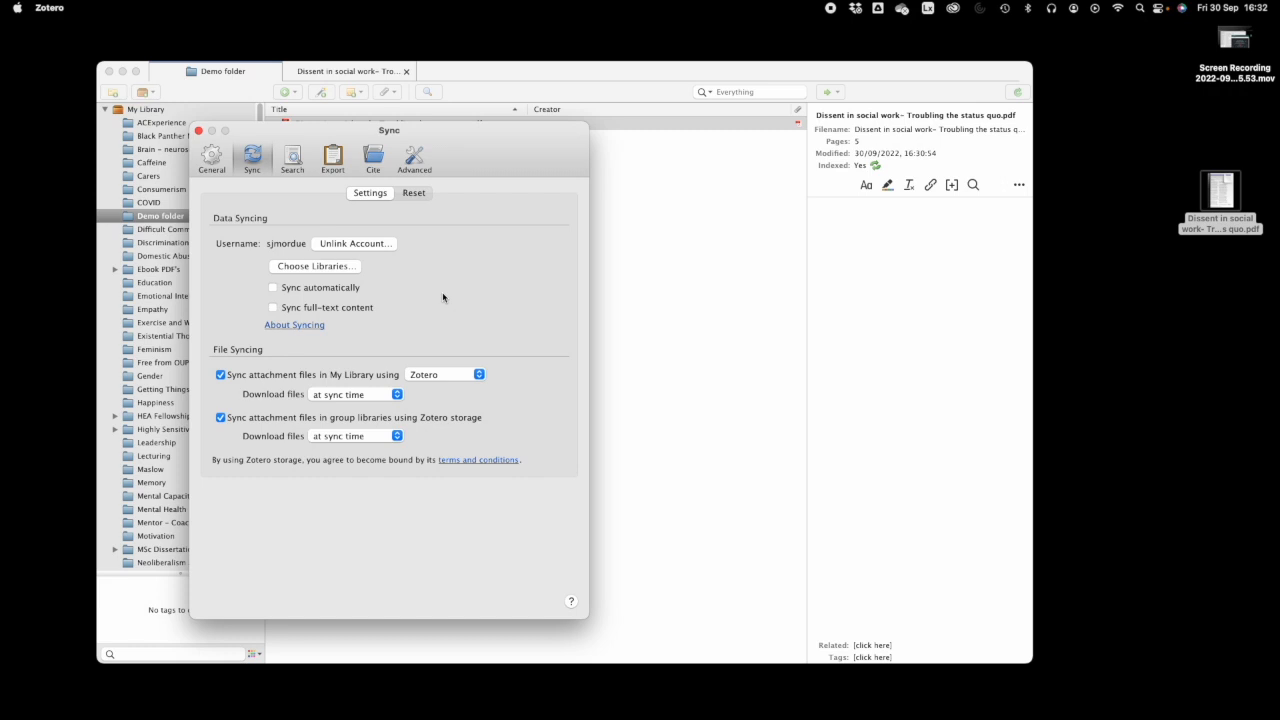
left_click(374, 158)
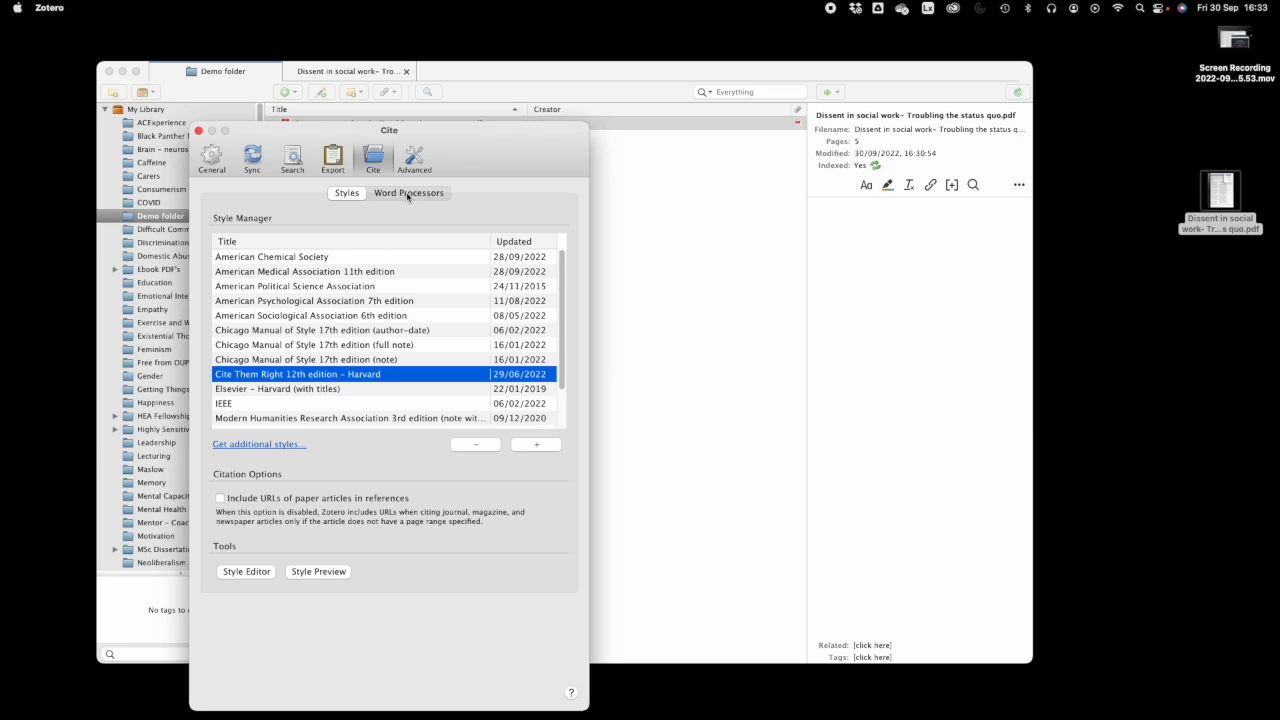
- Confirm the Microsoft Word add-in is installed, then bring the Word document onto this screen
left_click(407, 194)
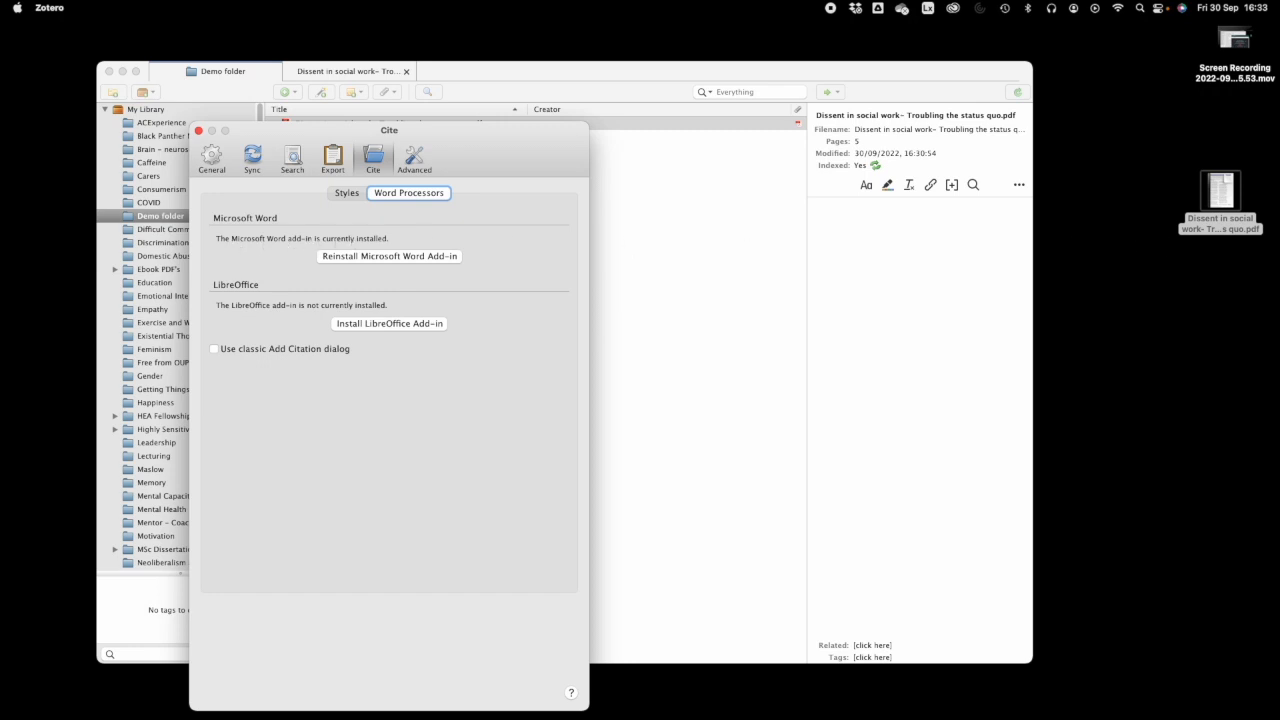
left_click_drag(1279, 116, 968, 64)
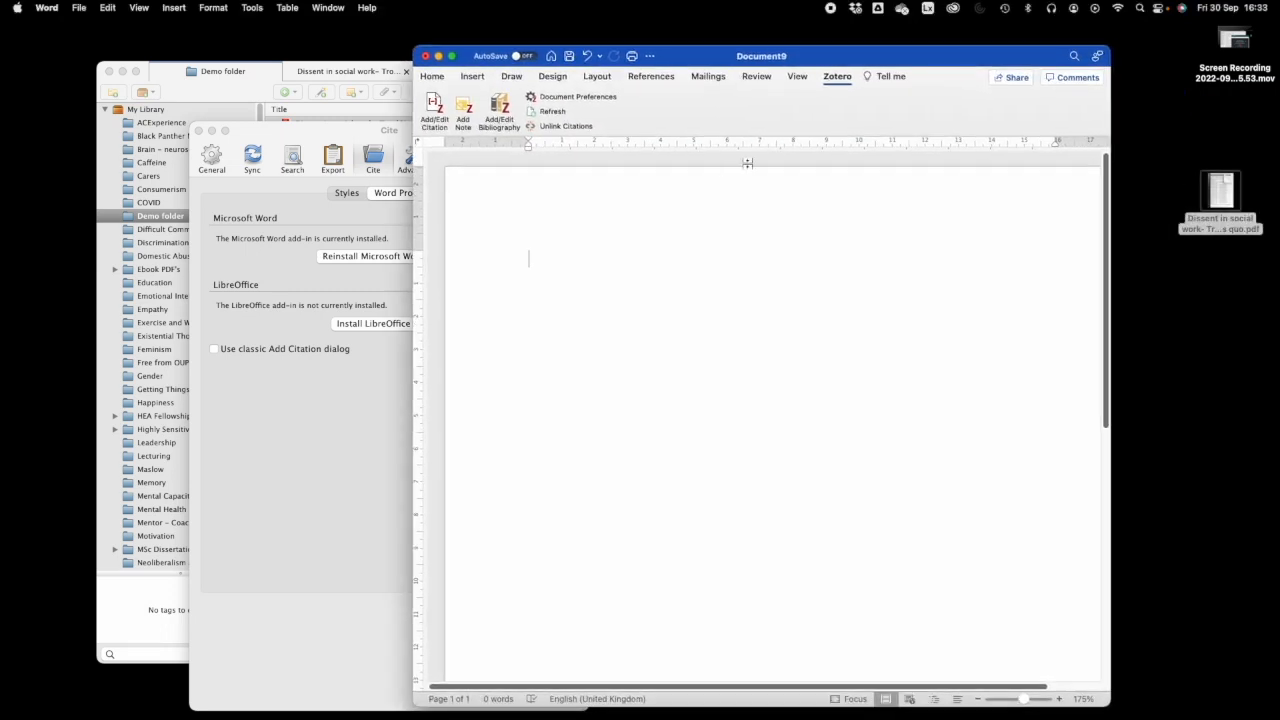
- Check Word's Home and Zotero ribbon tabs, then minimize the blank document
left_click(434, 78)
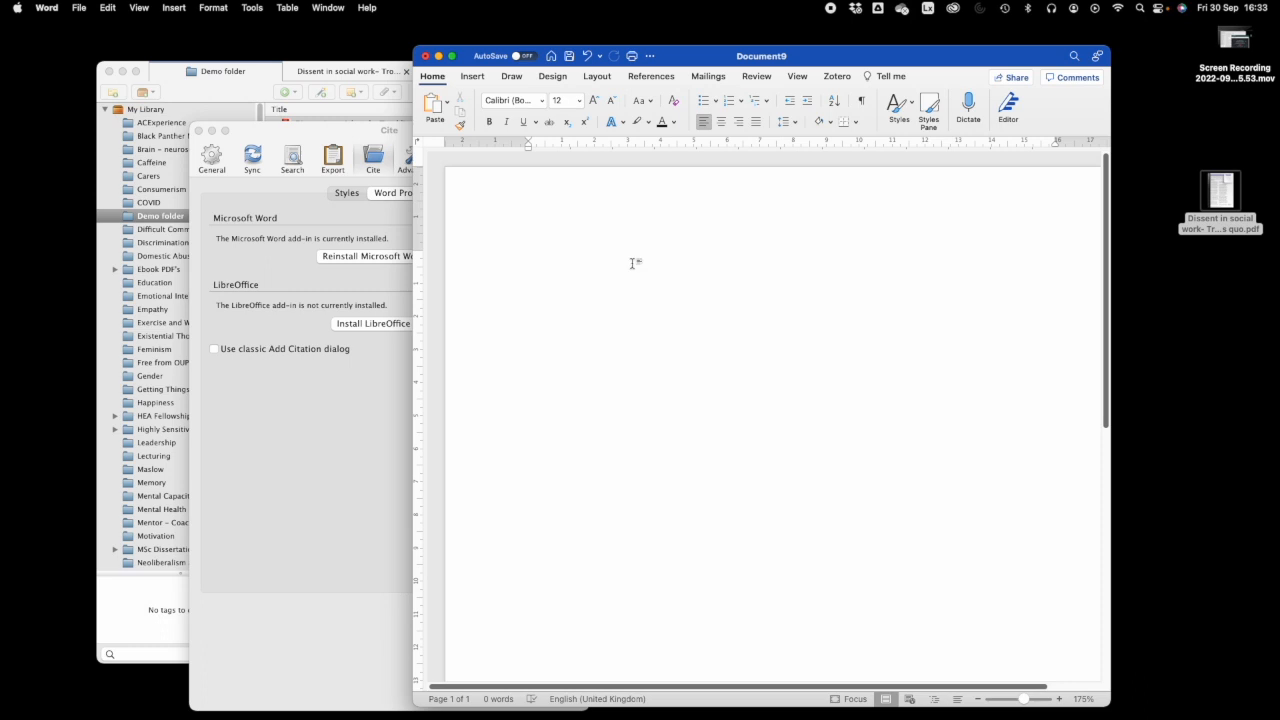
left_click(838, 77)
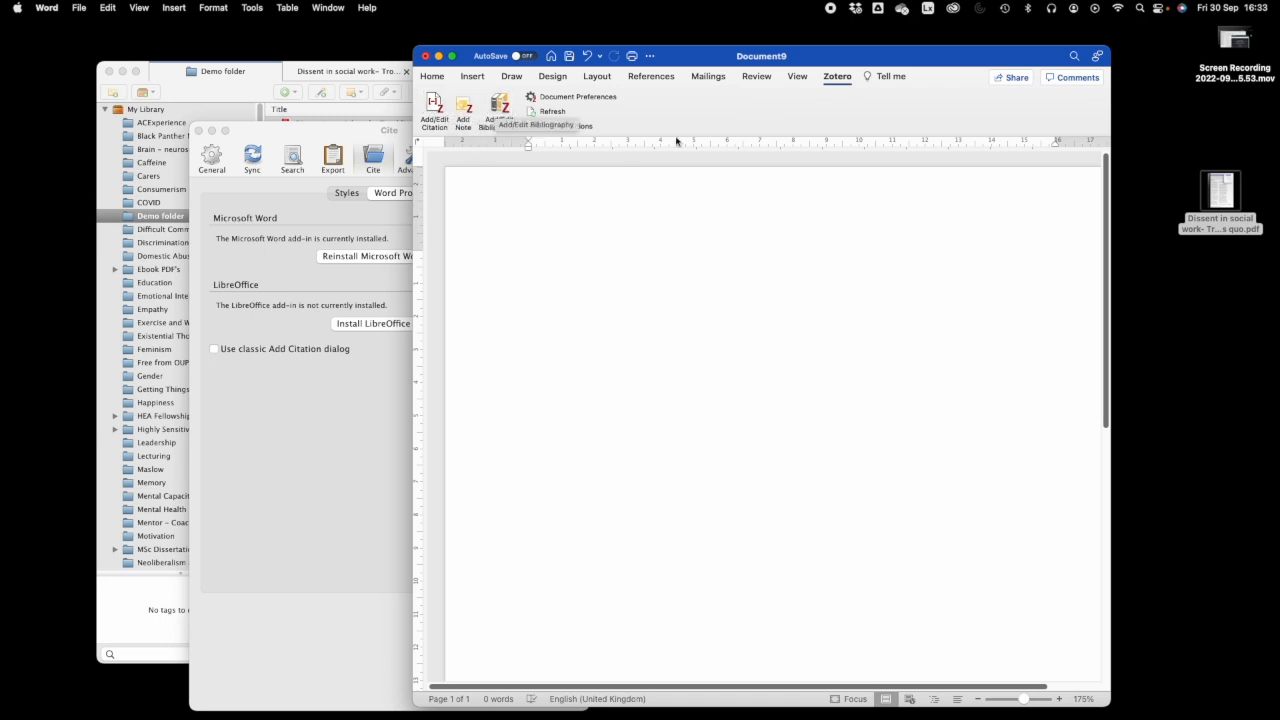
double_click(849, 60)
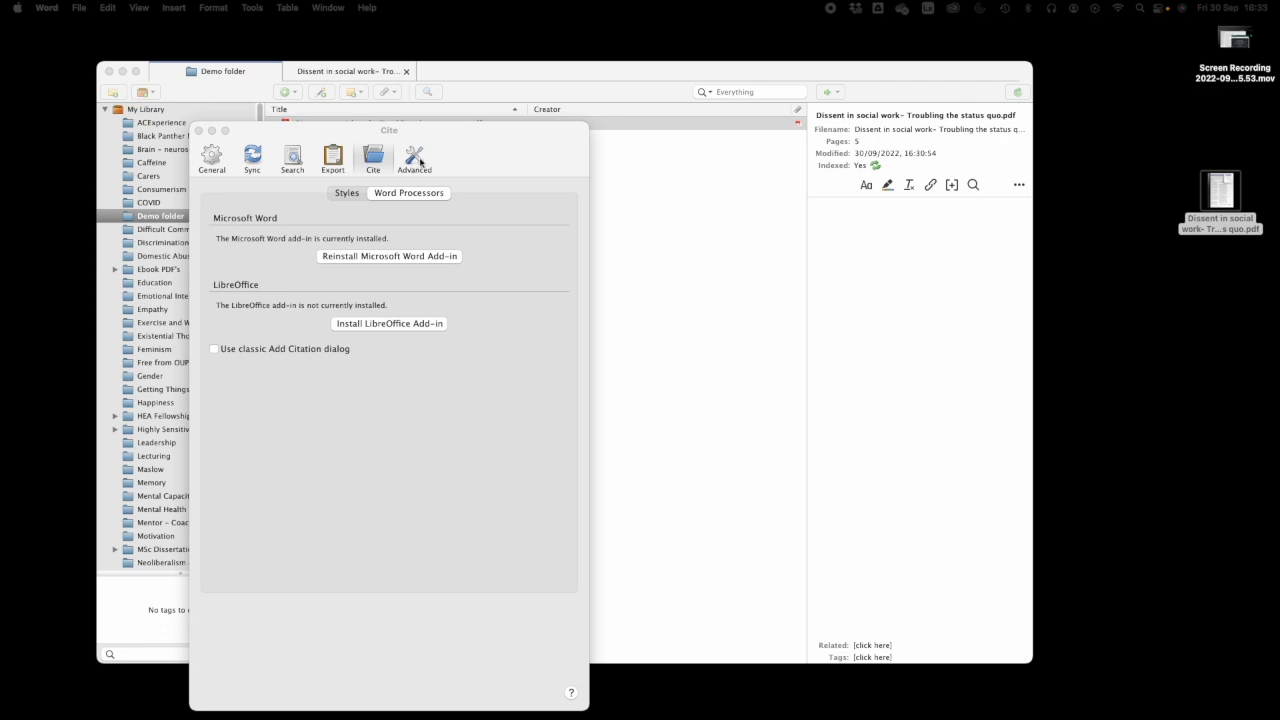
- Review the General, Sync, Cite Styles and Word Processors preferences, then close Preferences
left_click(216, 165)
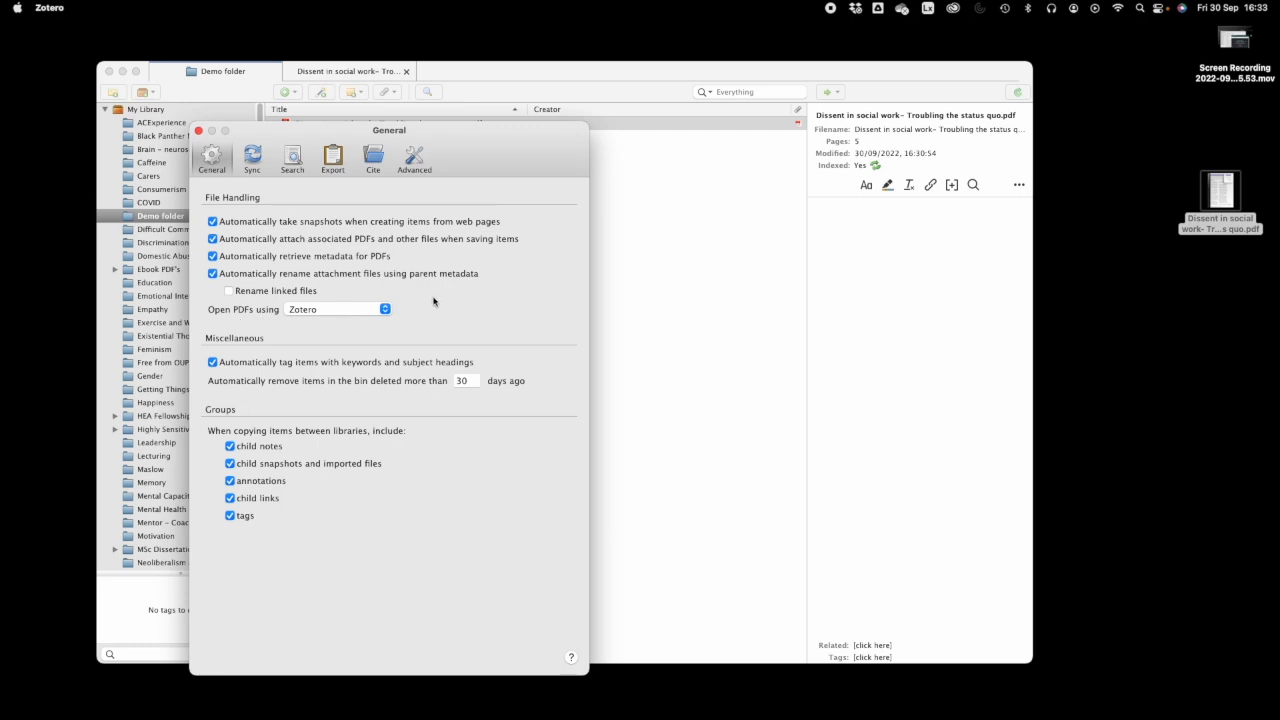
left_click(253, 158)
left_click(373, 160)
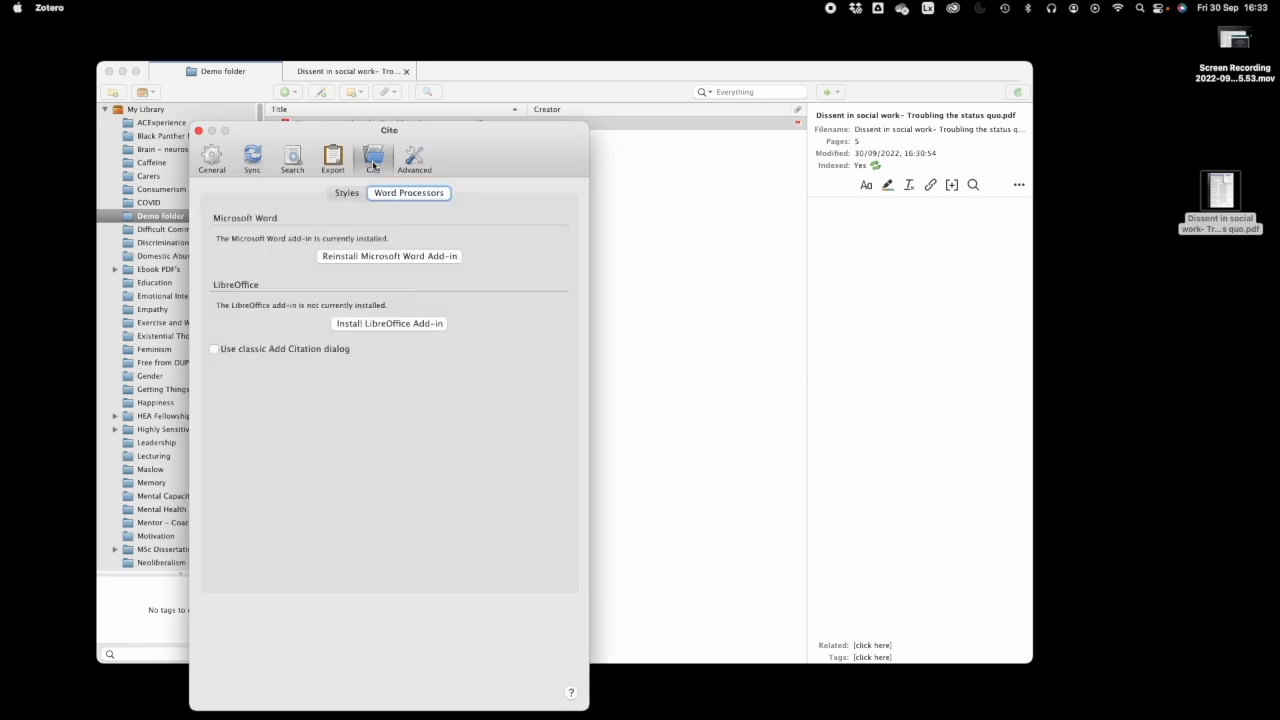
left_click(347, 193)
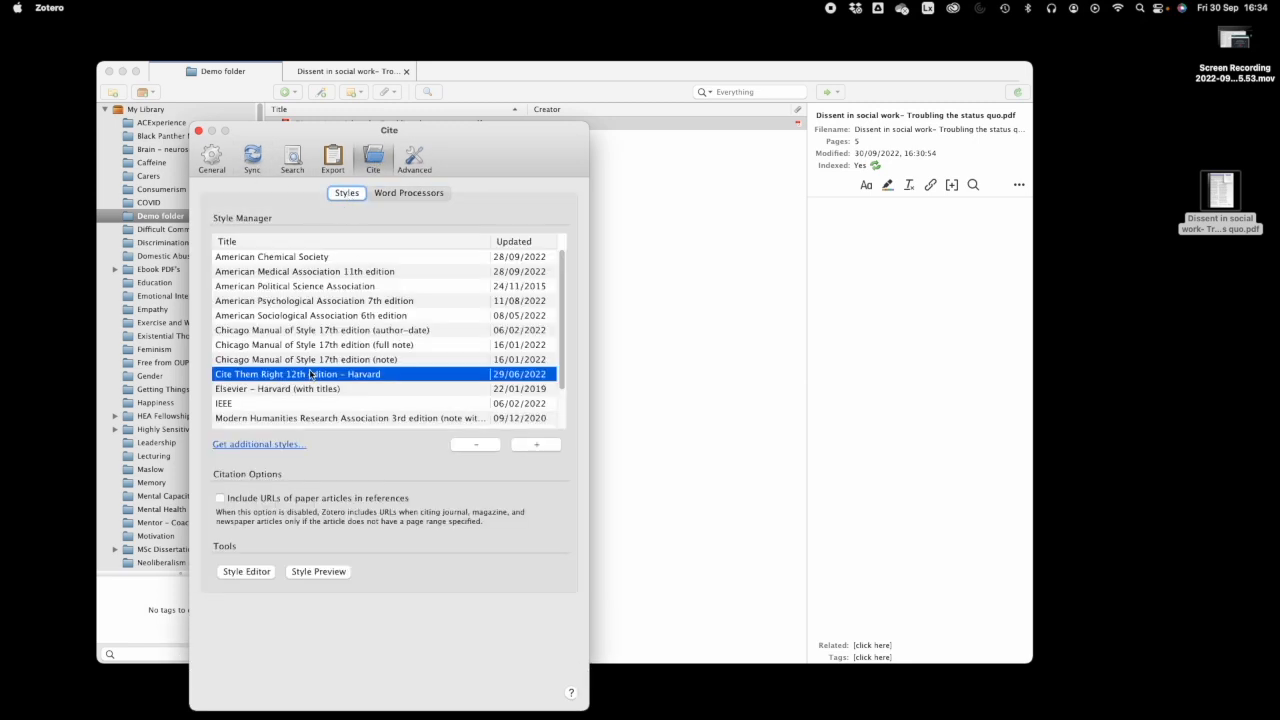
left_click(411, 197)
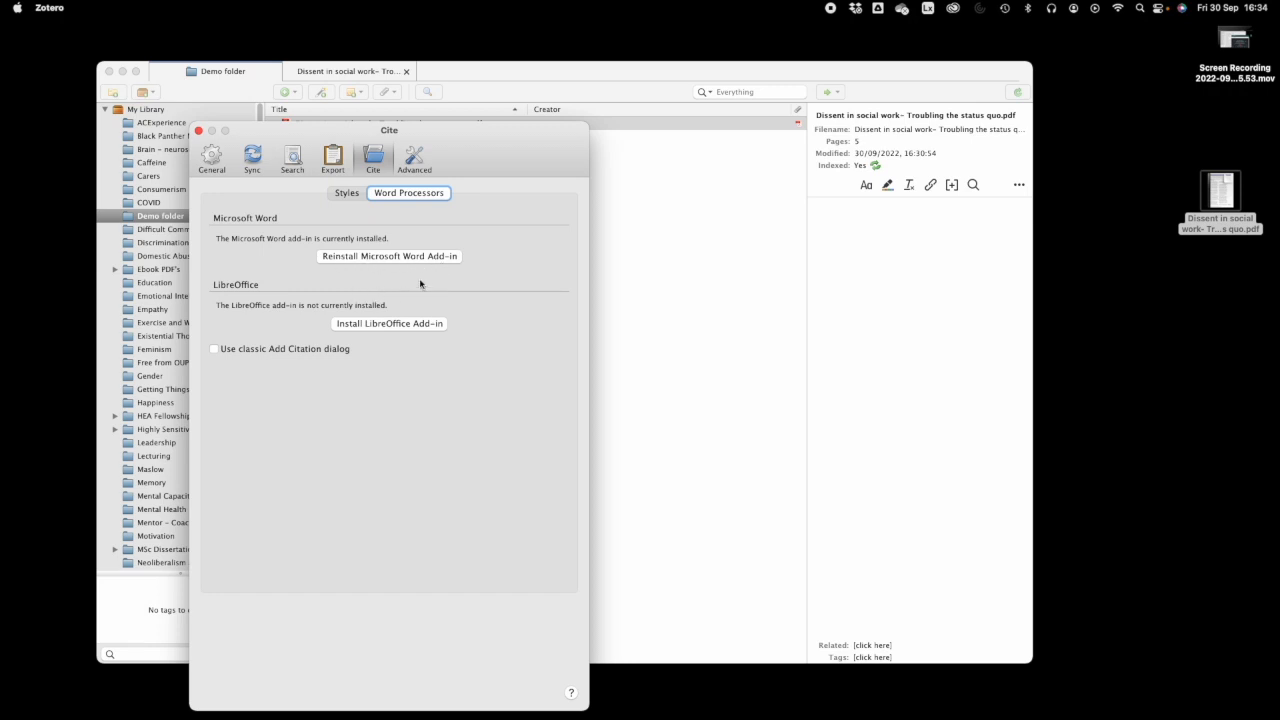
left_click(200, 131)
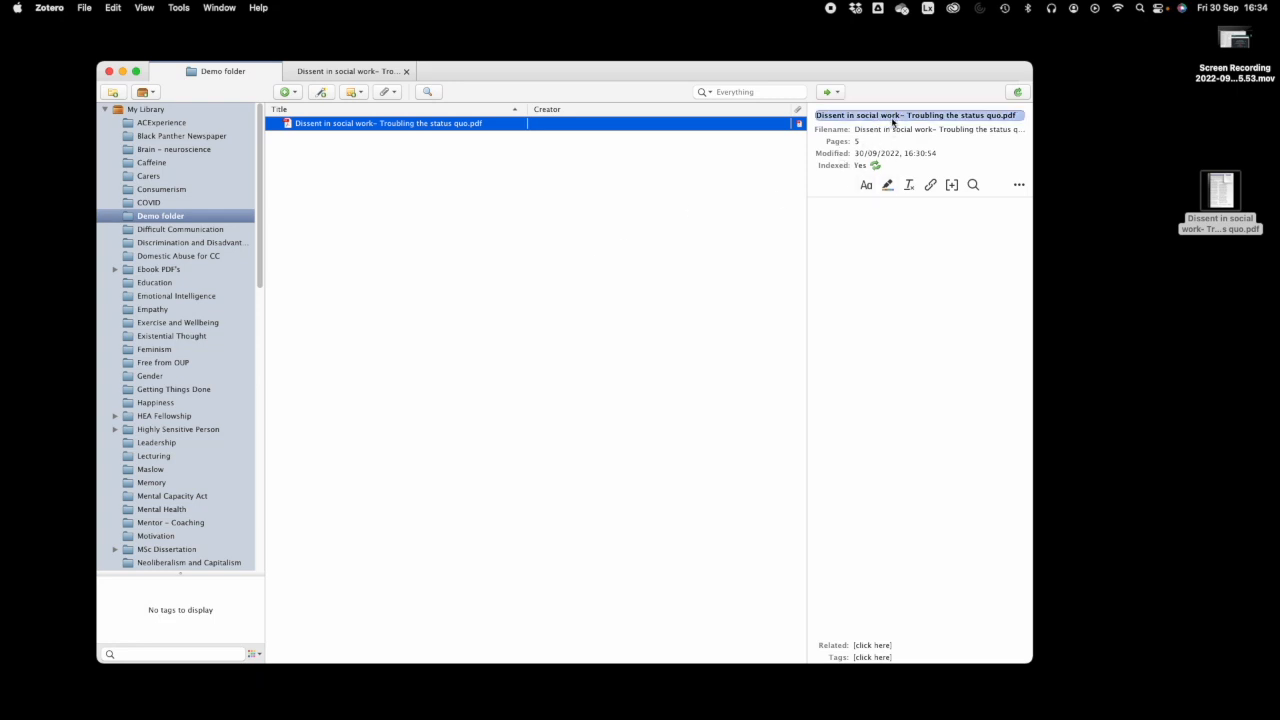
- Drag the 'Social work as art revisited' PDF into Demo folder and start a note on it
mouse_move(707, 718)
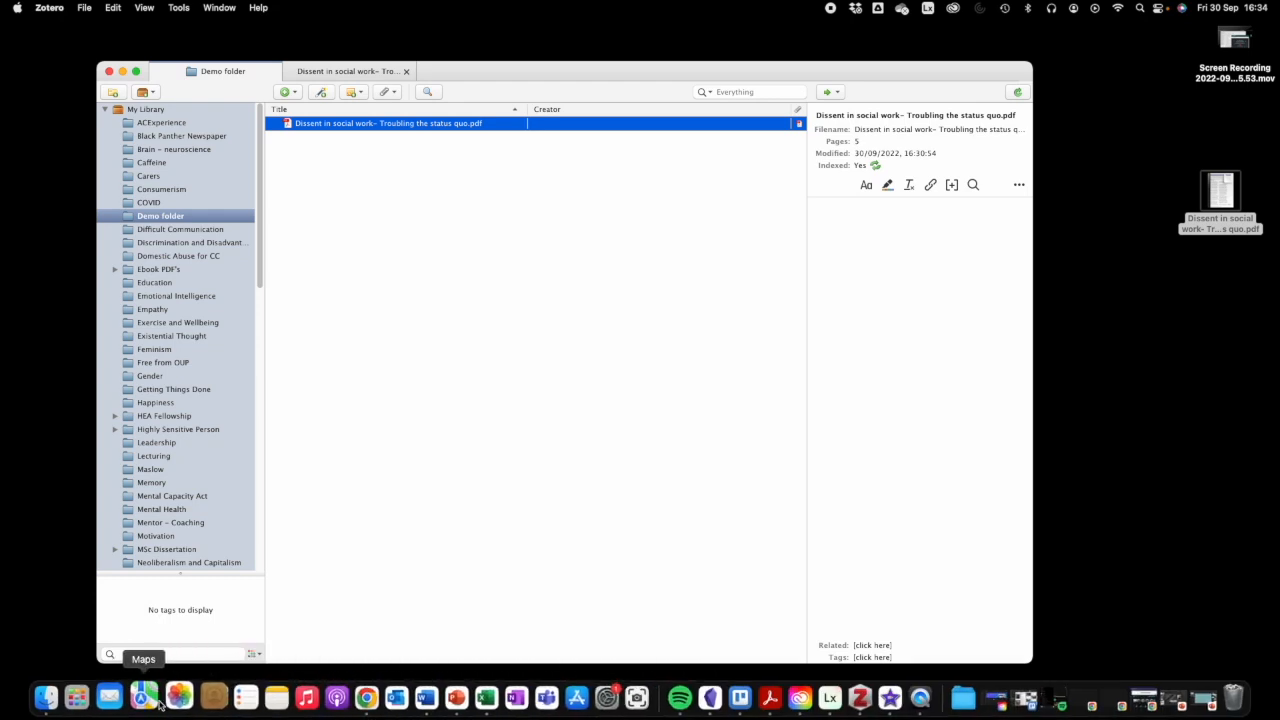
left_click(60, 700)
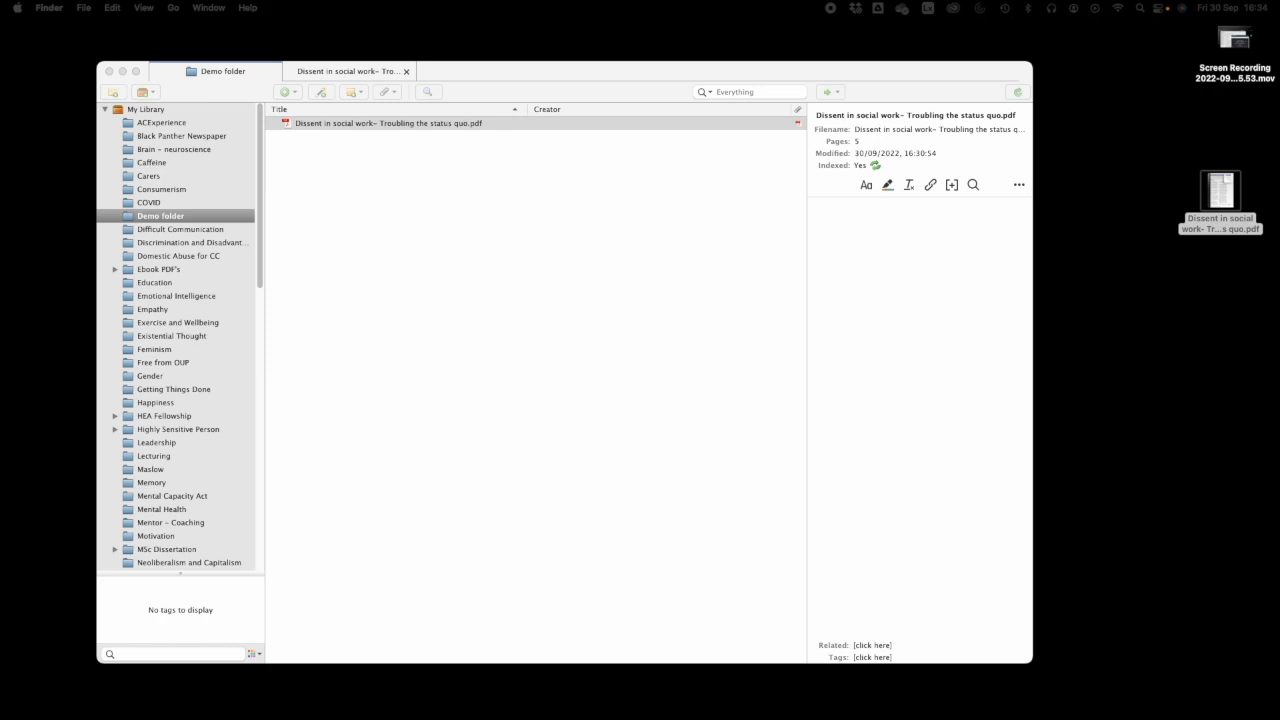
left_click_drag(1220, 195, 391, 200)
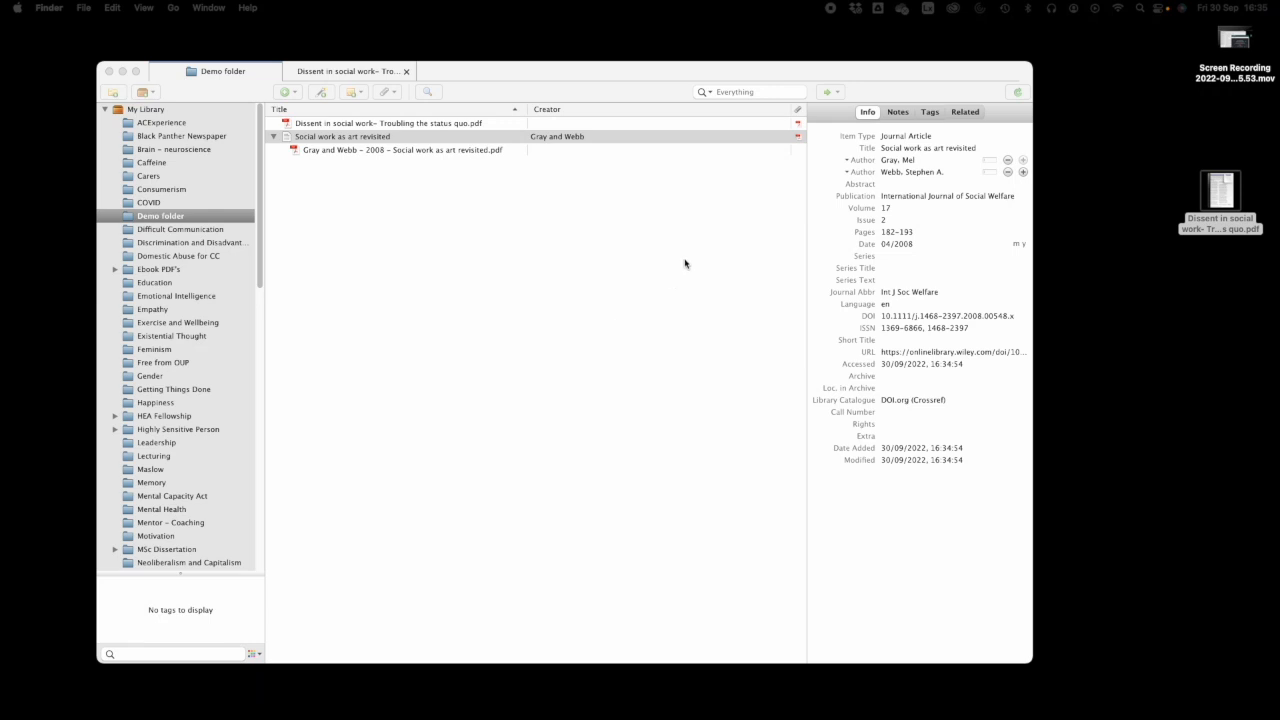
left_click(900, 115)
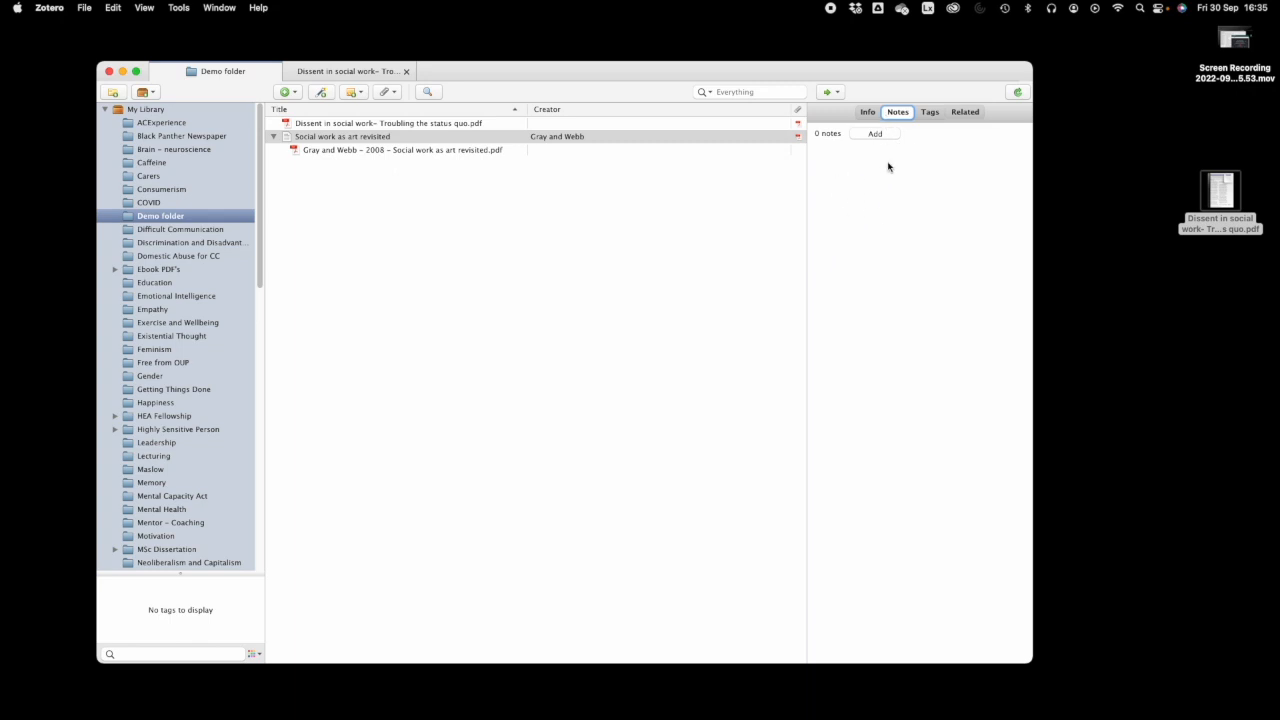
left_click(875, 134)
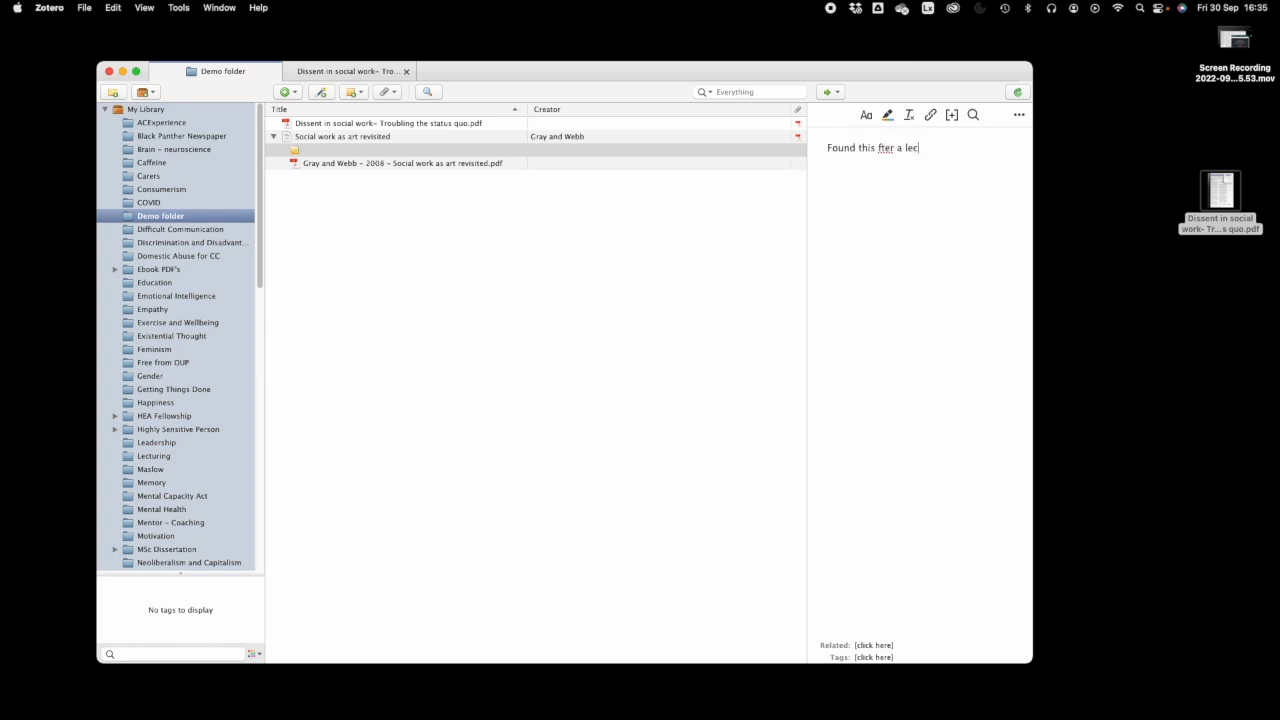
- Correct the note to read 'Found this after a lecture', then view the parent article's notes
left_click(879, 148)
type("a")
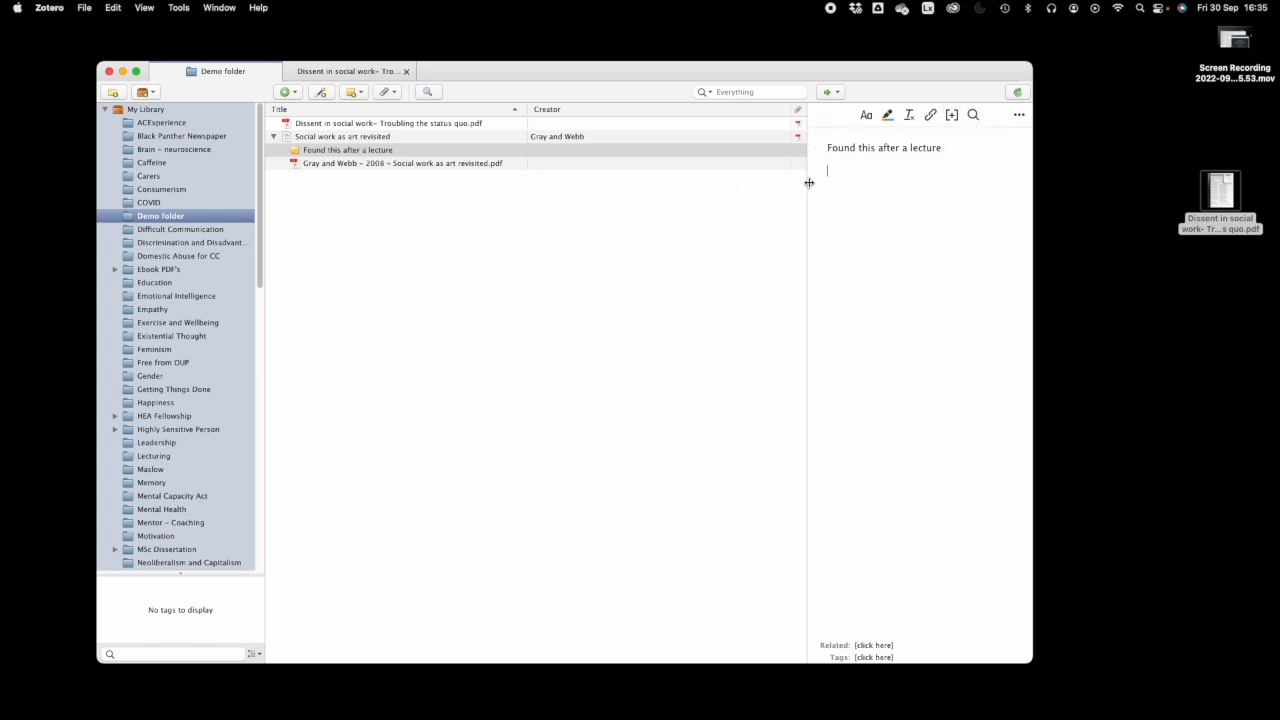
left_click(839, 95)
left_click(878, 94)
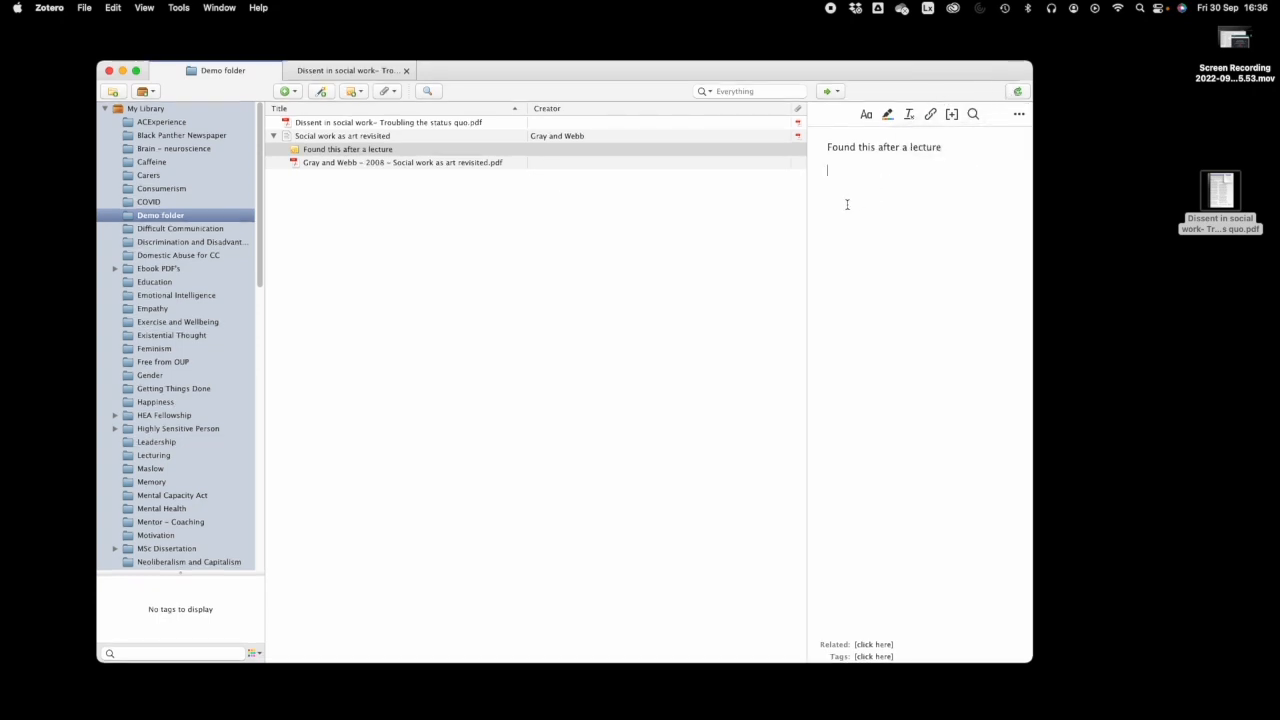
left_click(370, 163)
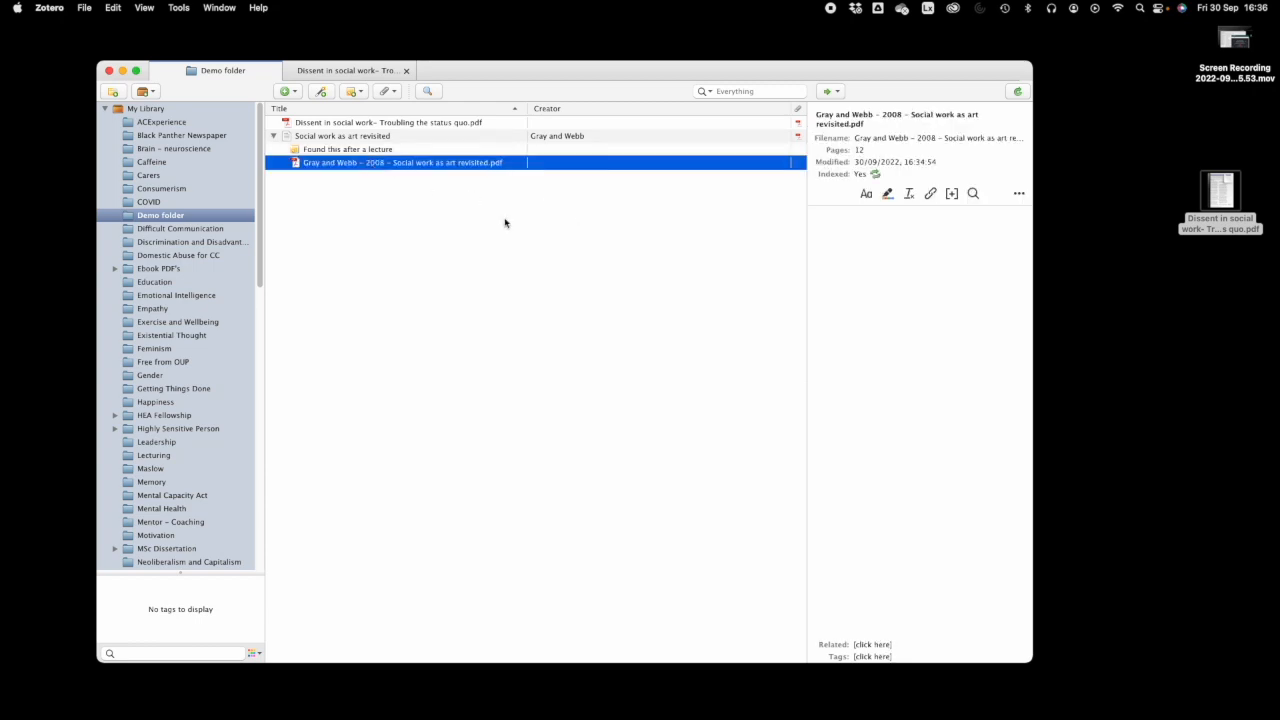
left_click(348, 137)
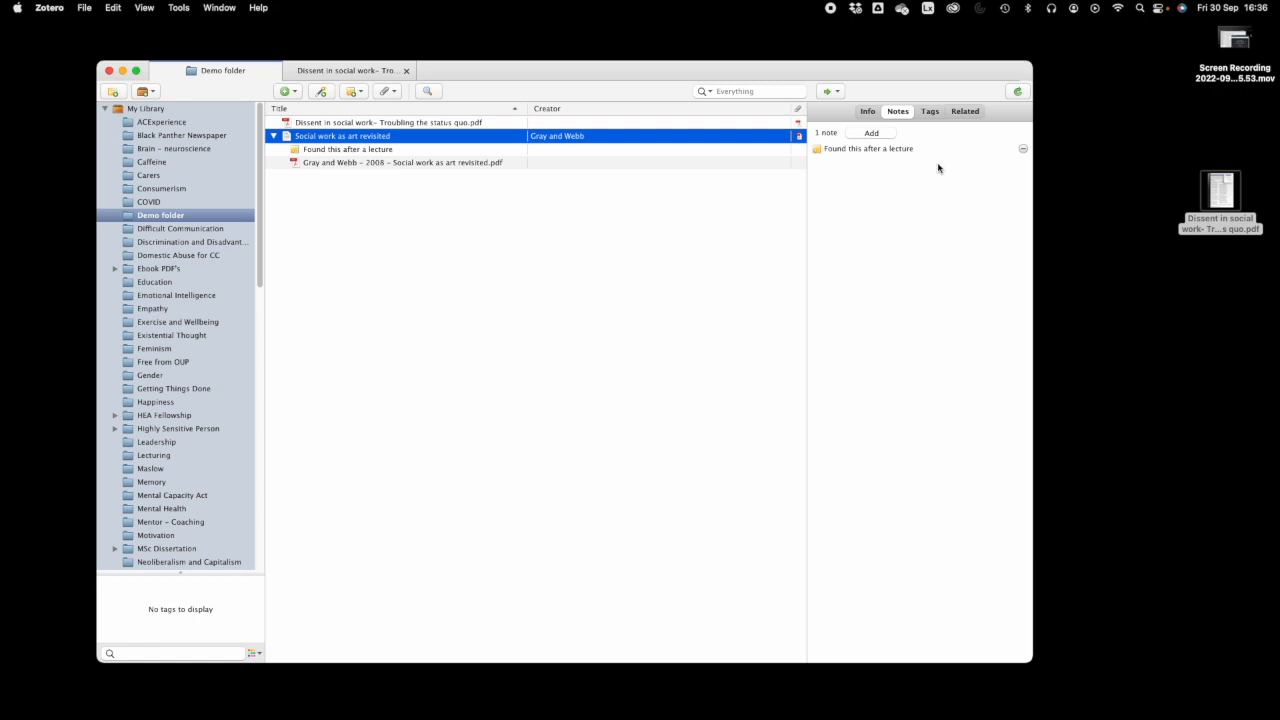
- Tag the article with Social Work, Practice and Art, then show its related items
left_click(931, 112)
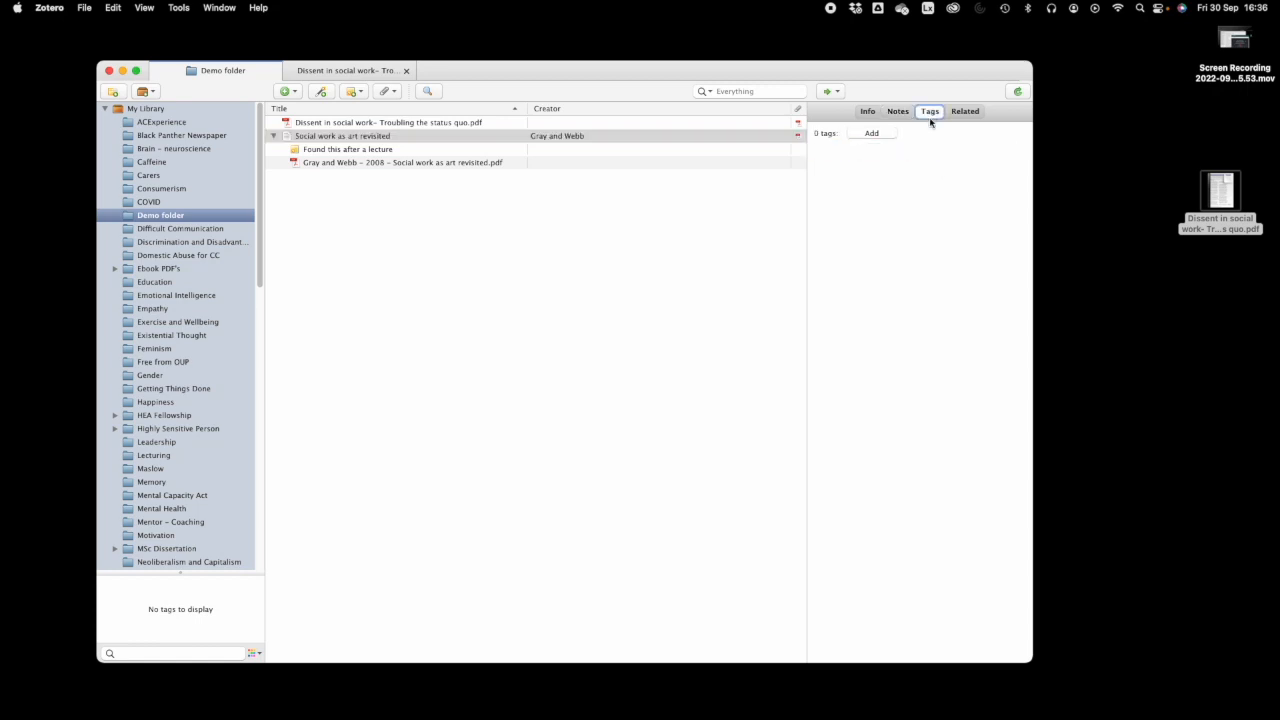
left_click(872, 133)
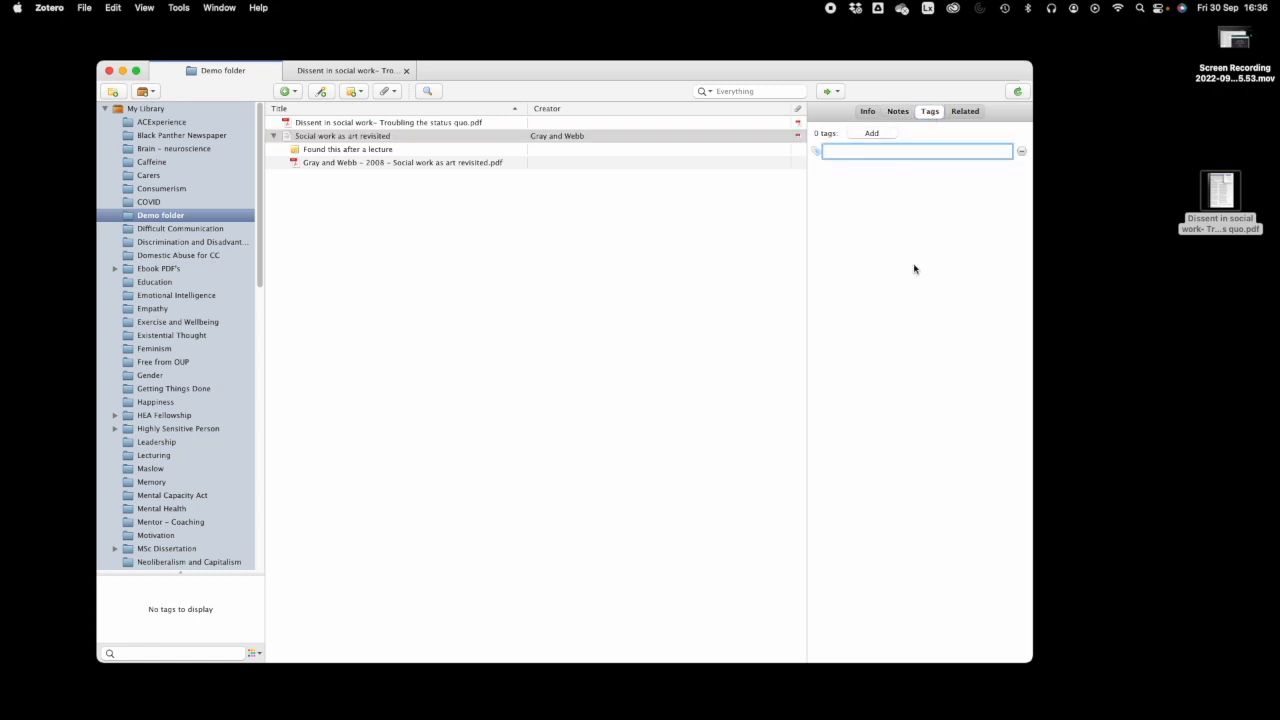
type("Social Wo")
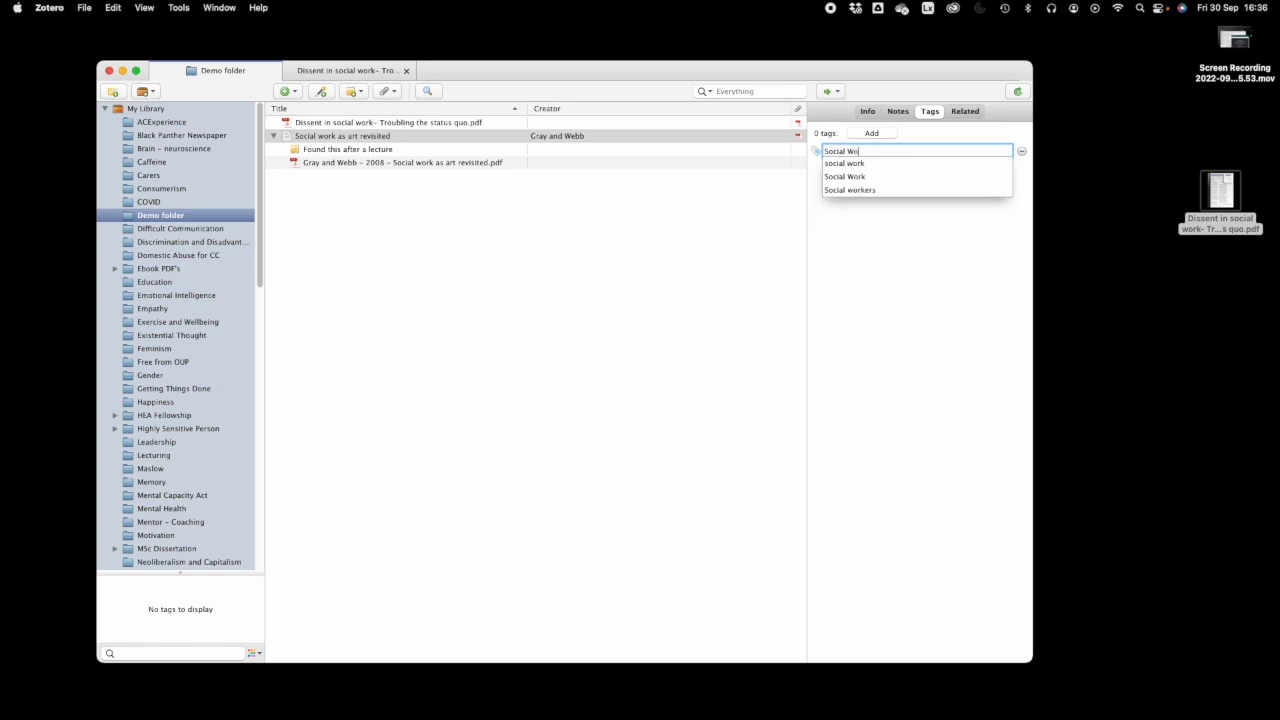
key("Return")
type("Practice")
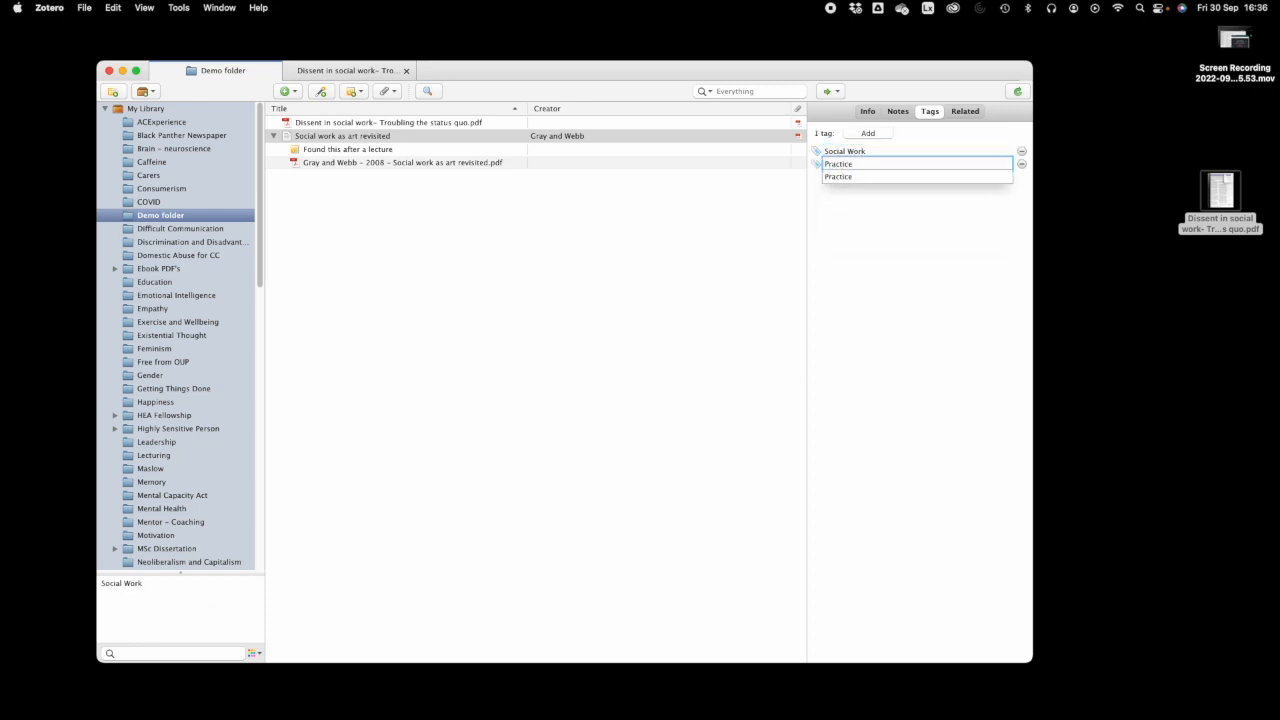
key("Return")
type("Art")
key("Return")
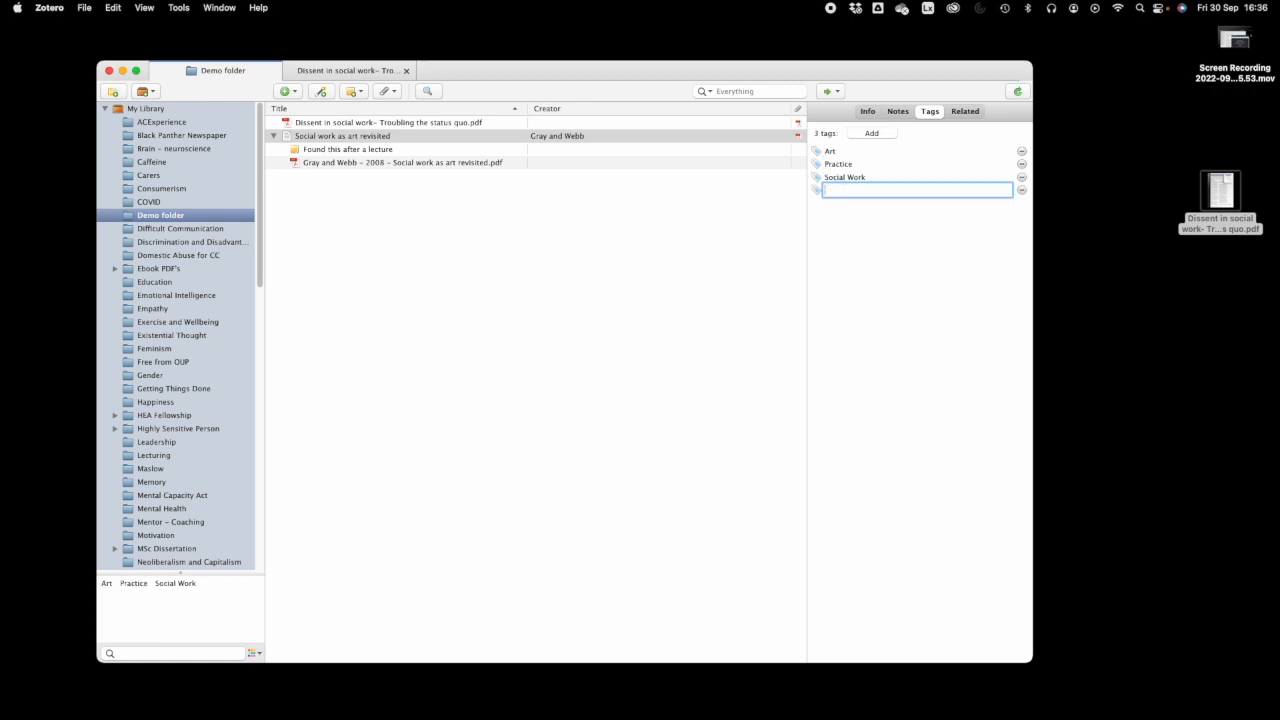
left_click(958, 112)
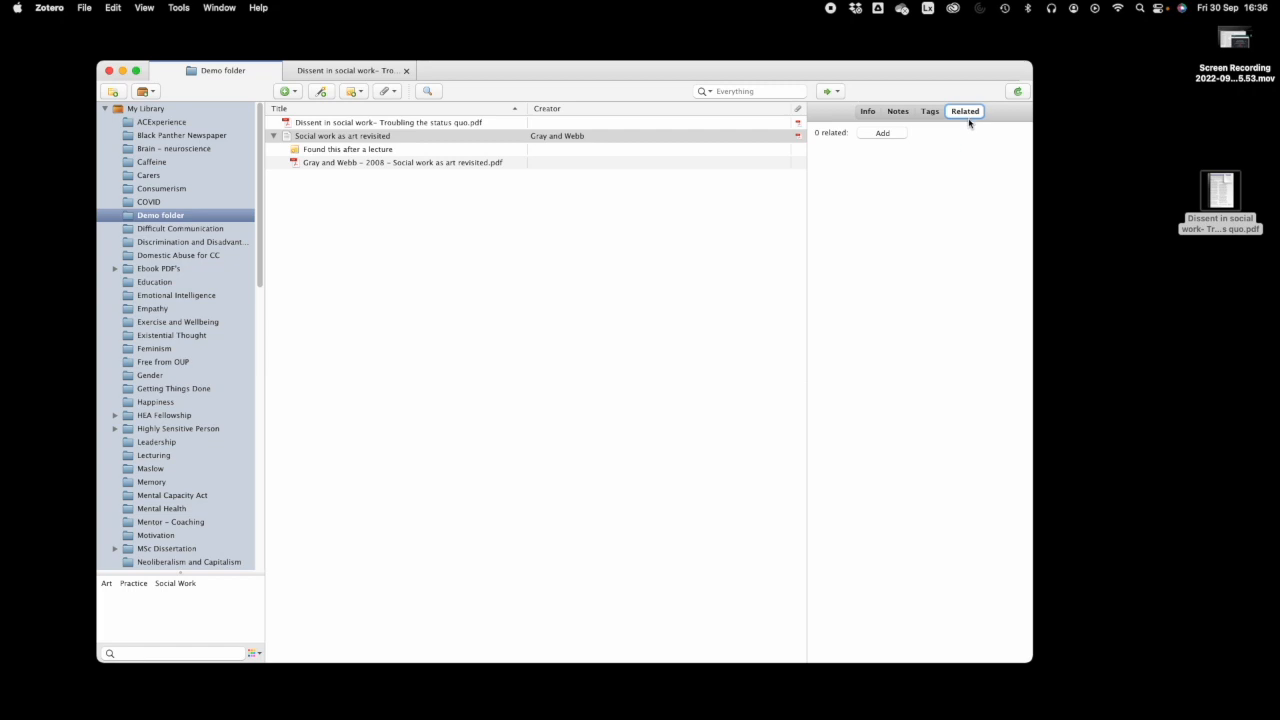
- Link the Davies et al. 'separation of worlds' PDF from the Carers folder as related
left_click(885, 135)
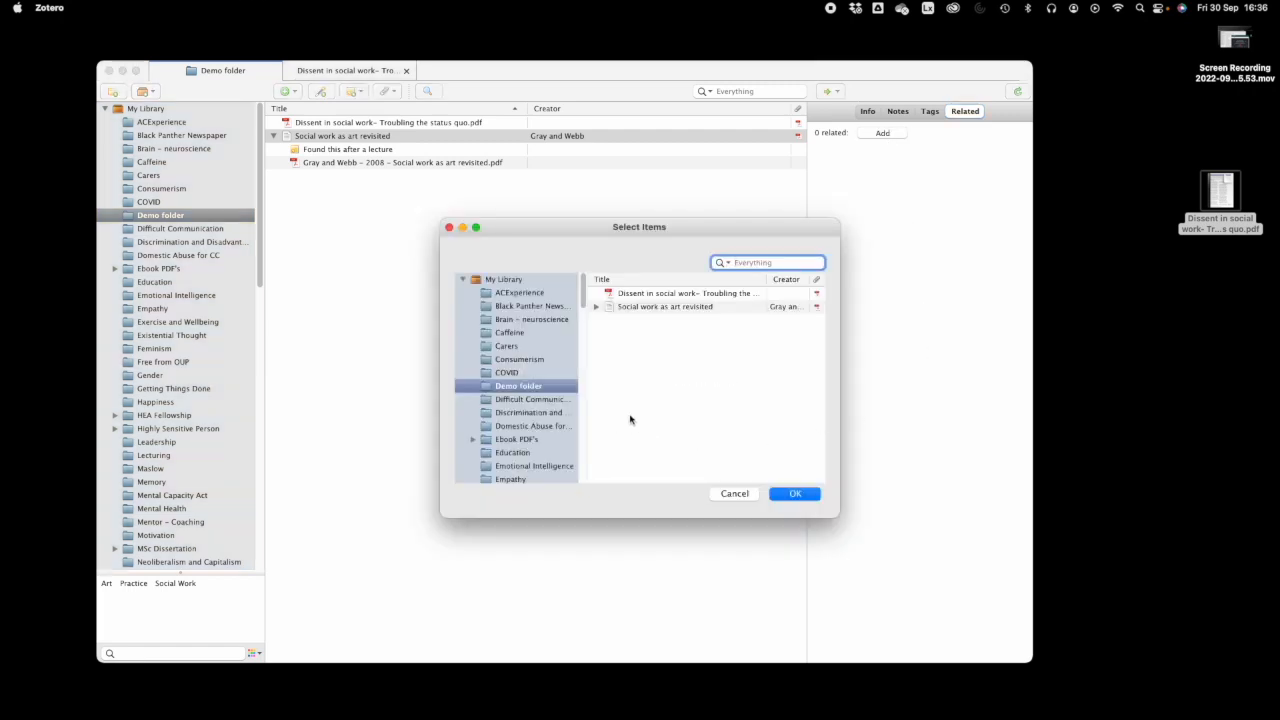
left_click(509, 348)
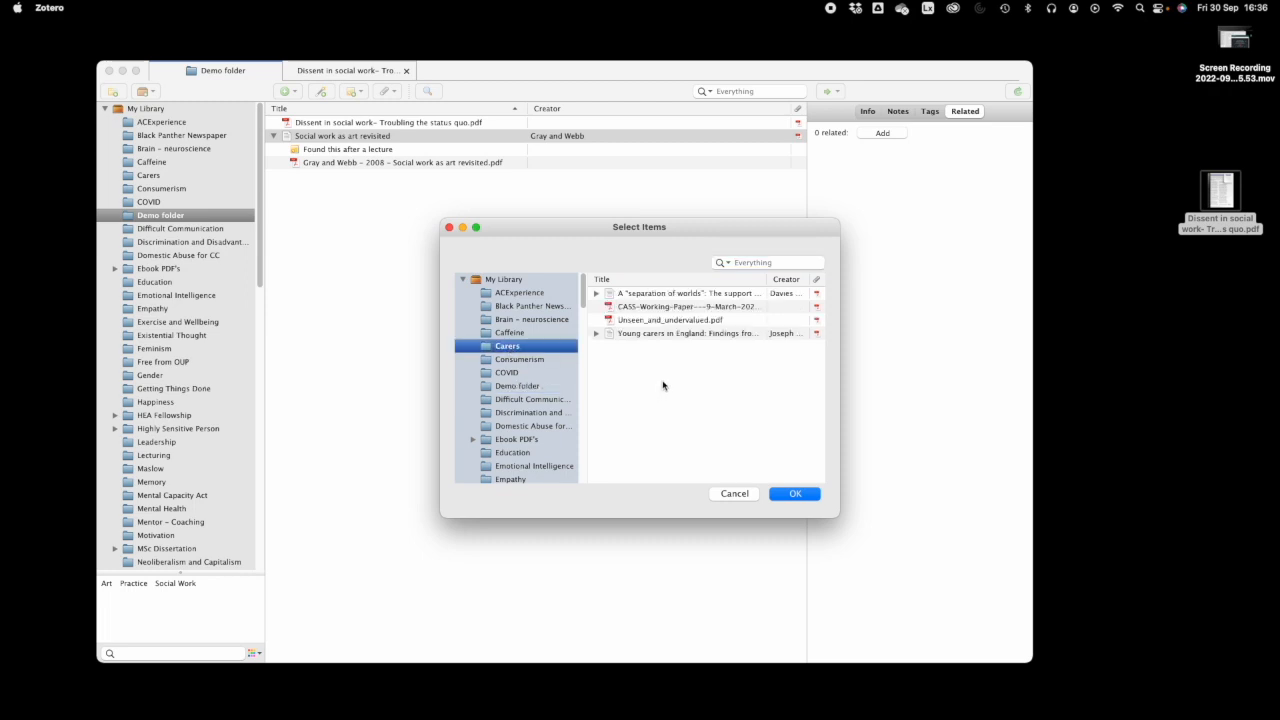
left_click(596, 294)
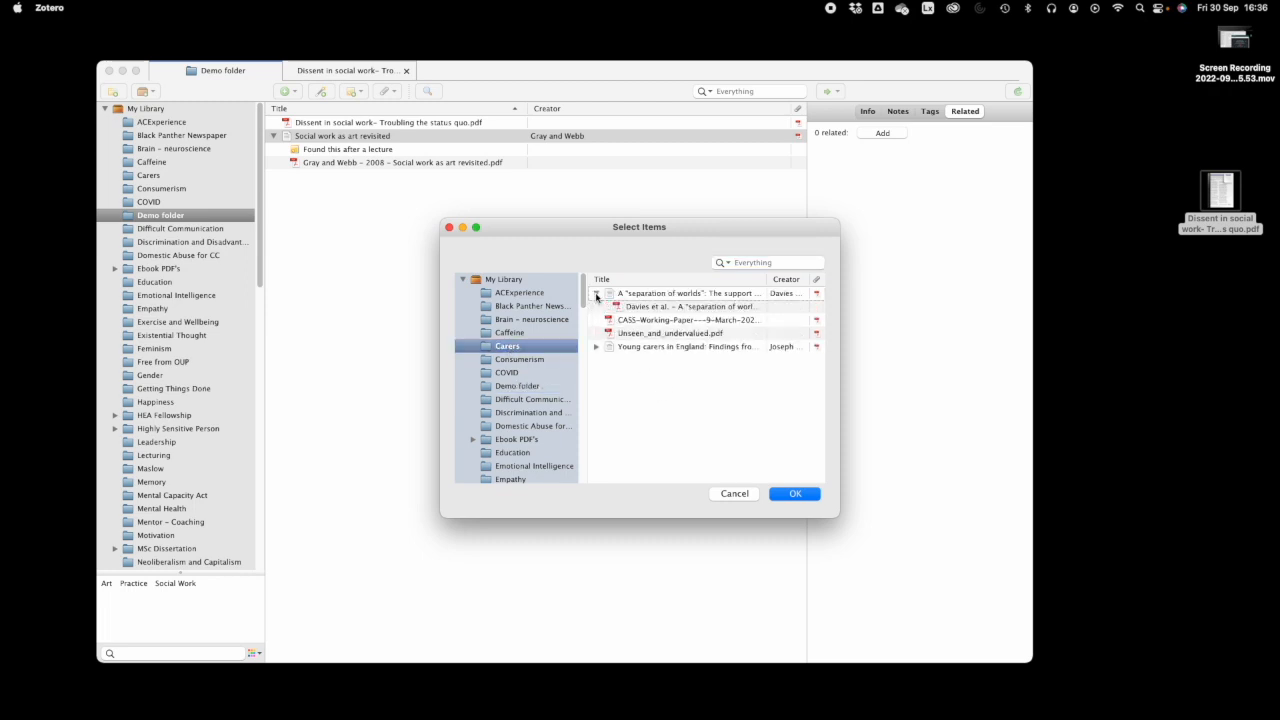
left_click(660, 307)
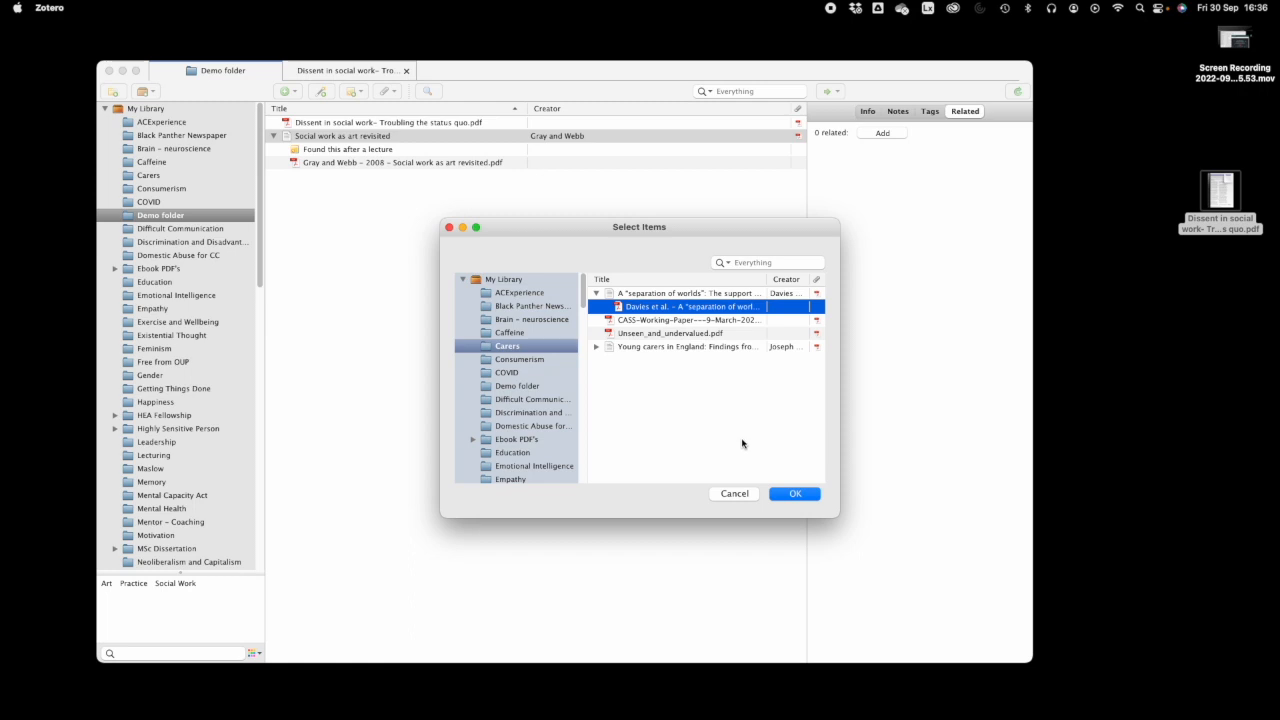
left_click(793, 495)
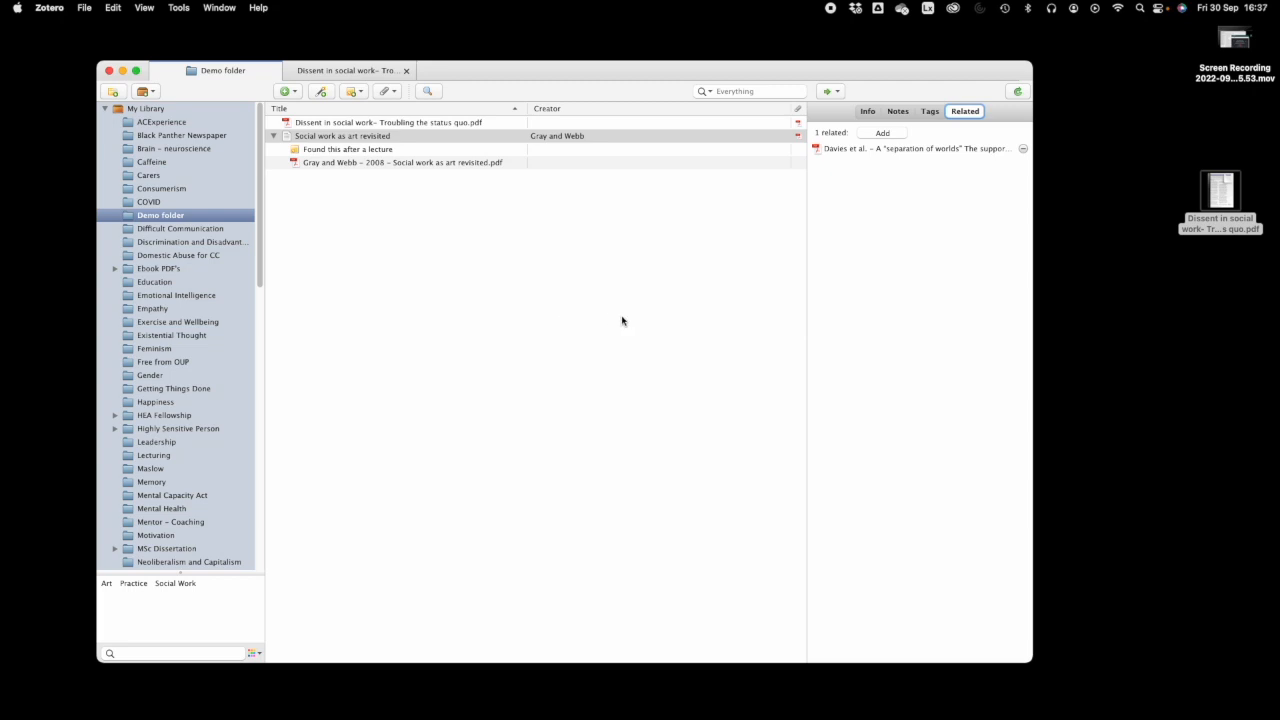
left_click(935, 152)
left_click(882, 173)
- Review the item's Info, Notes, Tags and Related tabs and select the Gray and Webb PDF
left_click(866, 112)
left_click(888, 148)
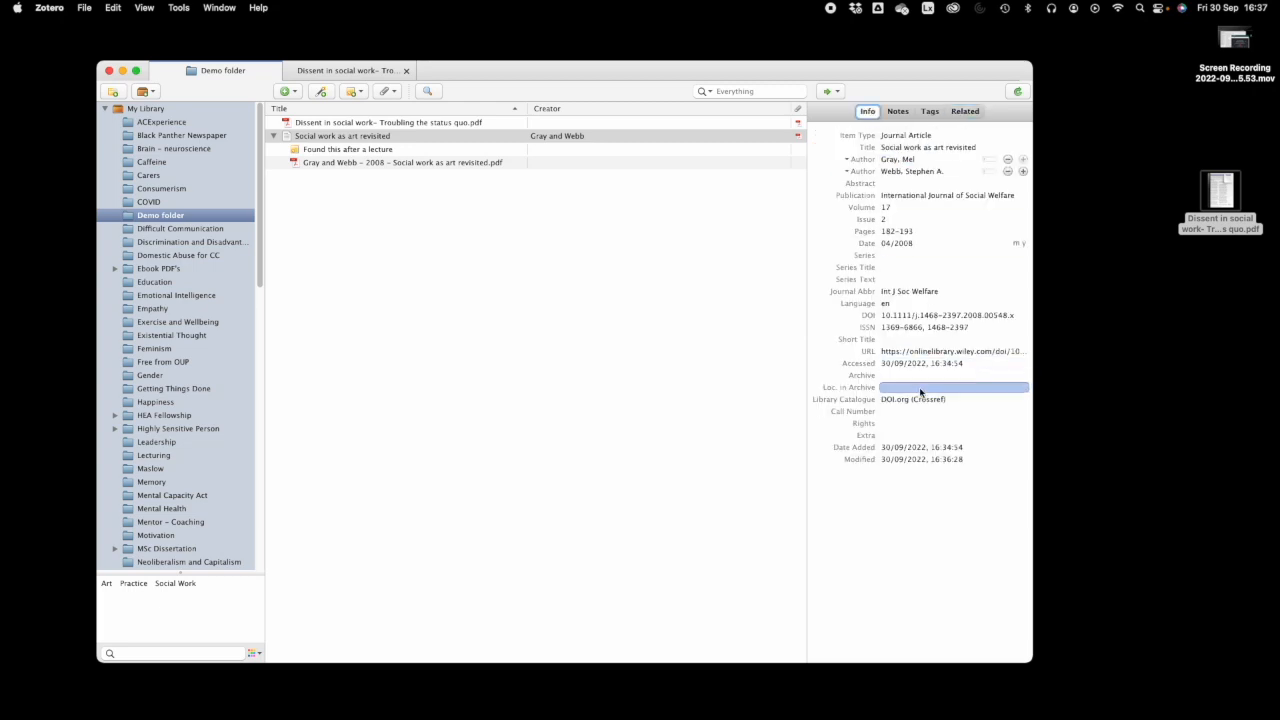
left_click(896, 112)
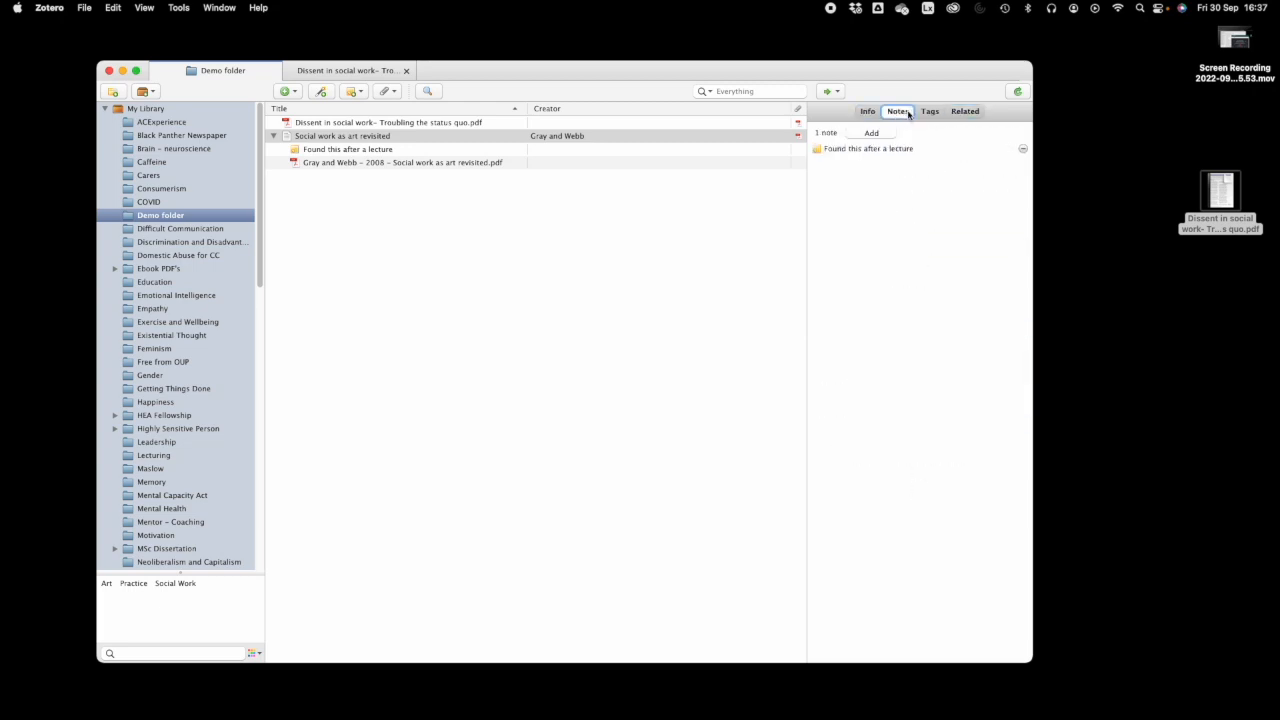
left_click(929, 112)
left_click(967, 112)
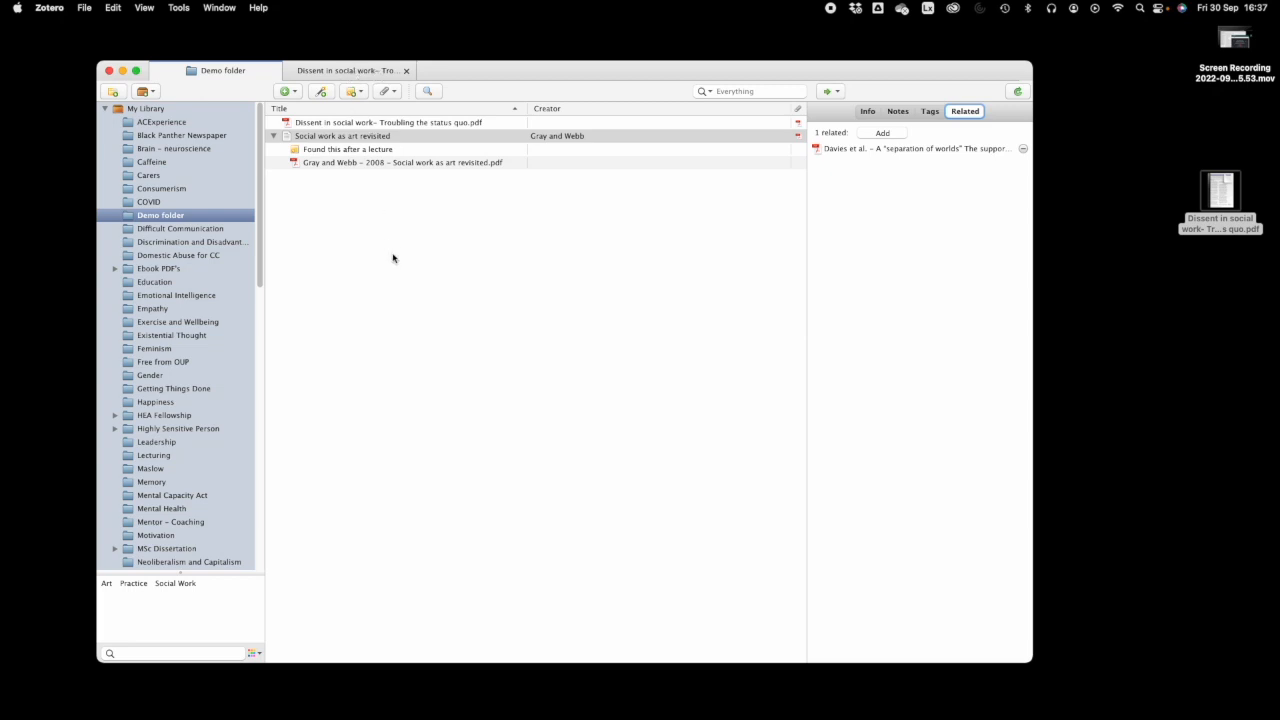
left_click(342, 163)
- Open the Gray and Webb 2008 PDF in the reader and scroll through its first page
double_click(342, 164)
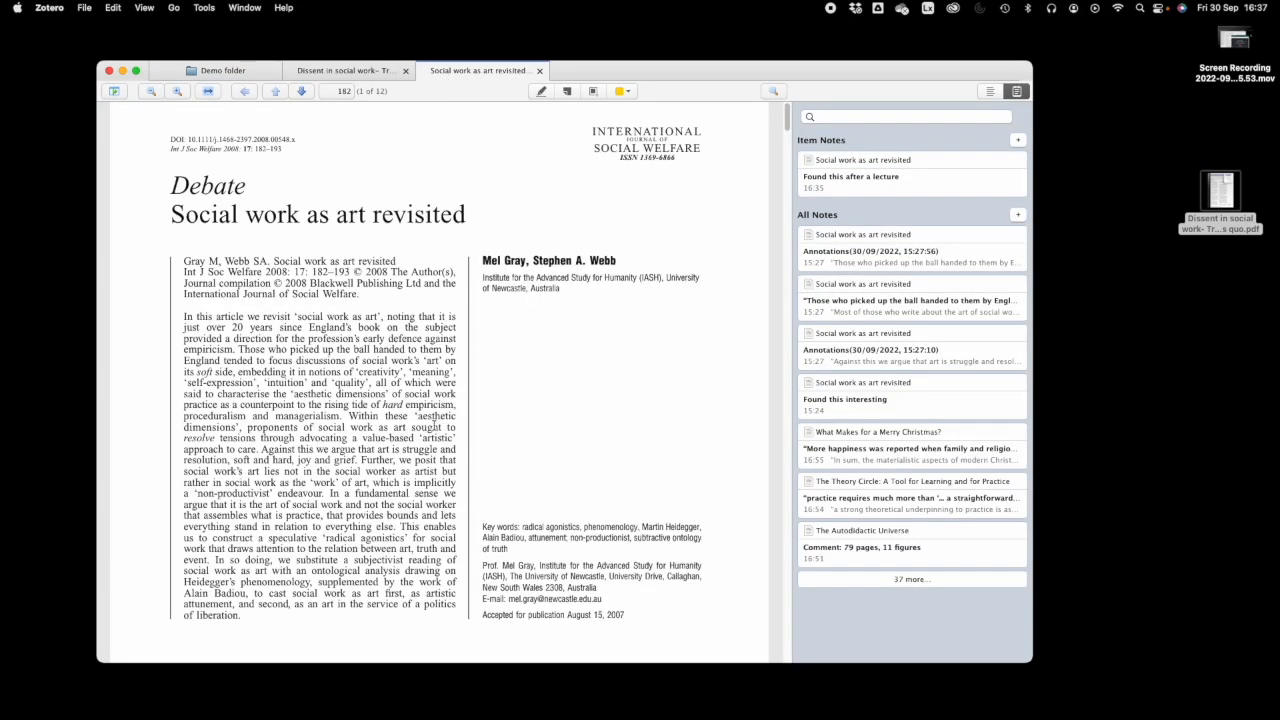
scroll(413, 425, "down", 2)
scroll(413, 425, "down", 10)
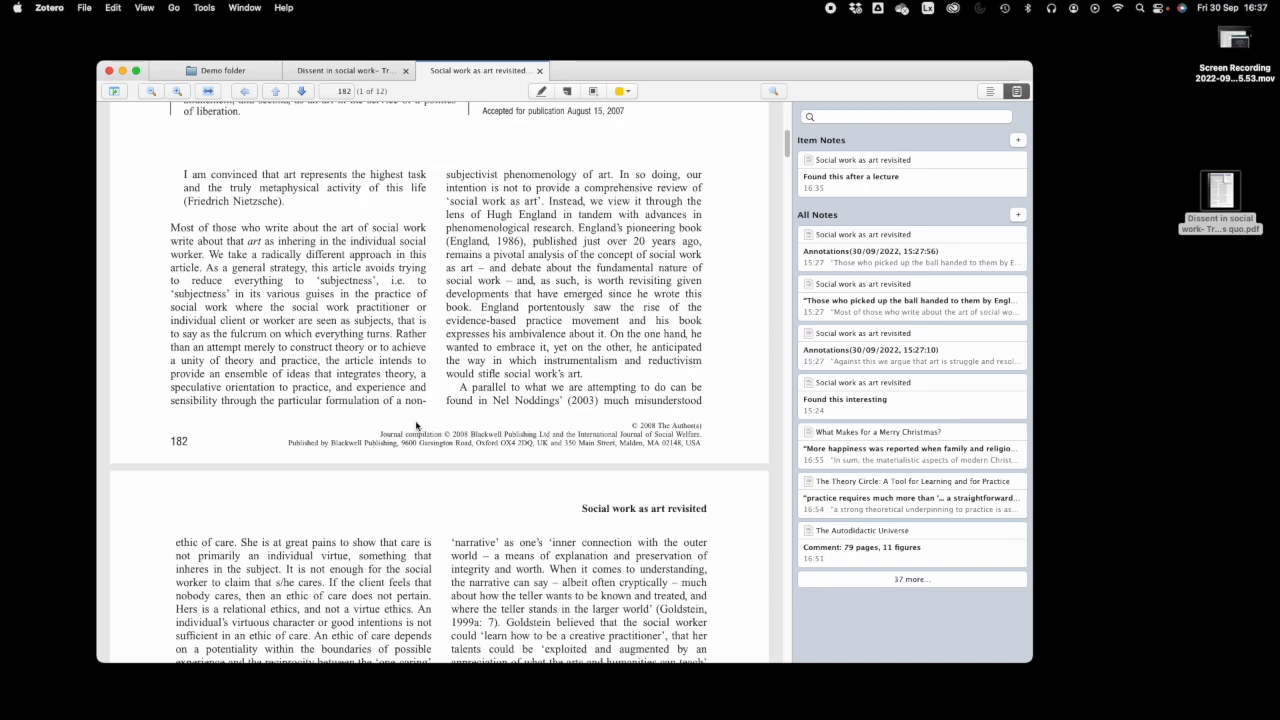
scroll(417, 425, "up", 12)
scroll(417, 425, "up", 1)
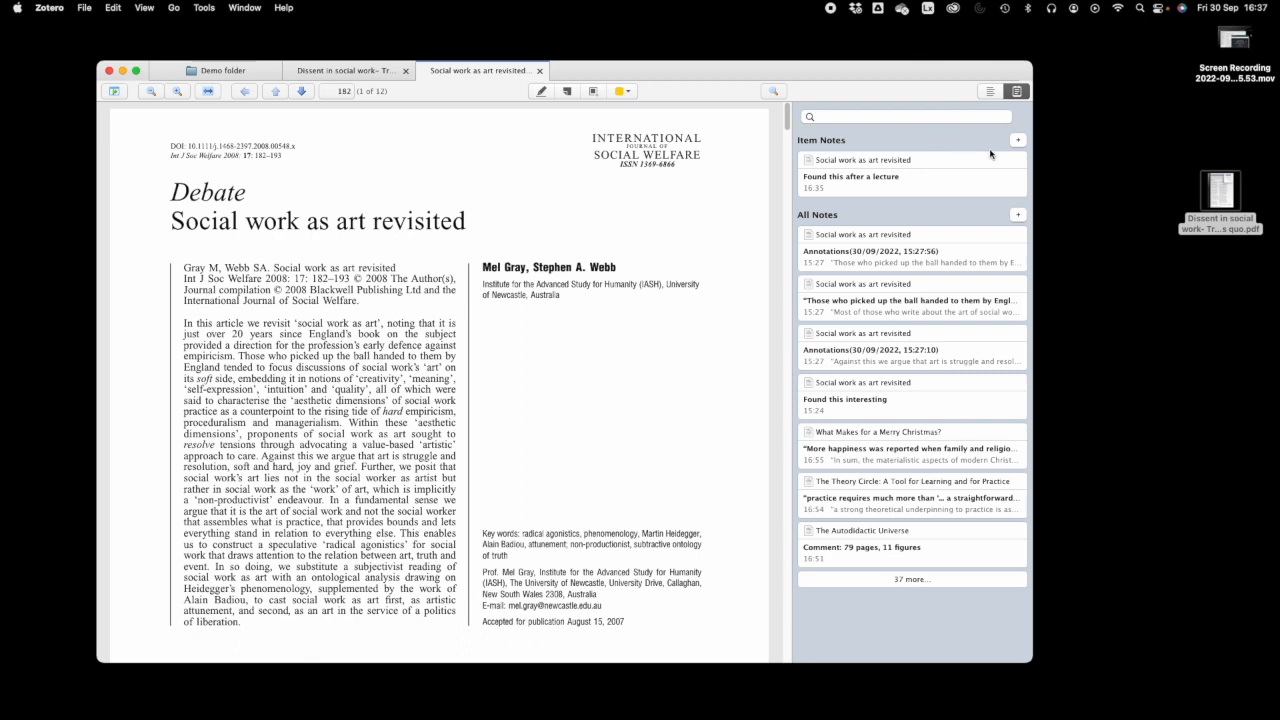
left_click(1019, 143)
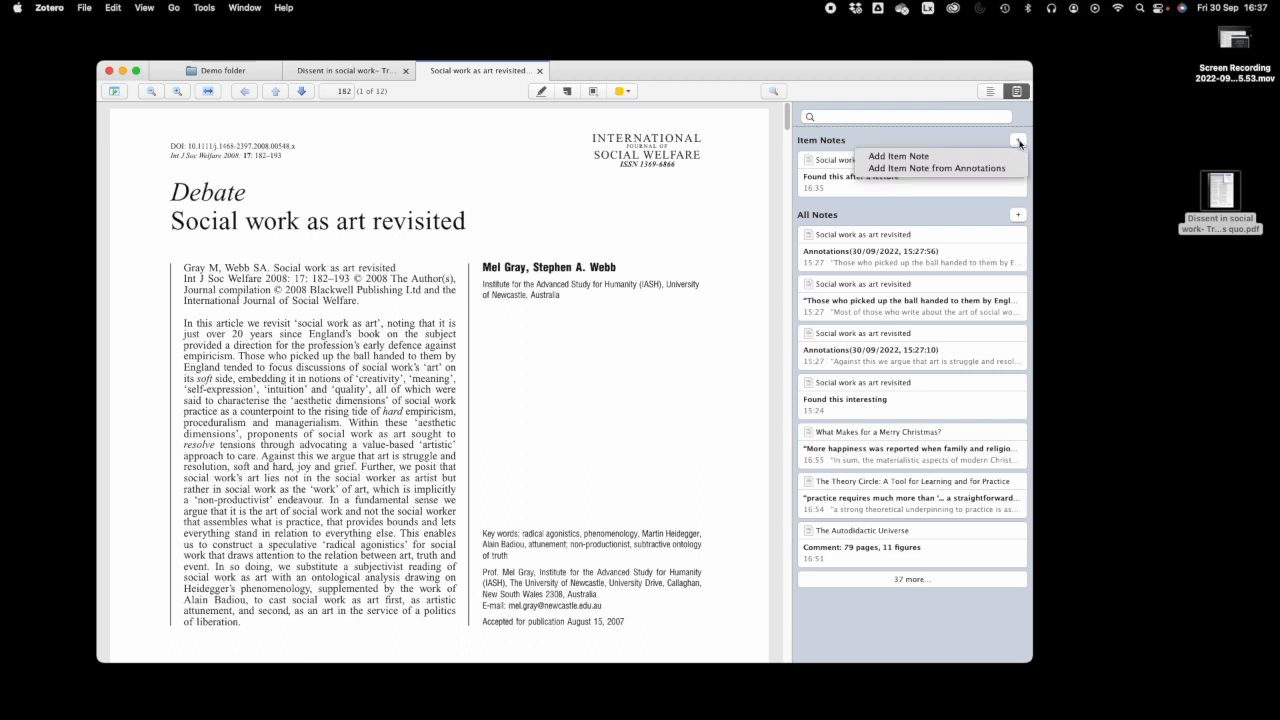
- Write a note 'Here's another note' with the Nietzsche quotation added, then highlight the 'Most of those who write' passage
left_click(908, 158)
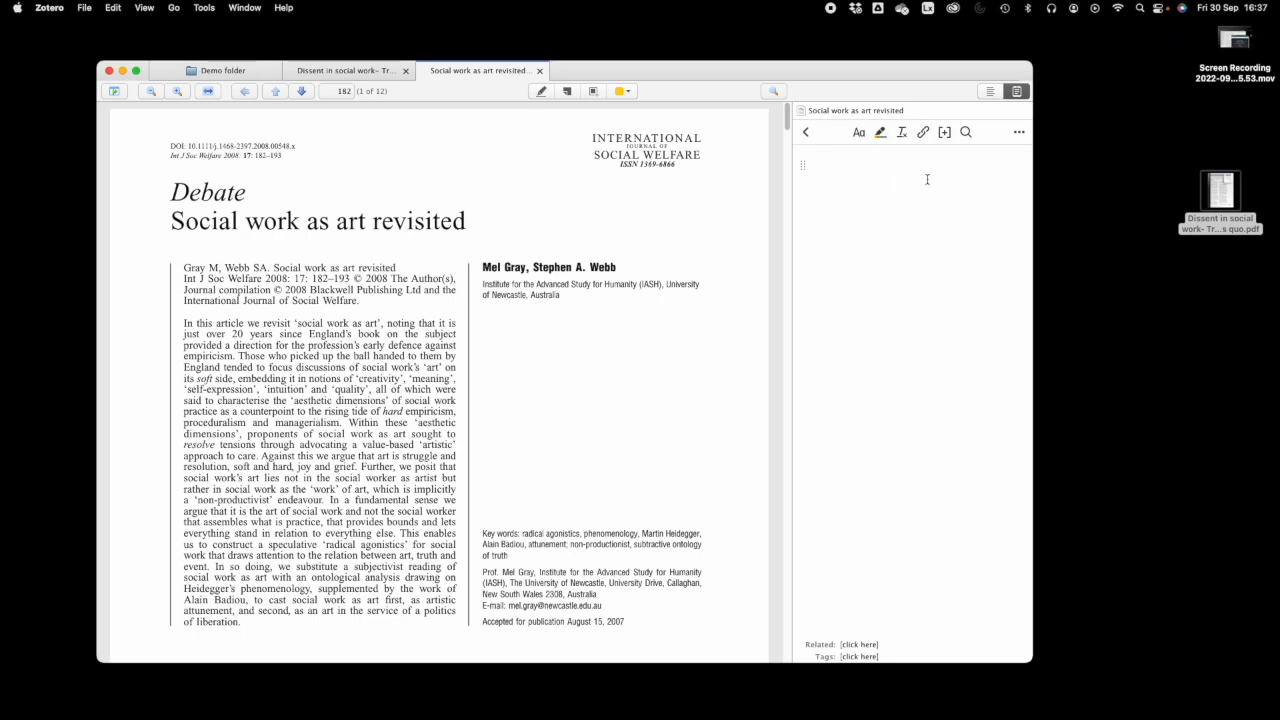
type("Here's another note")
scroll(300, 398, "down", 8)
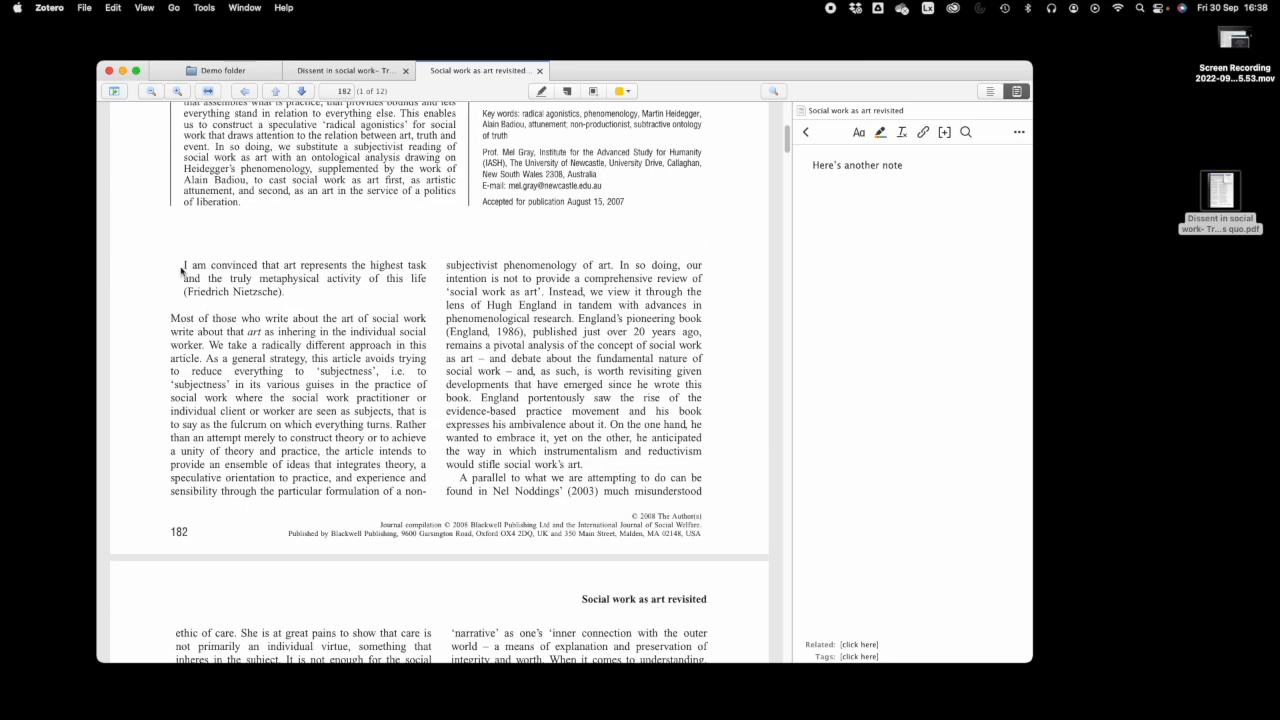
left_click_drag(184, 265, 291, 293)
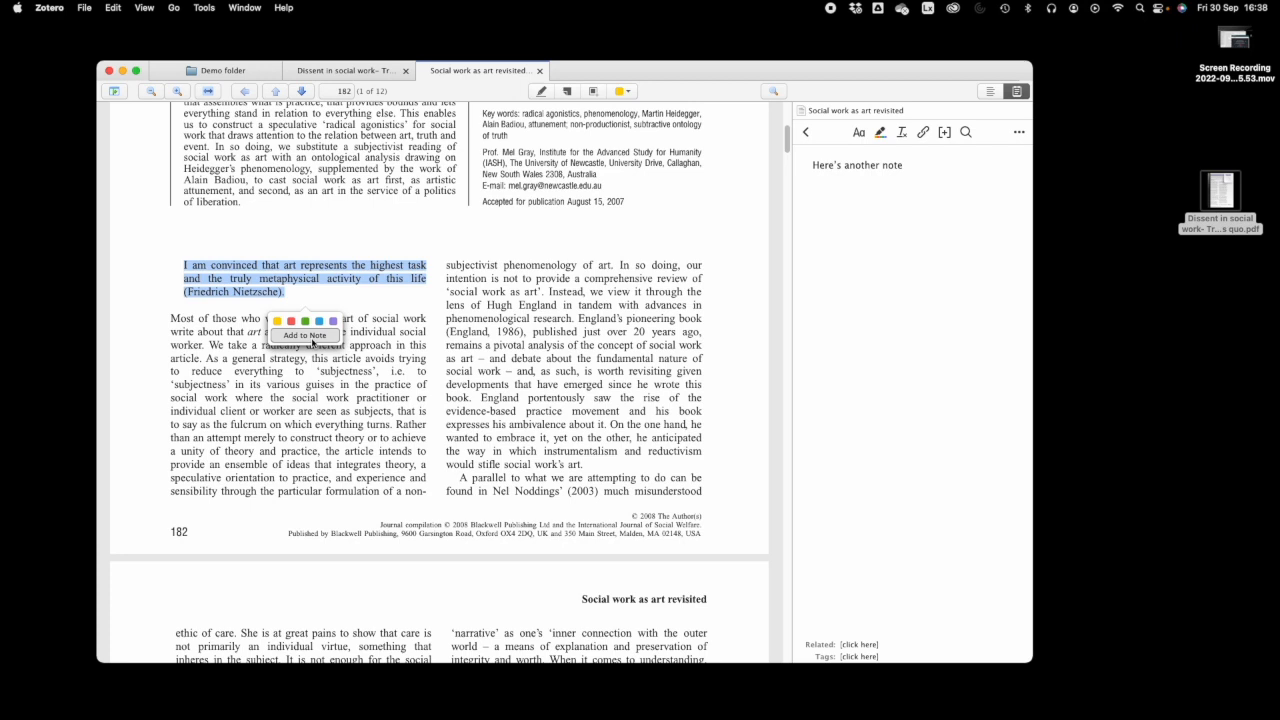
left_click(311, 337)
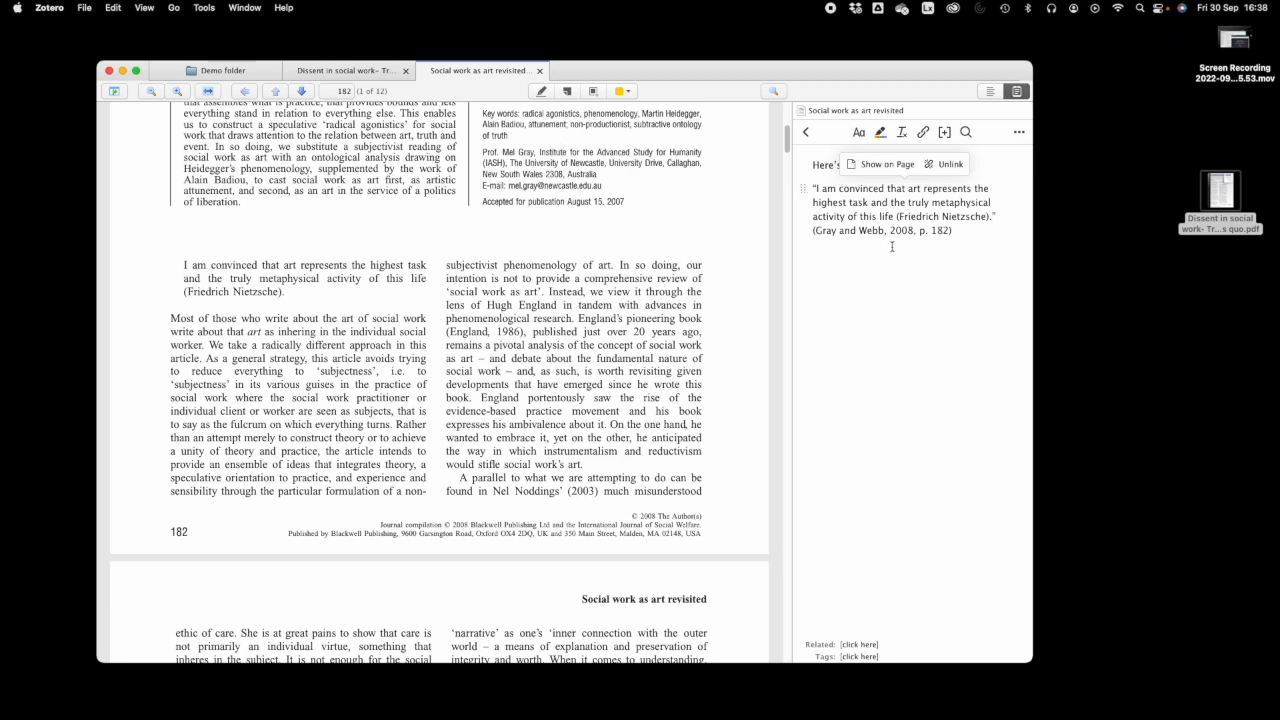
left_click(544, 92)
left_click_drag(170, 318, 390, 411)
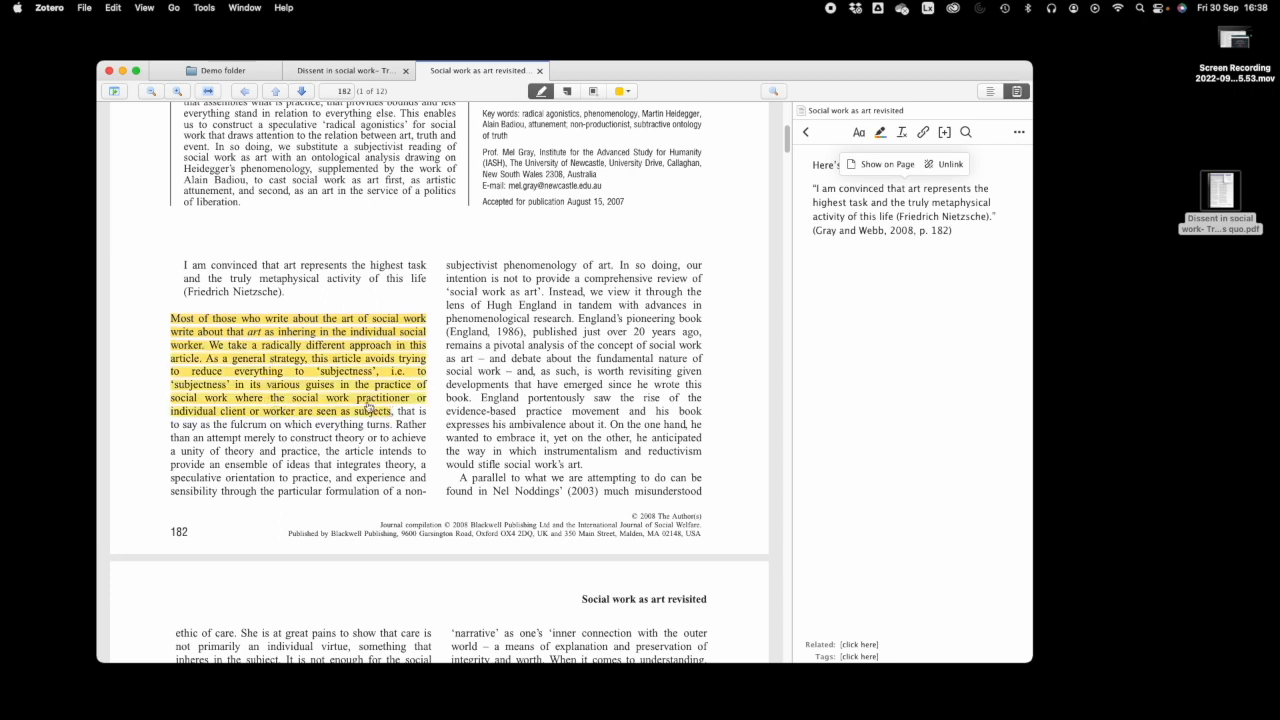
- Add the 'Most of those who write' highlight to the note and highlight several passages on page 183
right_click(311, 362)
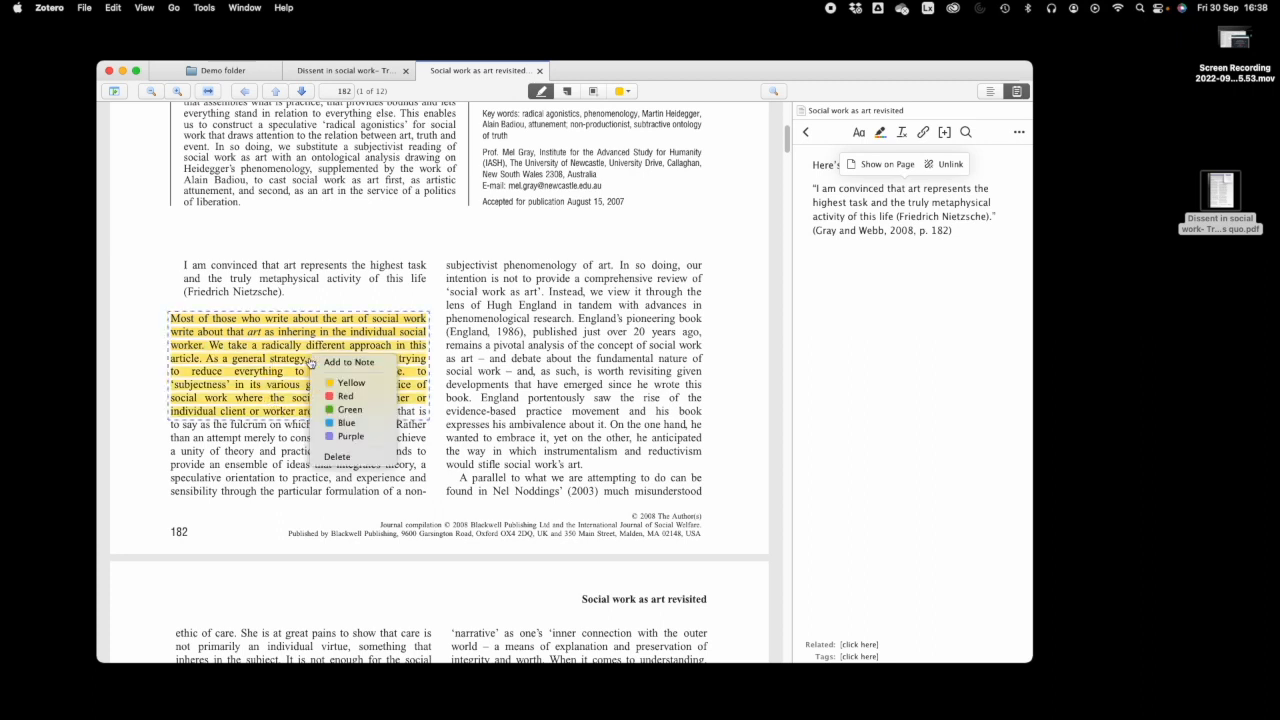
left_click(330, 363)
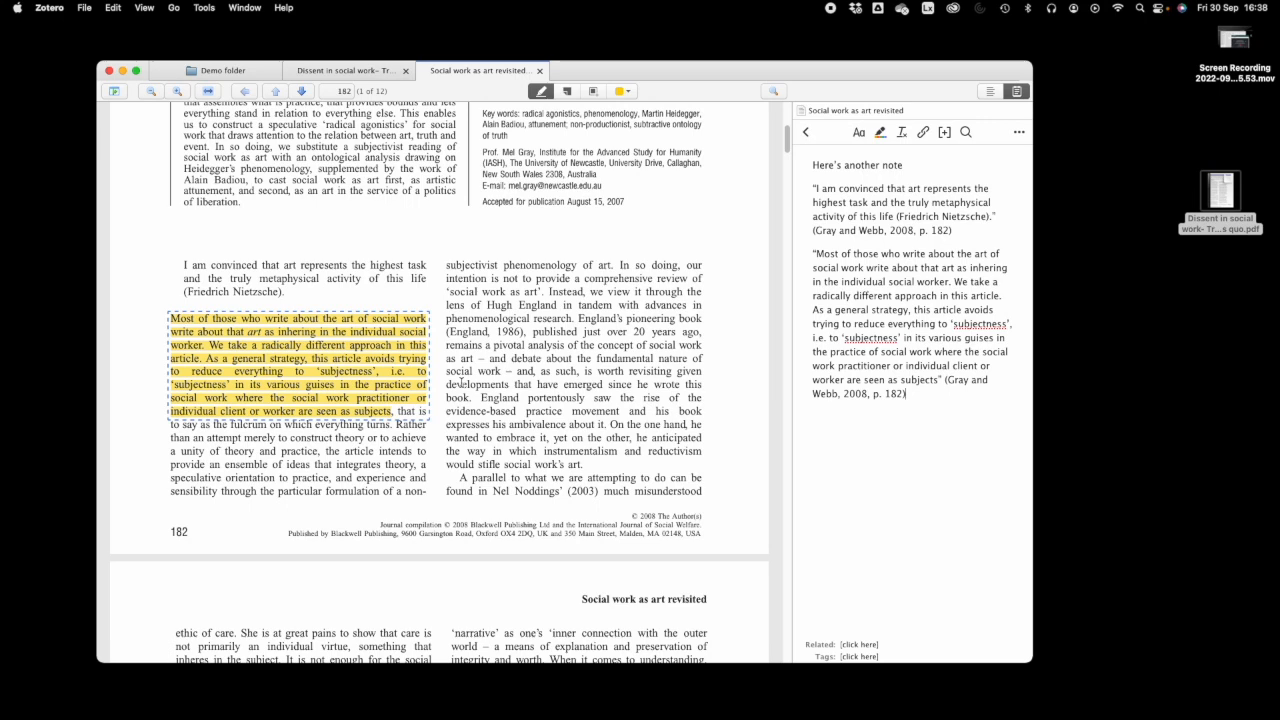
scroll(508, 360, "down", 5)
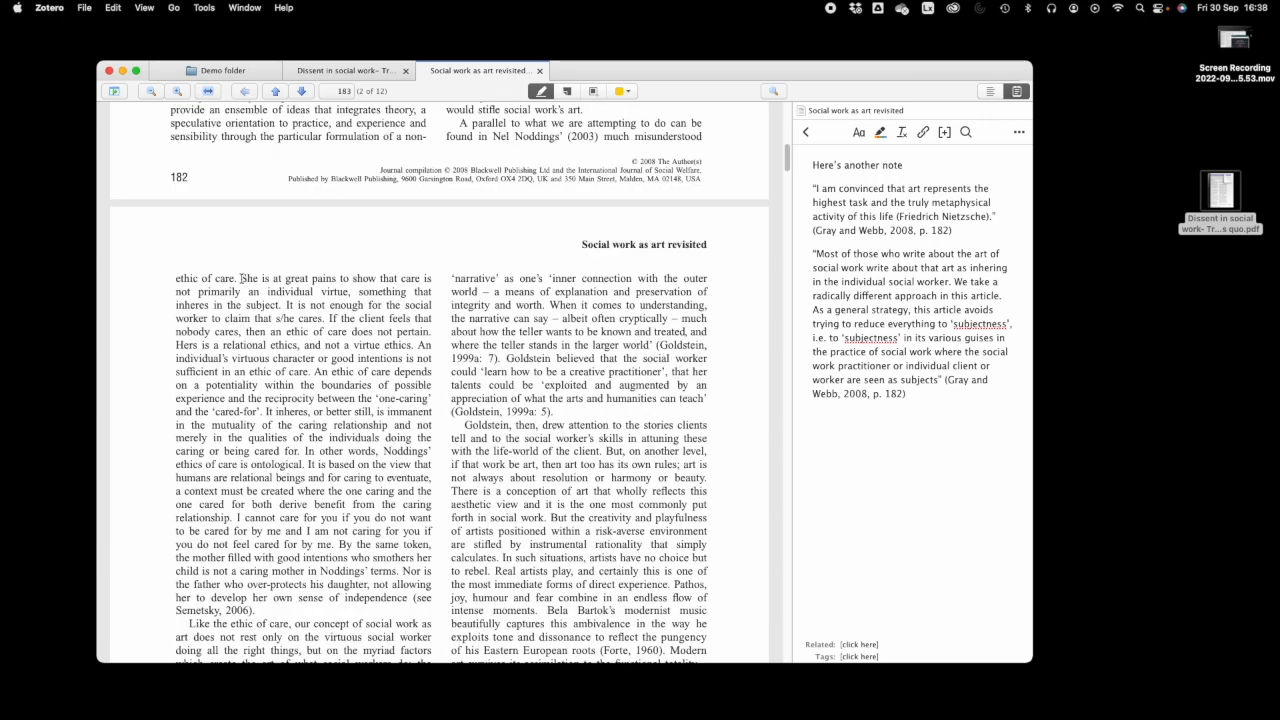
left_click_drag(241, 280, 304, 318)
left_click_drag(503, 372, 588, 440)
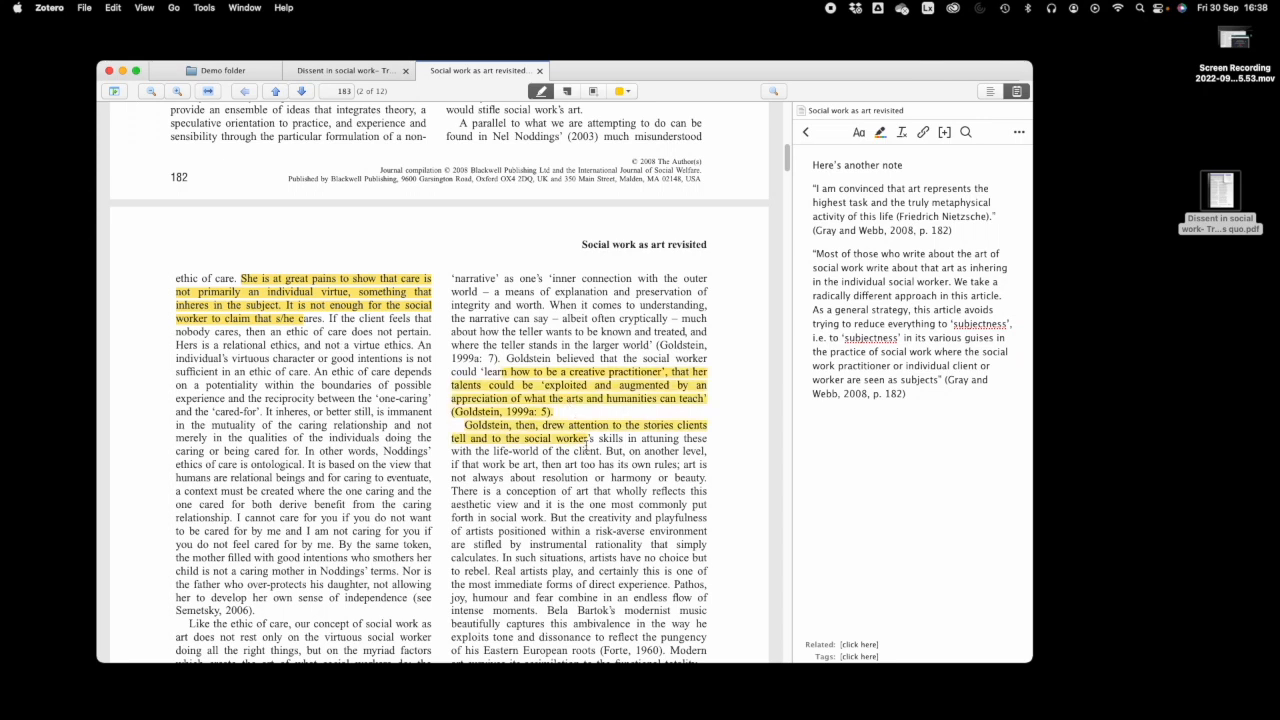
left_click_drag(521, 531, 647, 597)
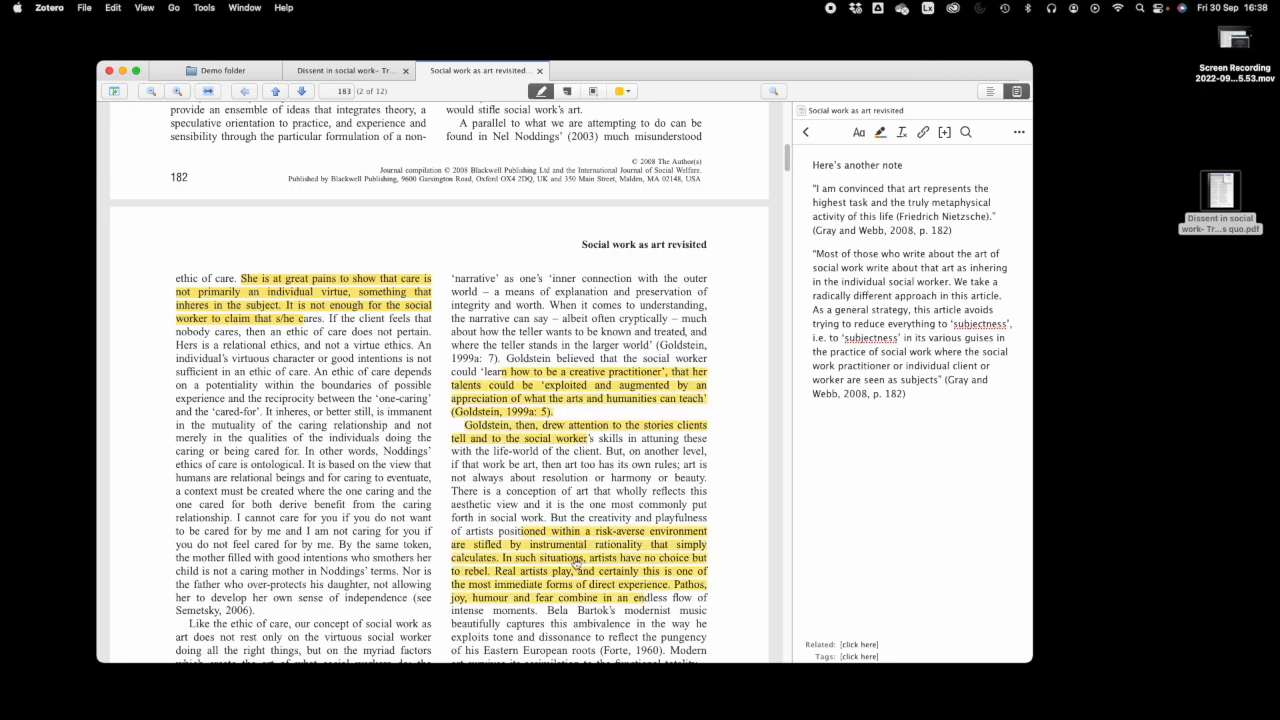
scroll(363, 472, "down", 3)
left_click_drag(212, 514, 355, 567)
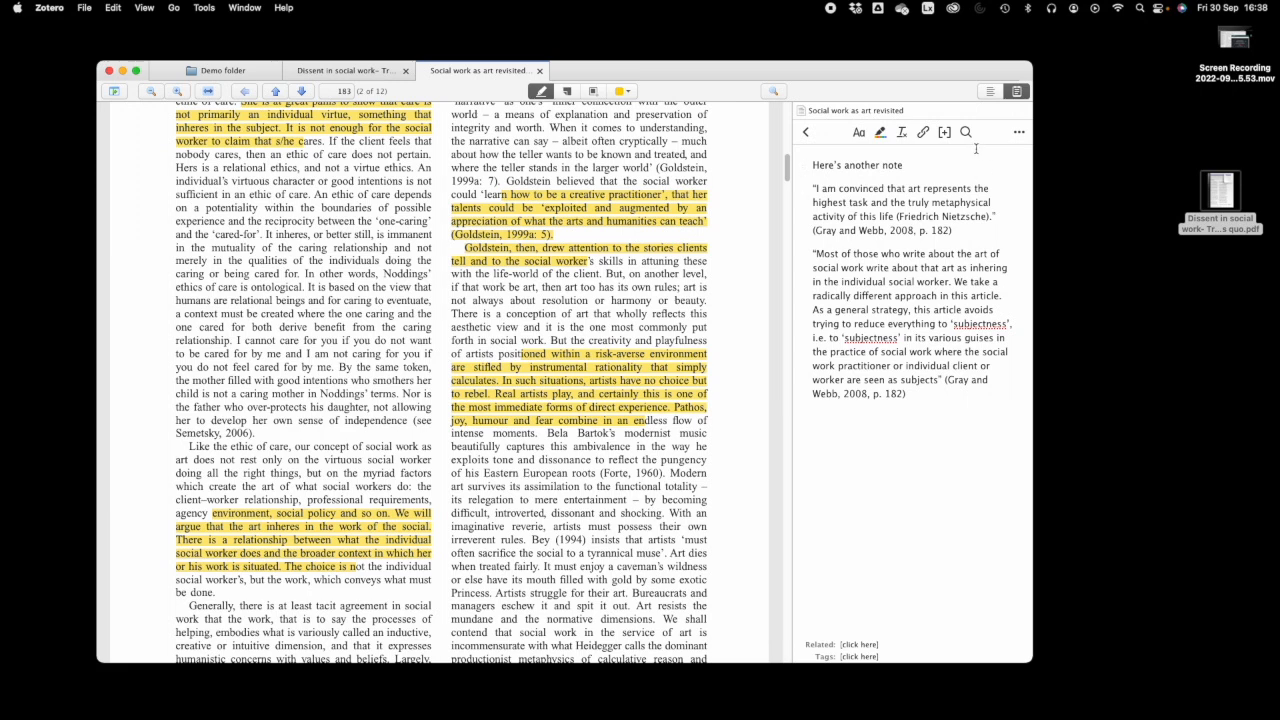
left_click(804, 134)
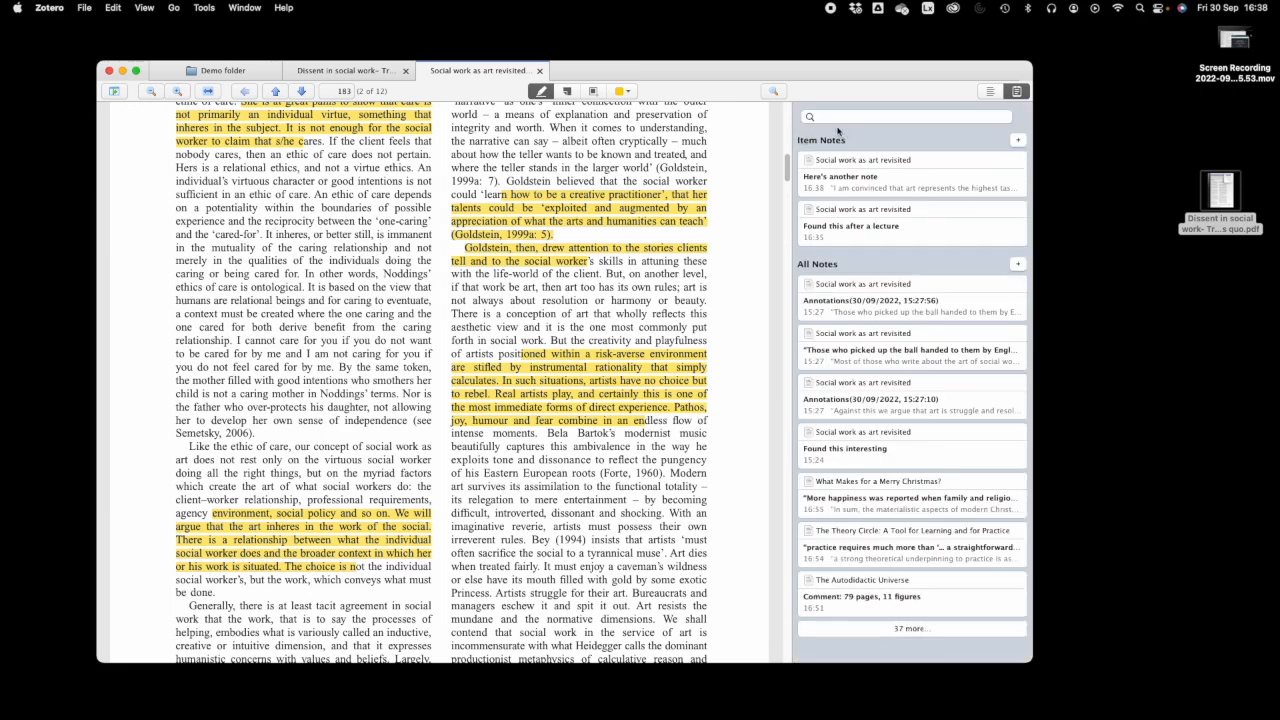
- Create an Annotations note from all highlights, review it, and return to the Demo folder
left_click(1017, 141)
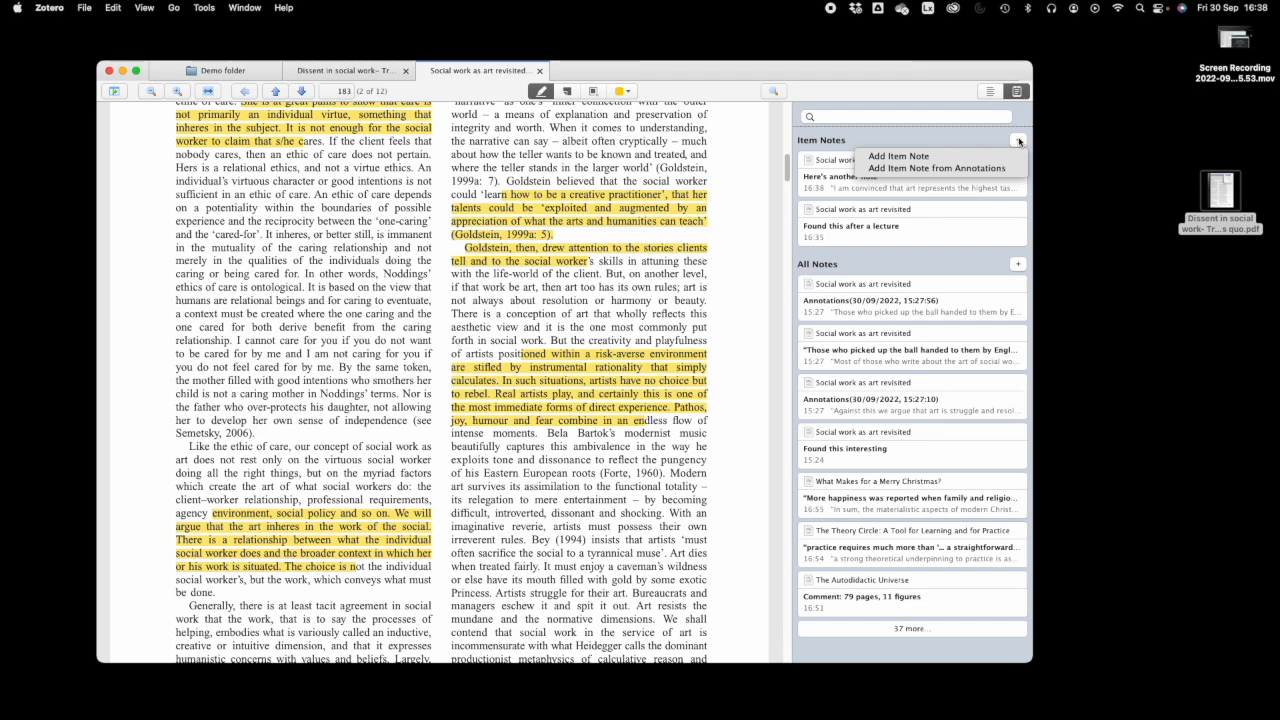
left_click(953, 169)
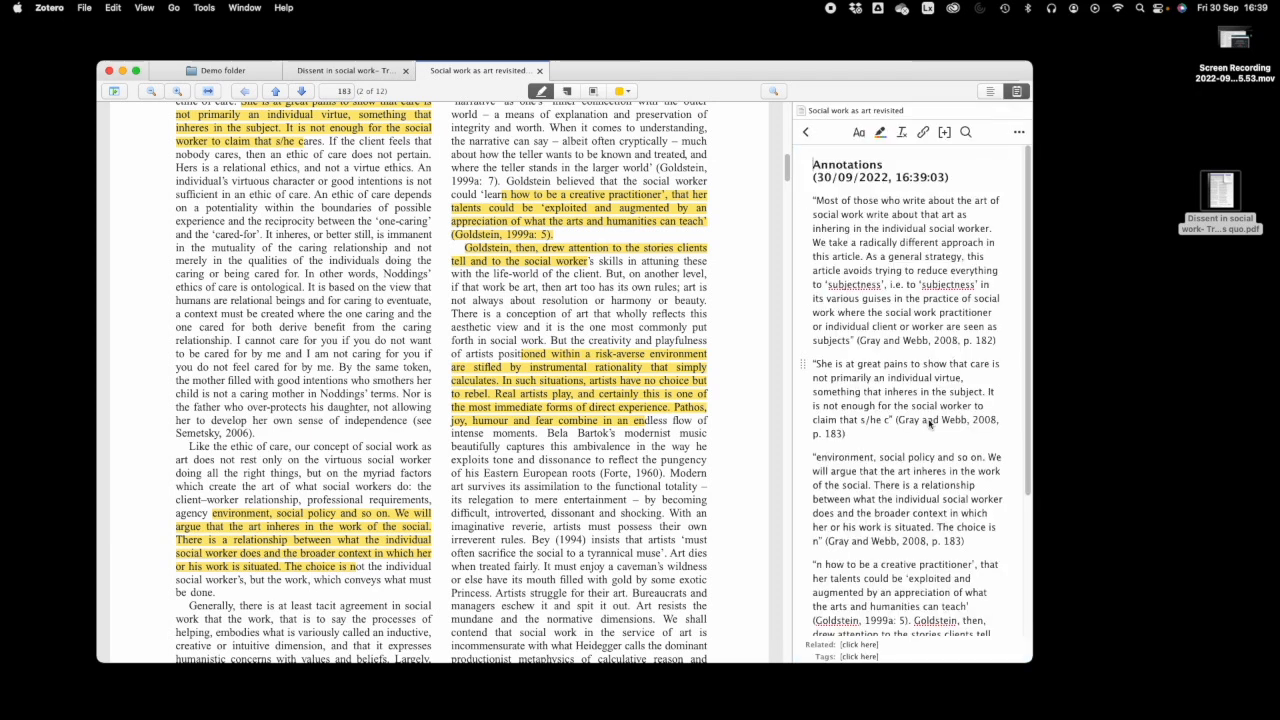
scroll(928, 414, "down", 1)
scroll(927, 411, "down", 3)
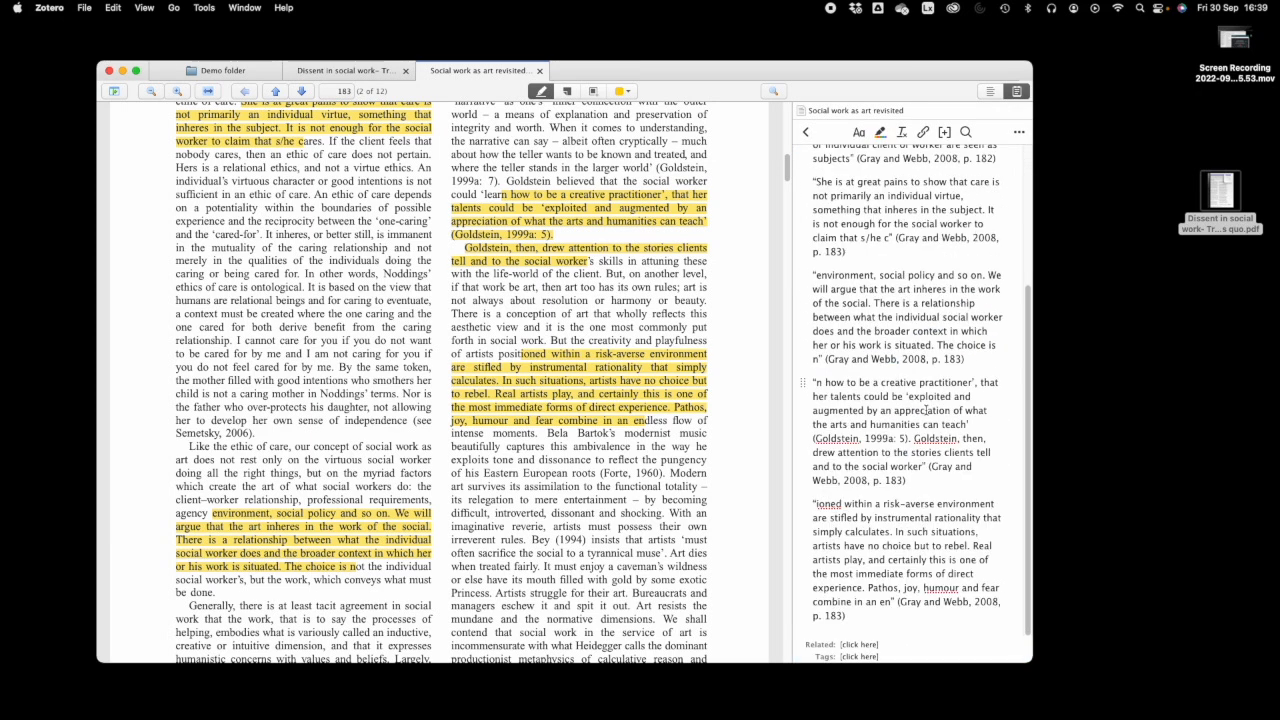
left_click(827, 360)
left_click(965, 358)
left_click(809, 135)
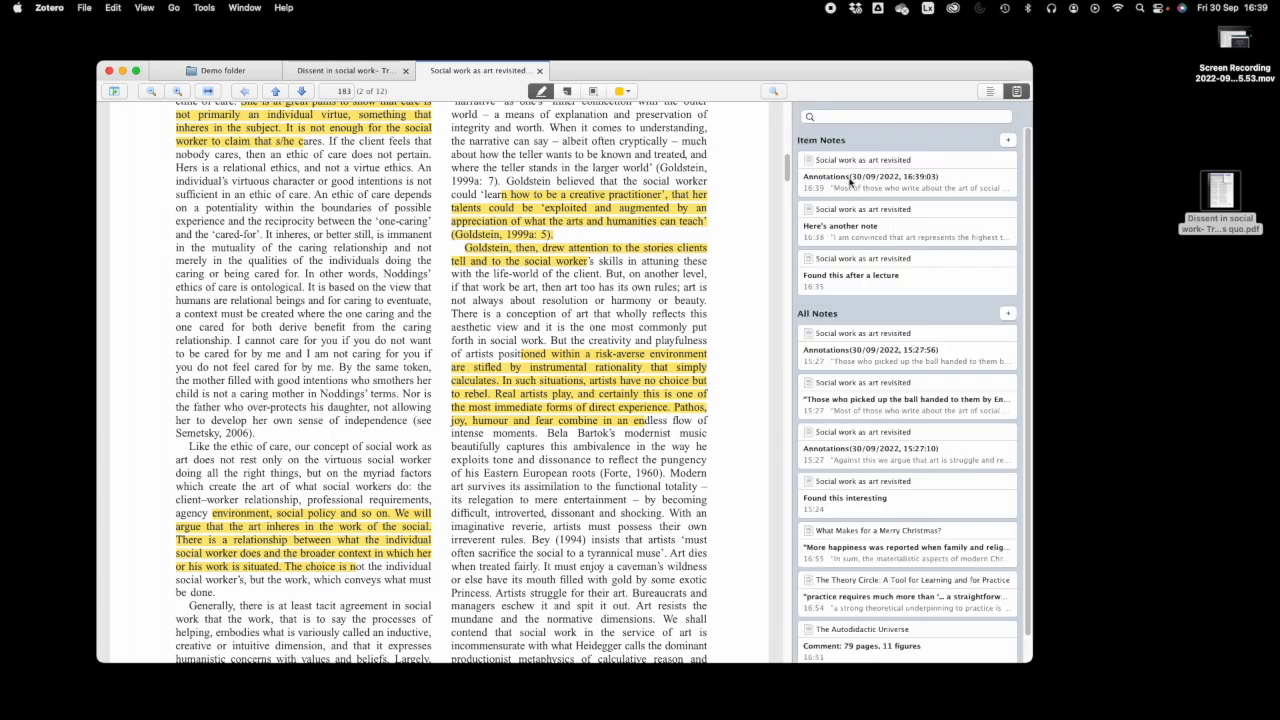
scroll(507, 340, "down", 5)
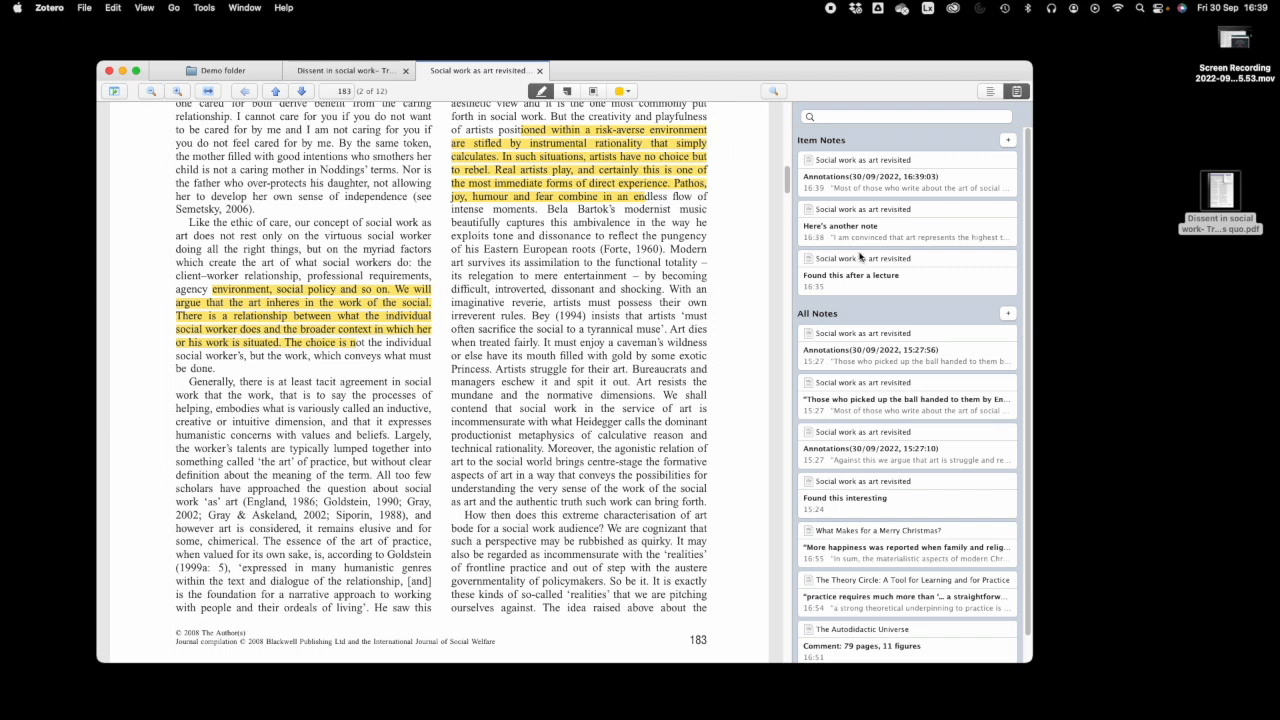
left_click(222, 71)
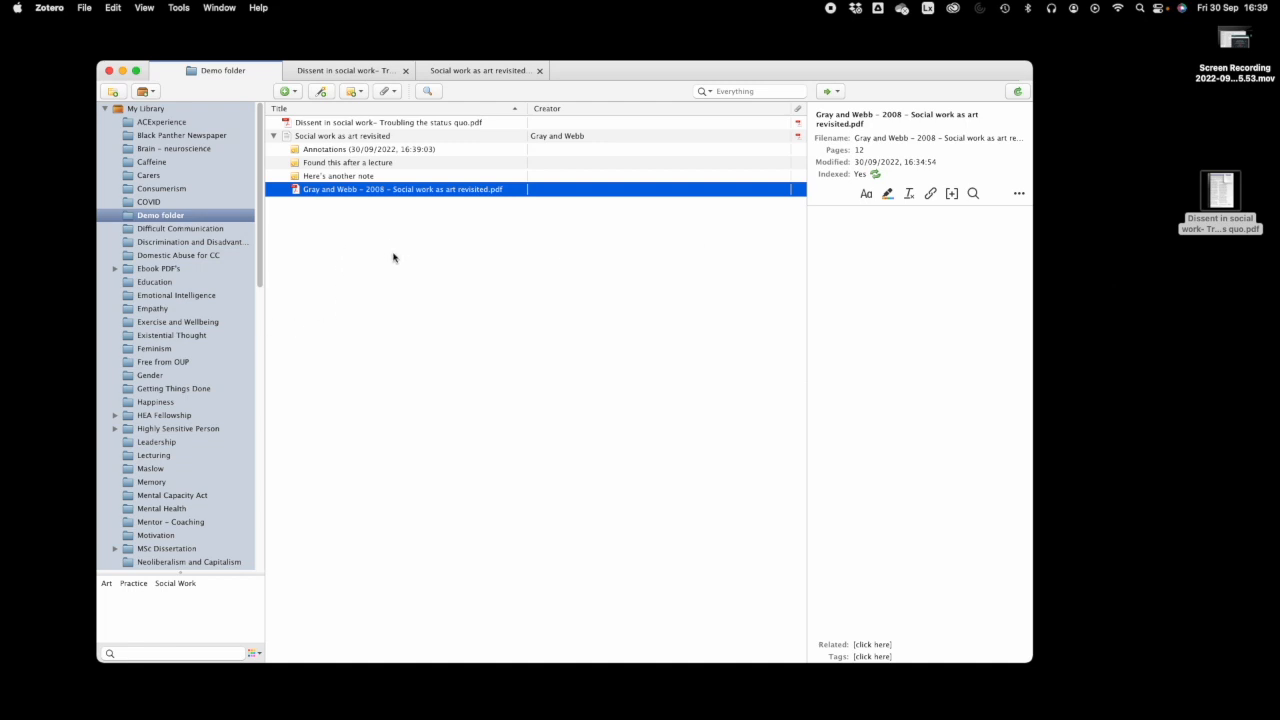
- Select the 'Social work as art revisited' item to show its related Davies et al. paper
left_click(328, 124)
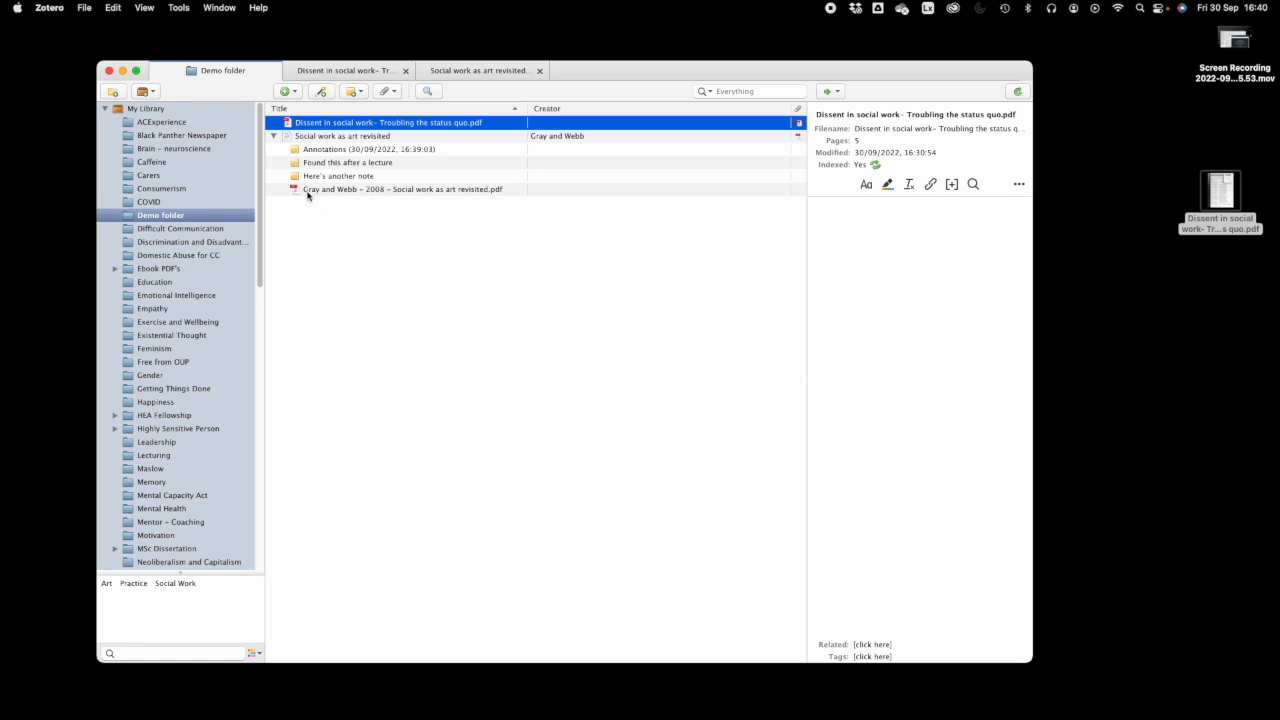
left_click(311, 137)
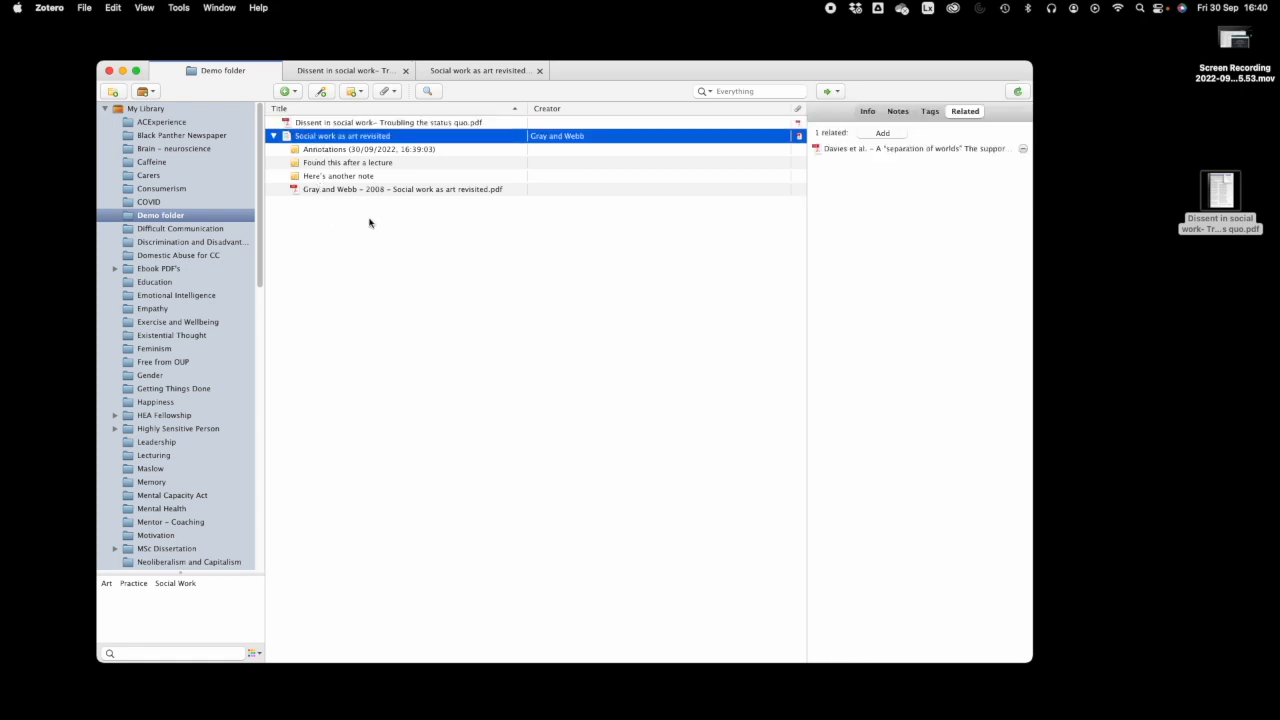
- Browse the article's Info, Notes, Tags and Related tabs, then return to its reader tab
left_click(866, 112)
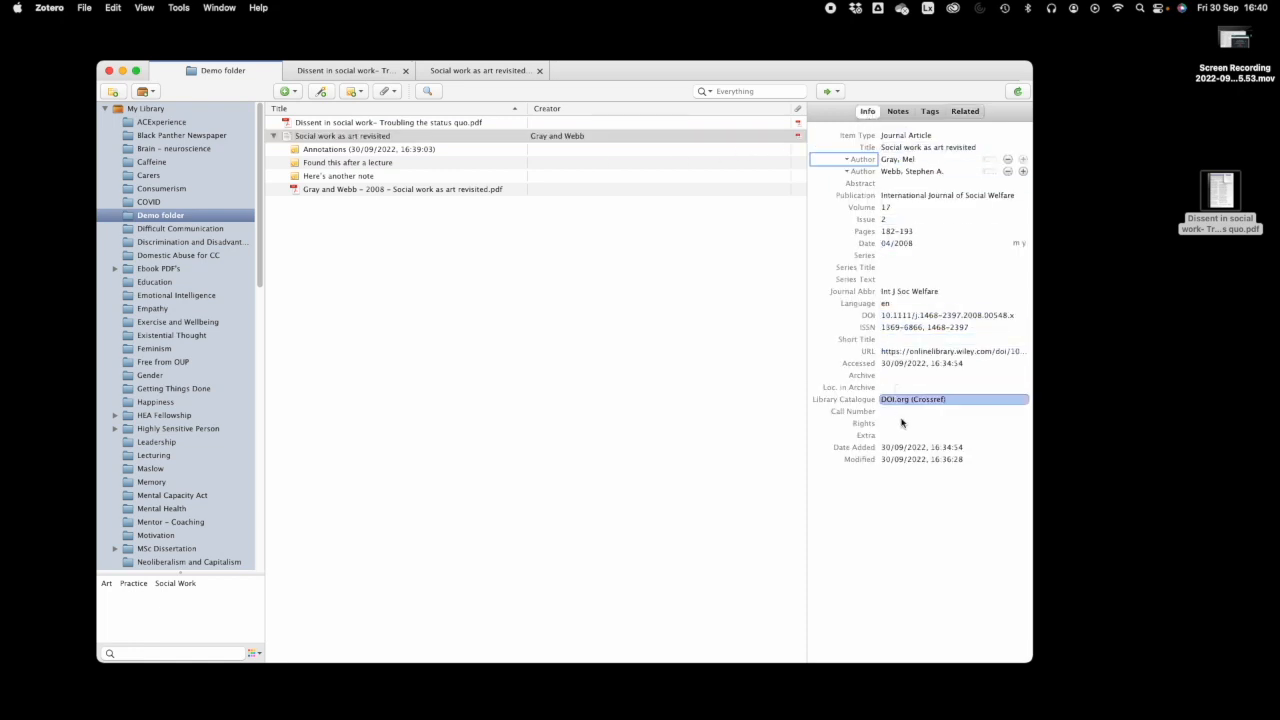
left_click(900, 112)
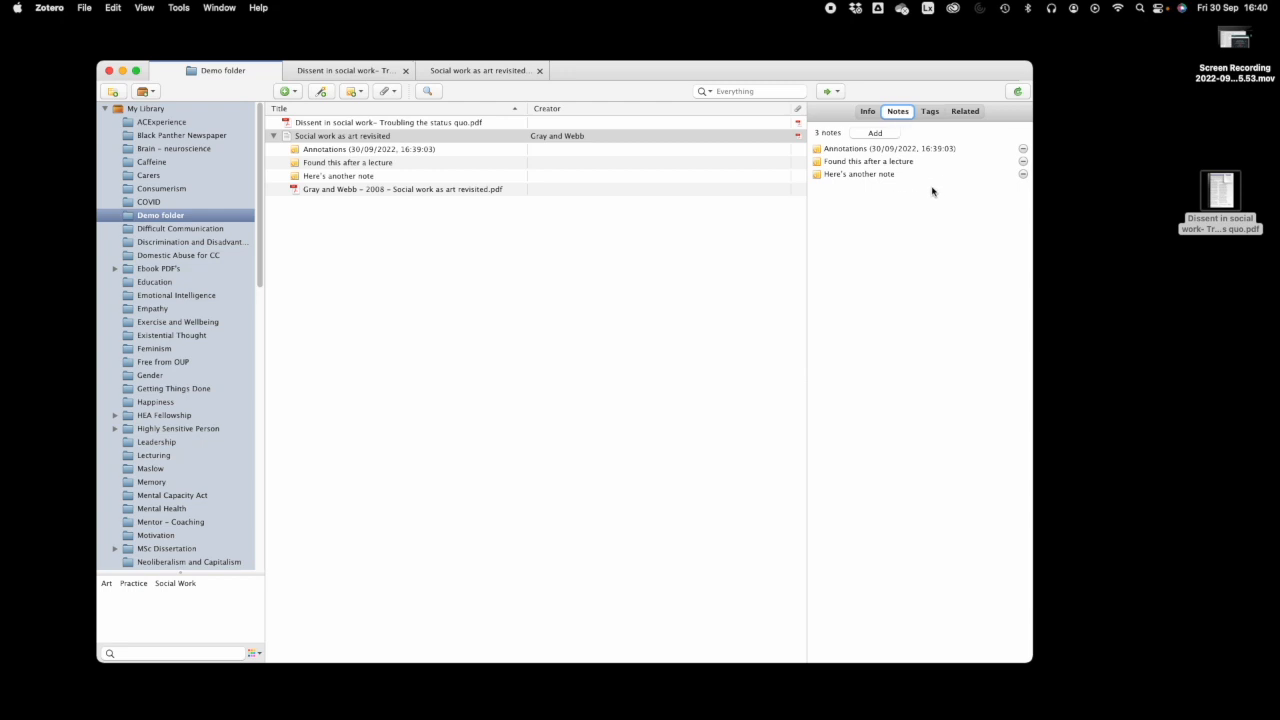
left_click(848, 174)
left_click(849, 162)
left_click(849, 152)
left_click(850, 175)
left_click(849, 148)
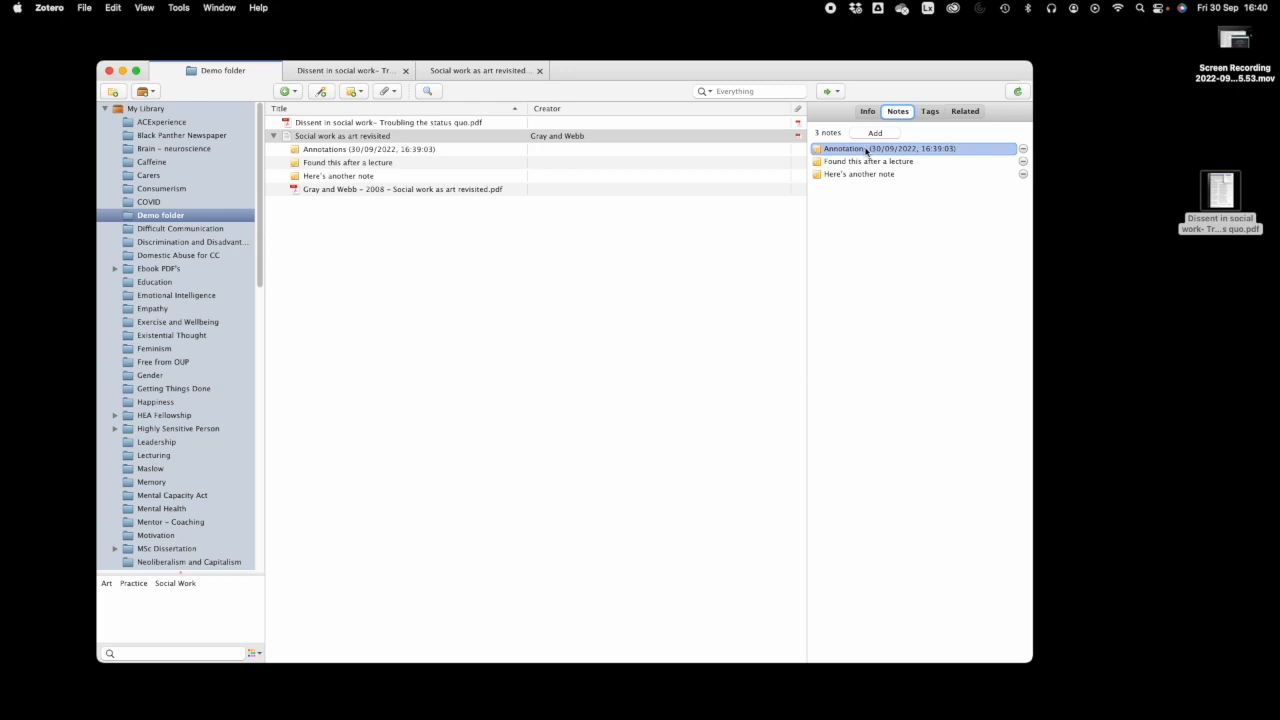
left_click(933, 115)
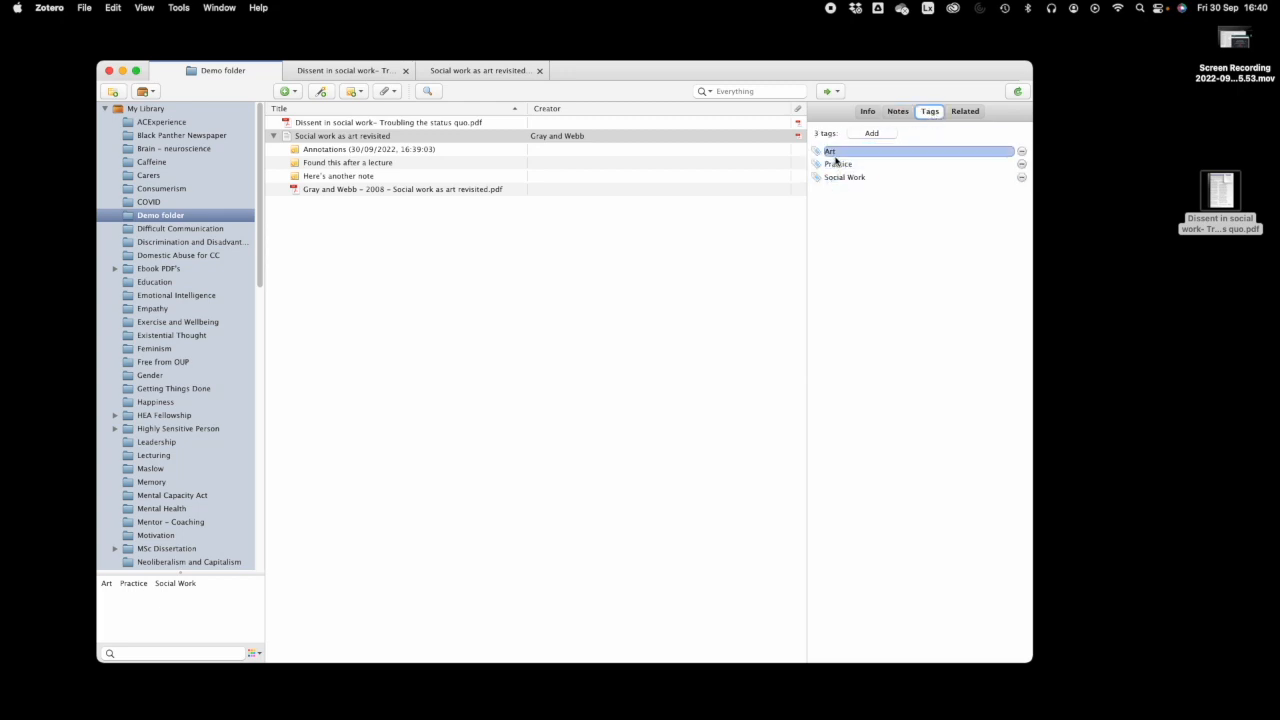
left_click(967, 112)
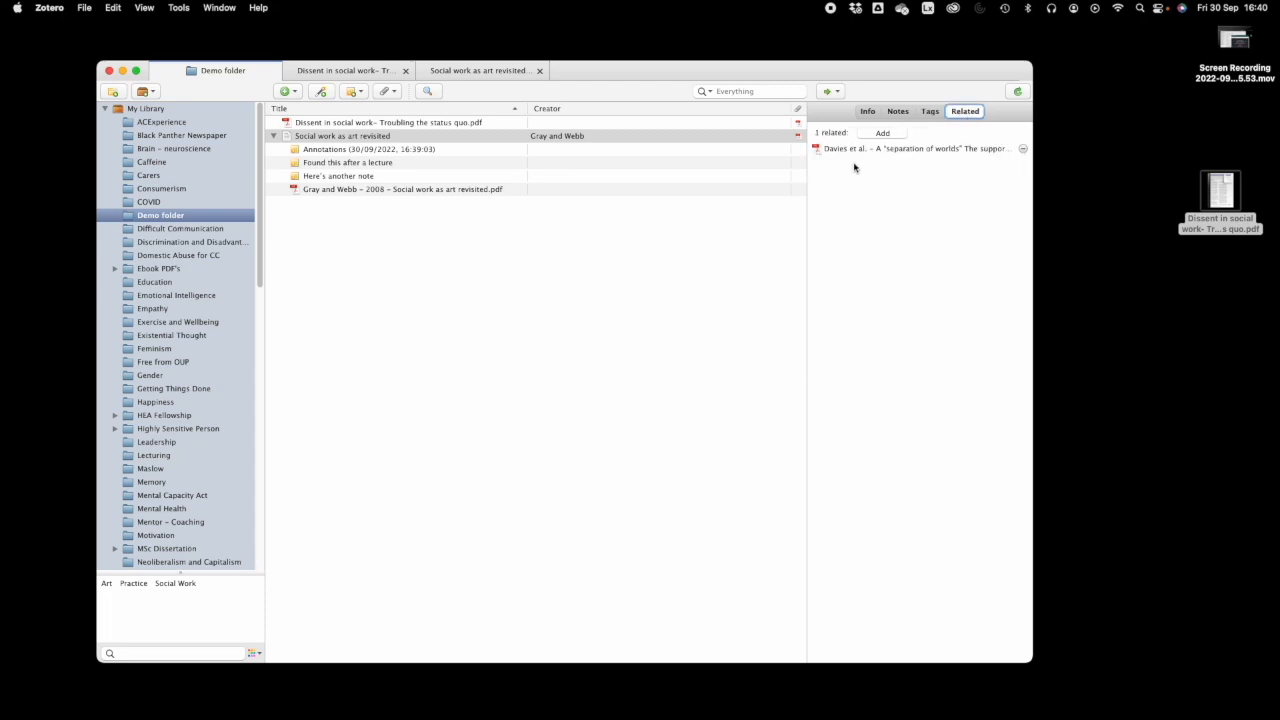
left_click(490, 72)
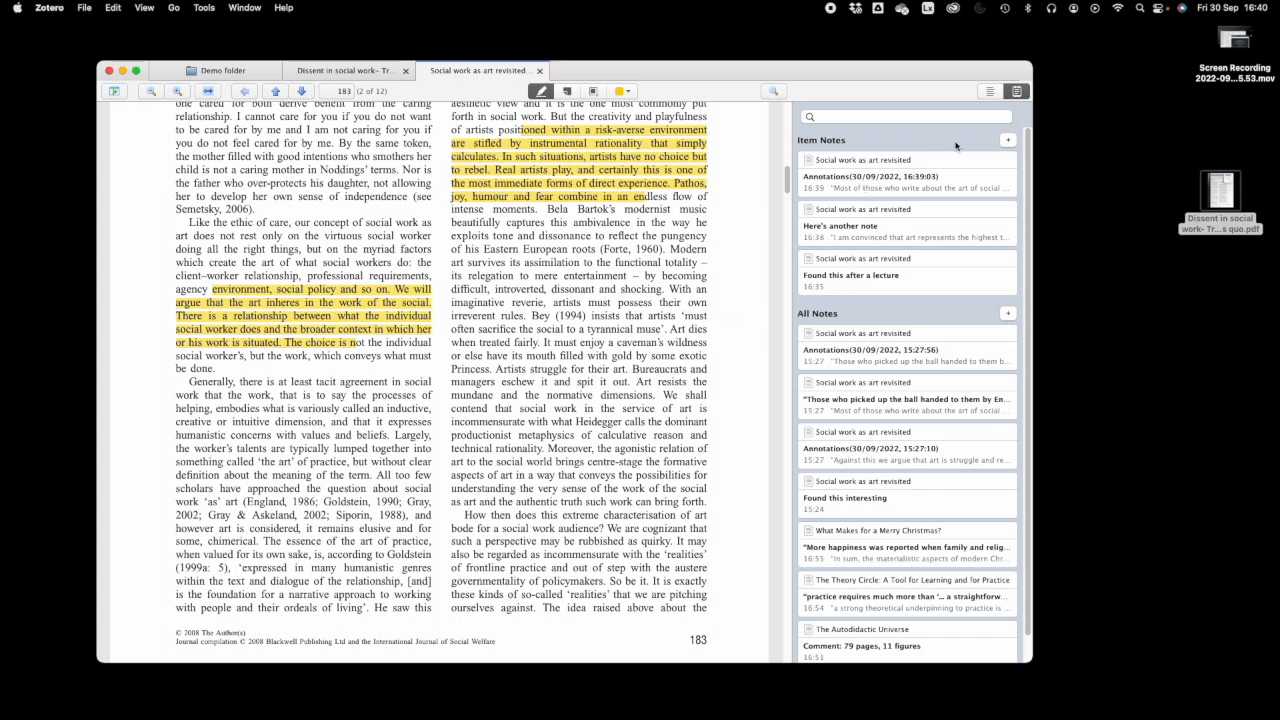
- Place a sticky-note annotation on page 183 beside the words 'irreverent rules'
left_click(1008, 140)
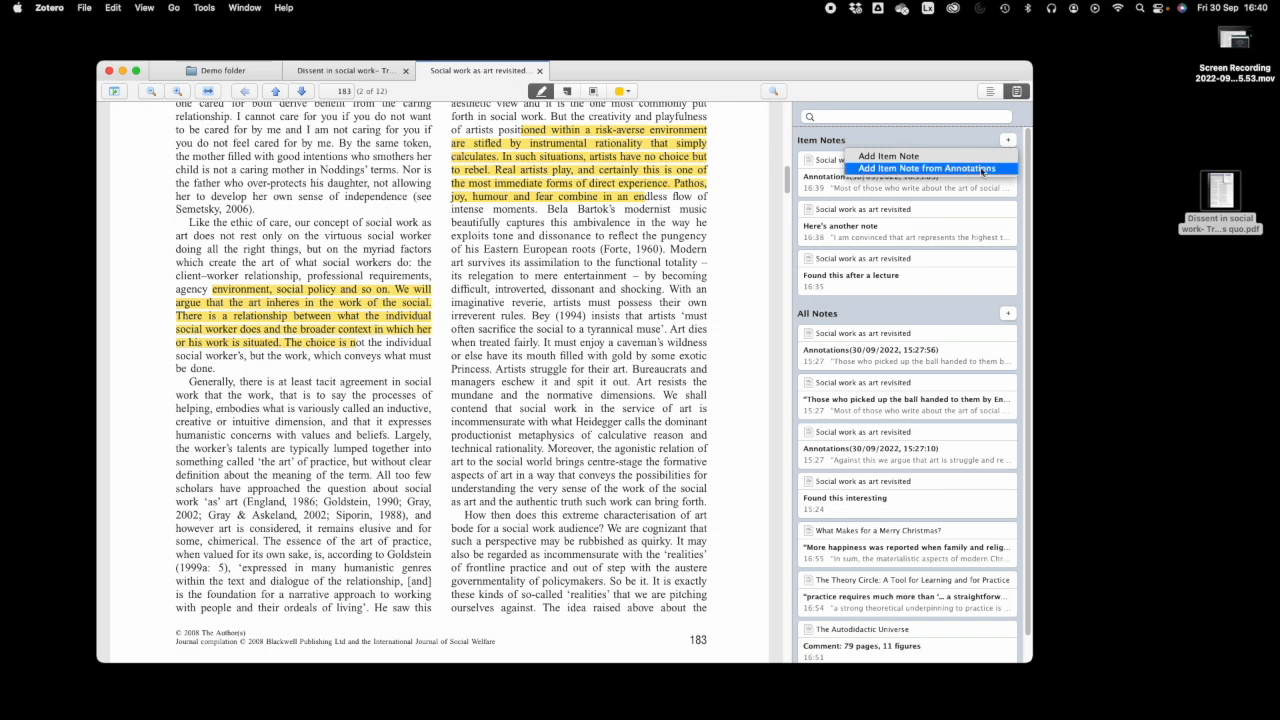
left_click(974, 139)
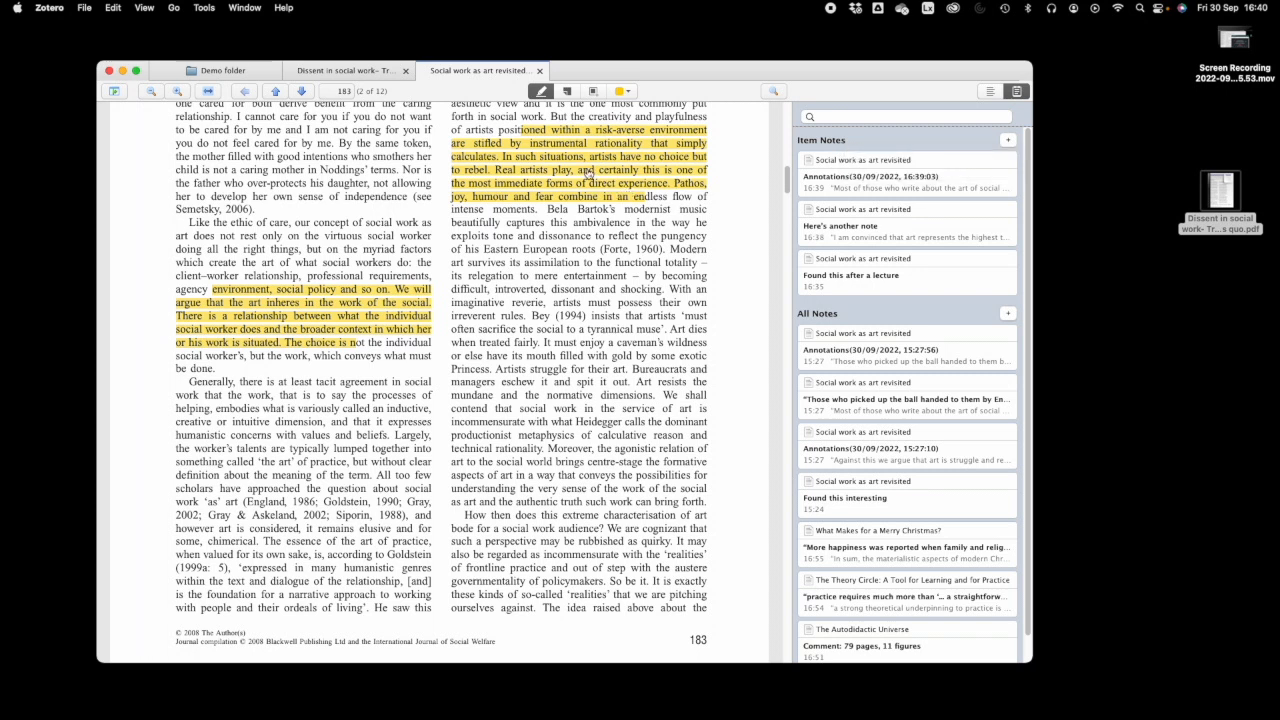
left_click(567, 92)
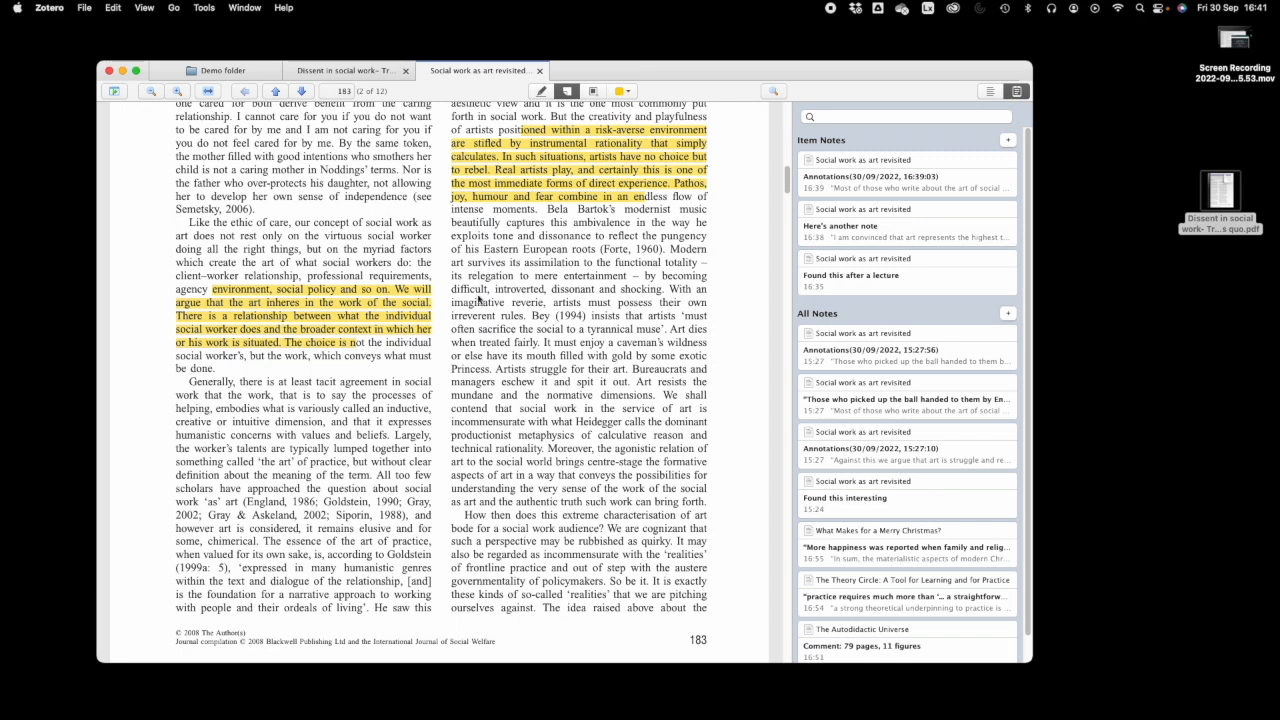
left_click(536, 317)
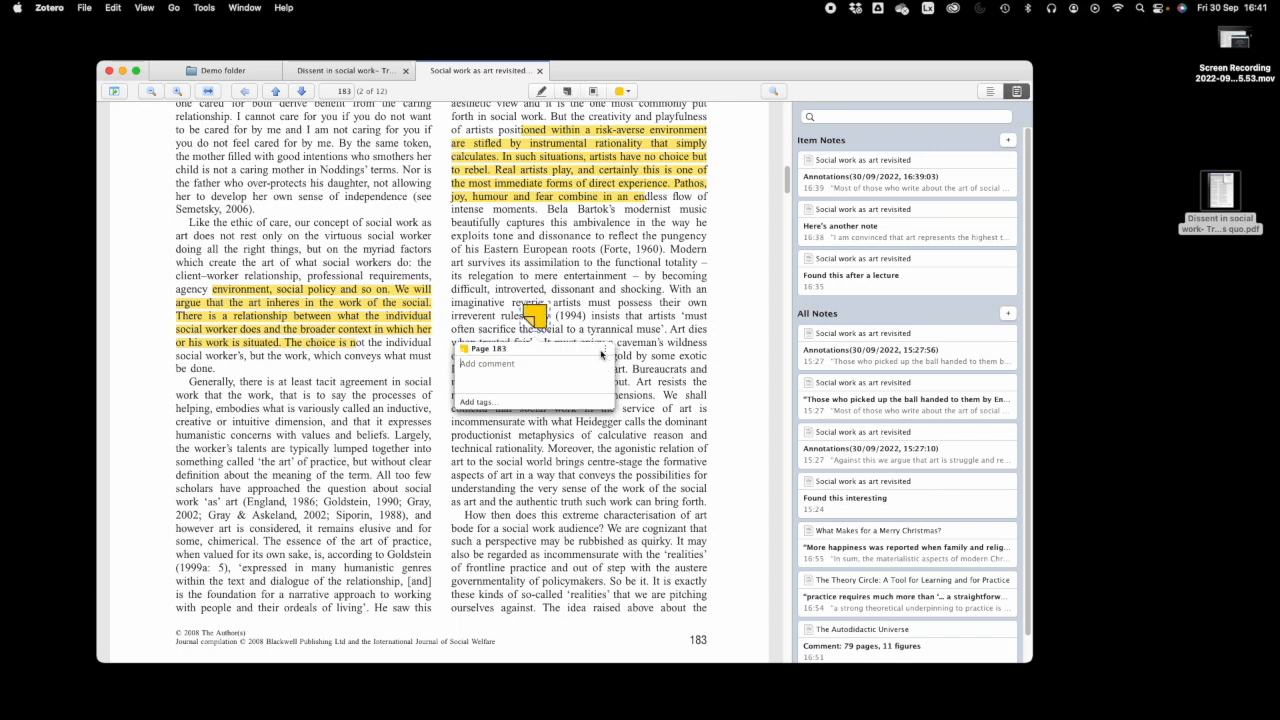
type("dfdfafadsf")
left_click(650, 369)
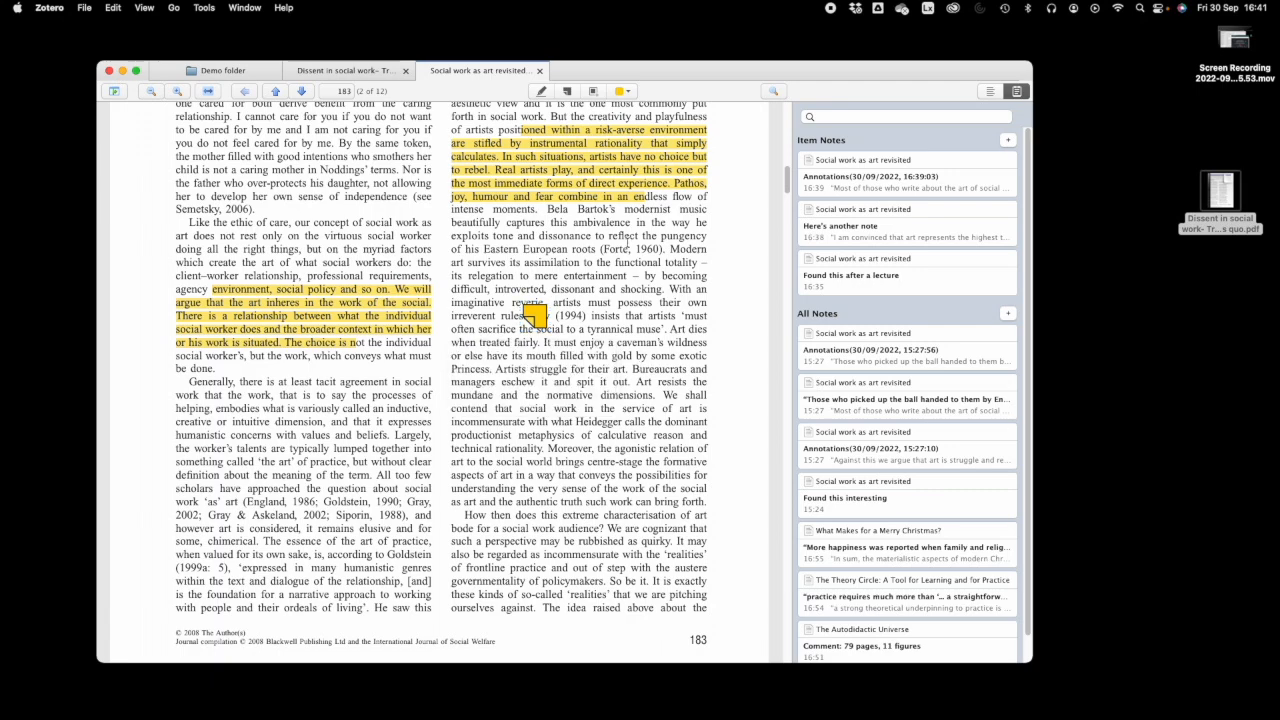
- On page 184, capture the opening of 'The work of the social as art' as an area annotation
scroll(576, 344, "down", 10)
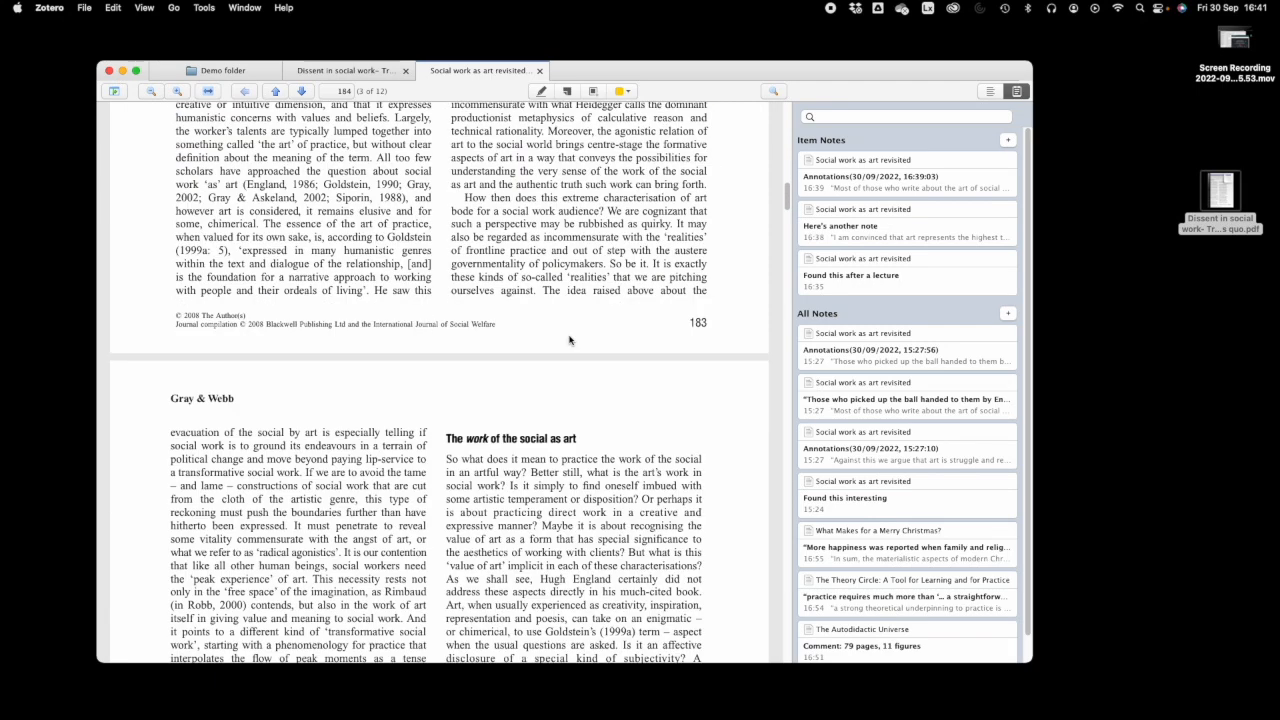
left_click(594, 92)
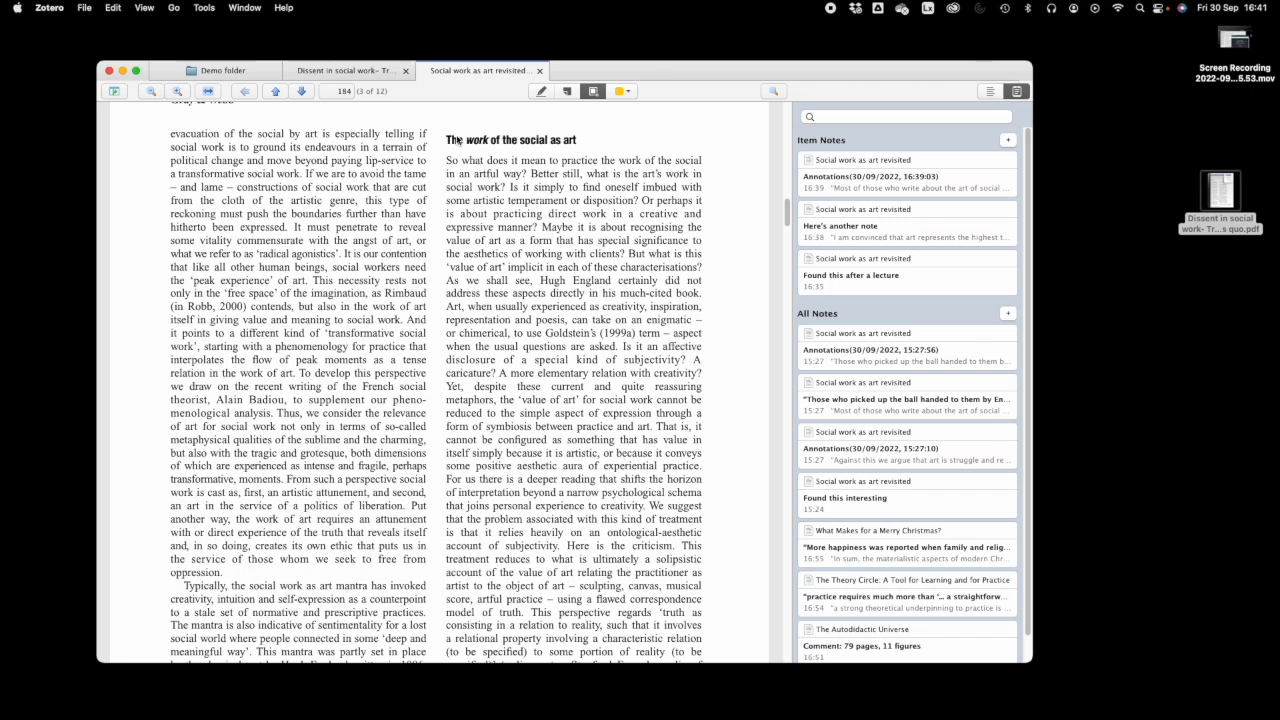
left_click_drag(446, 134, 703, 428)
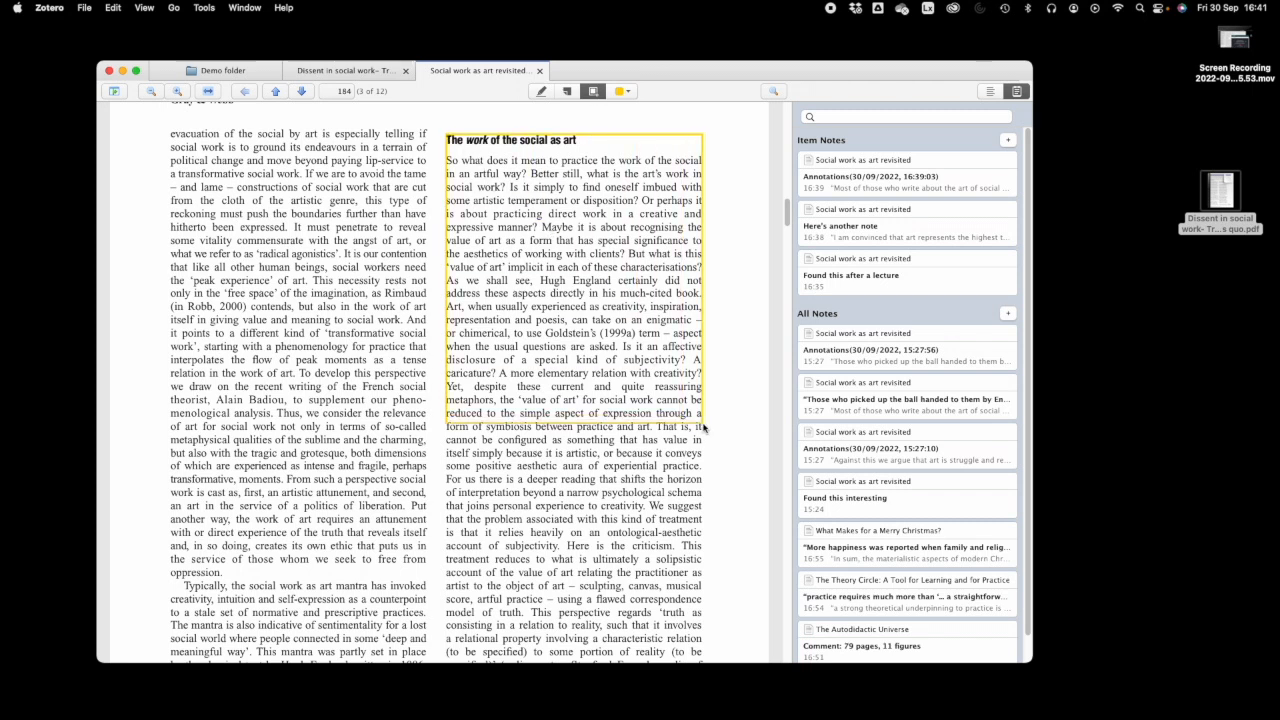
right_click(570, 343)
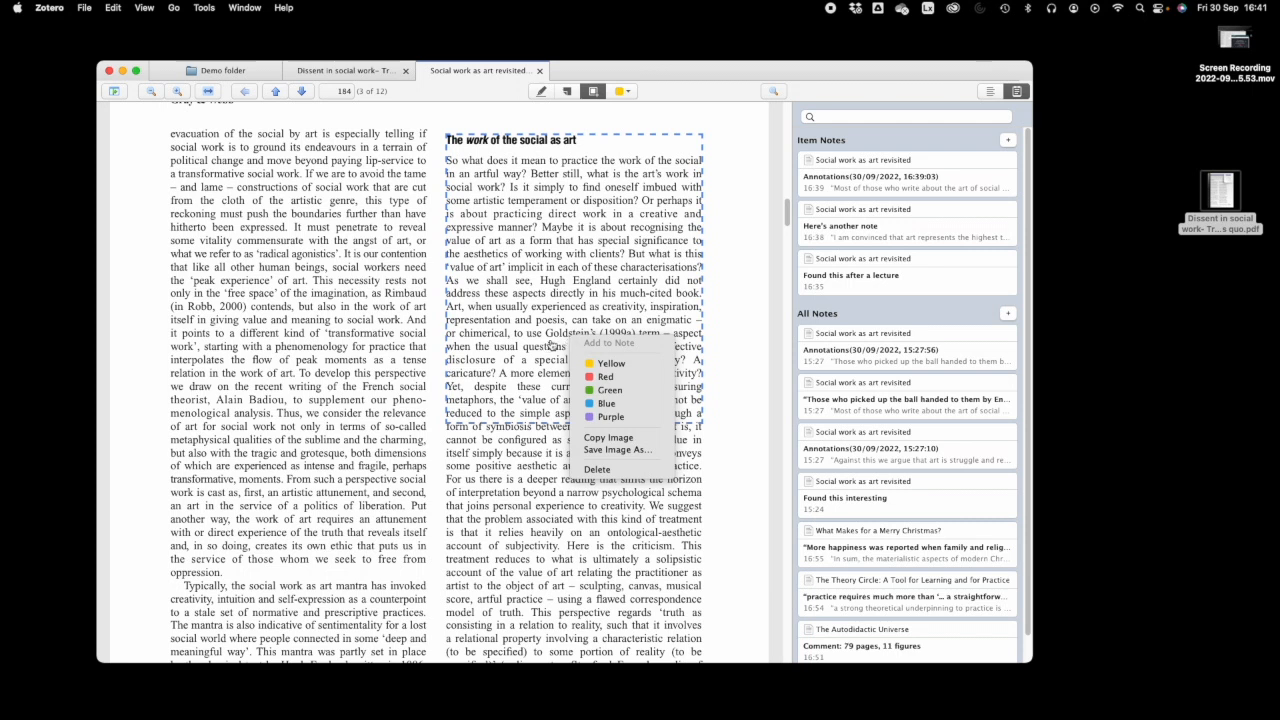
left_click(712, 394)
right_click(568, 350)
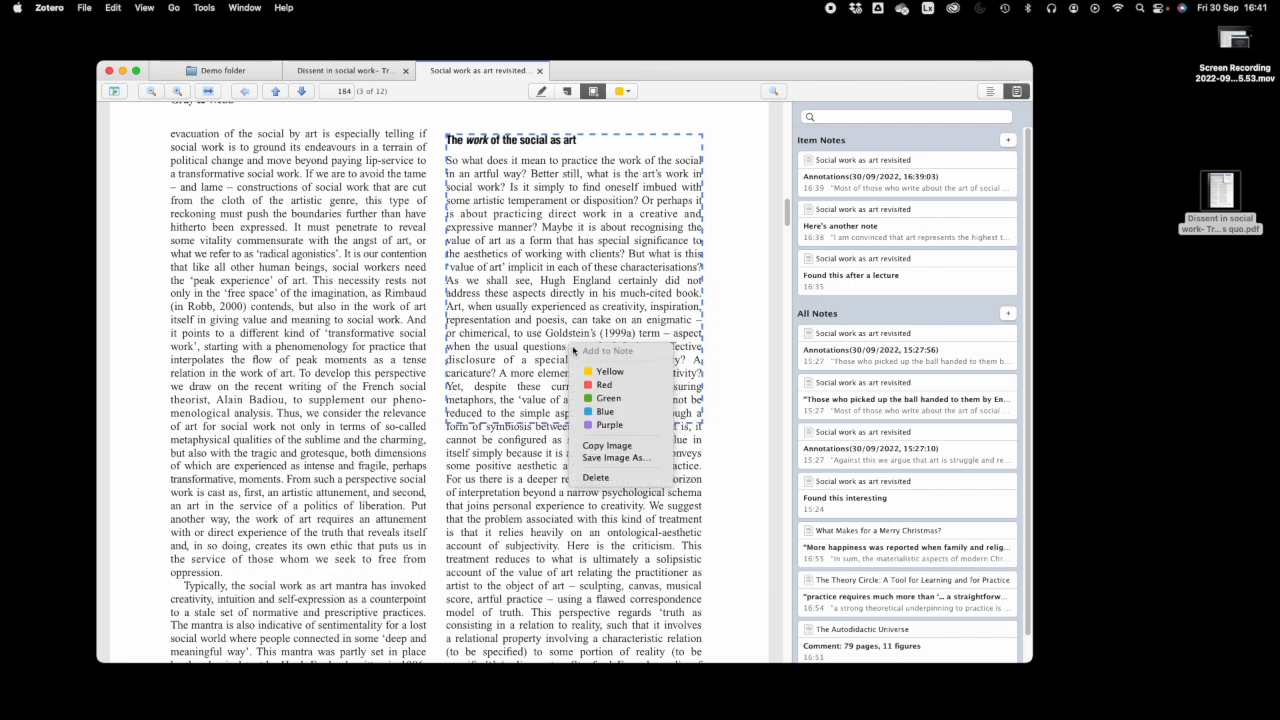
left_click(550, 356)
- Turn off area selection, add a blank item note and bring up the annotation's actions
left_click(596, 93)
right_click(543, 205)
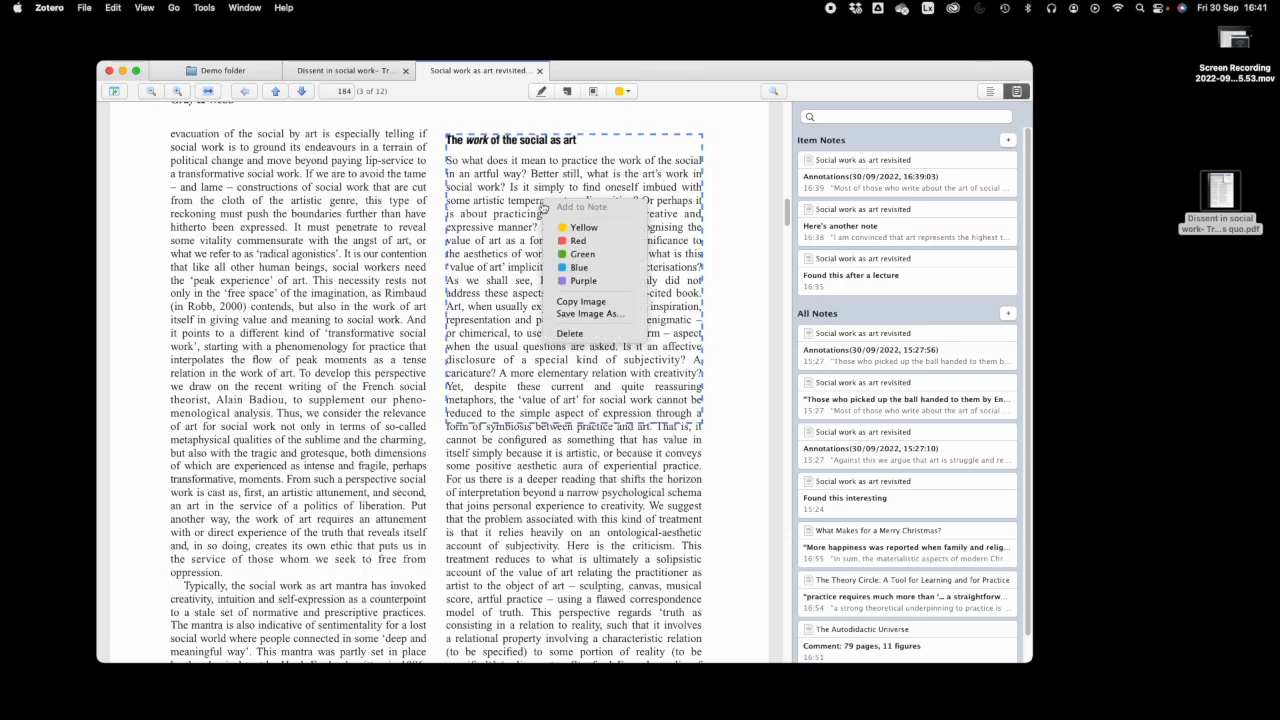
left_click(714, 236)
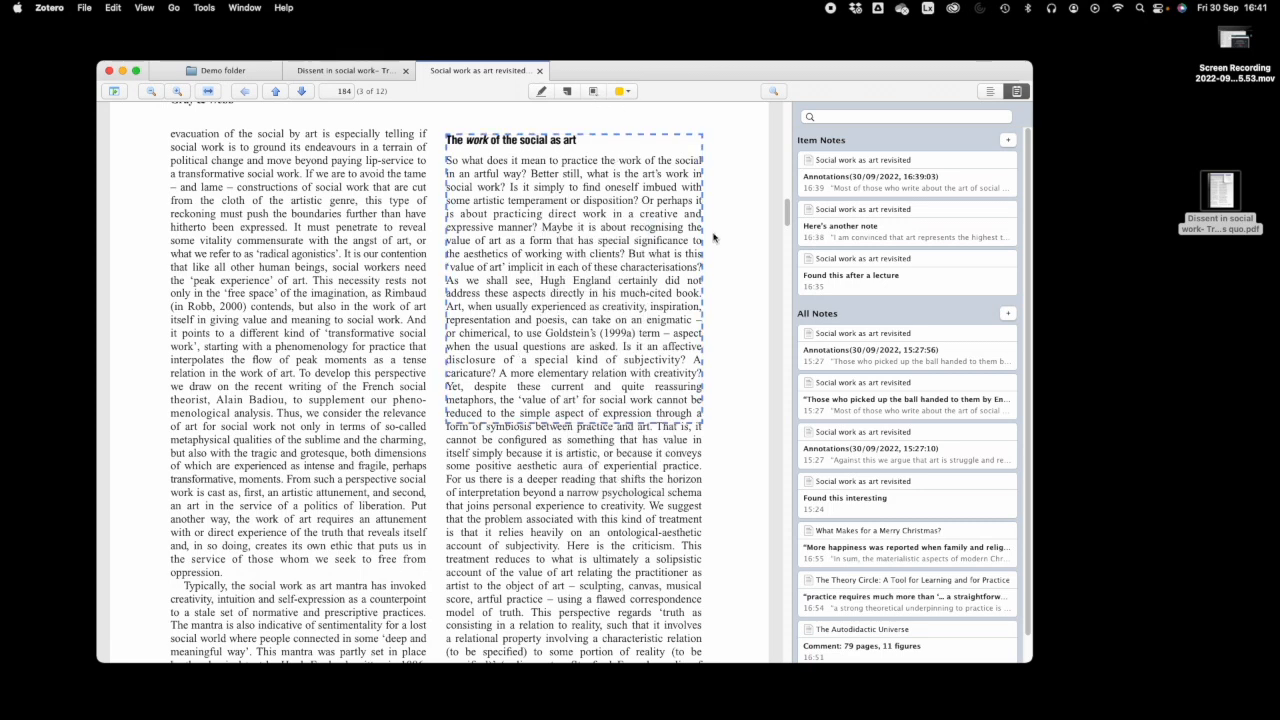
left_click(1009, 141)
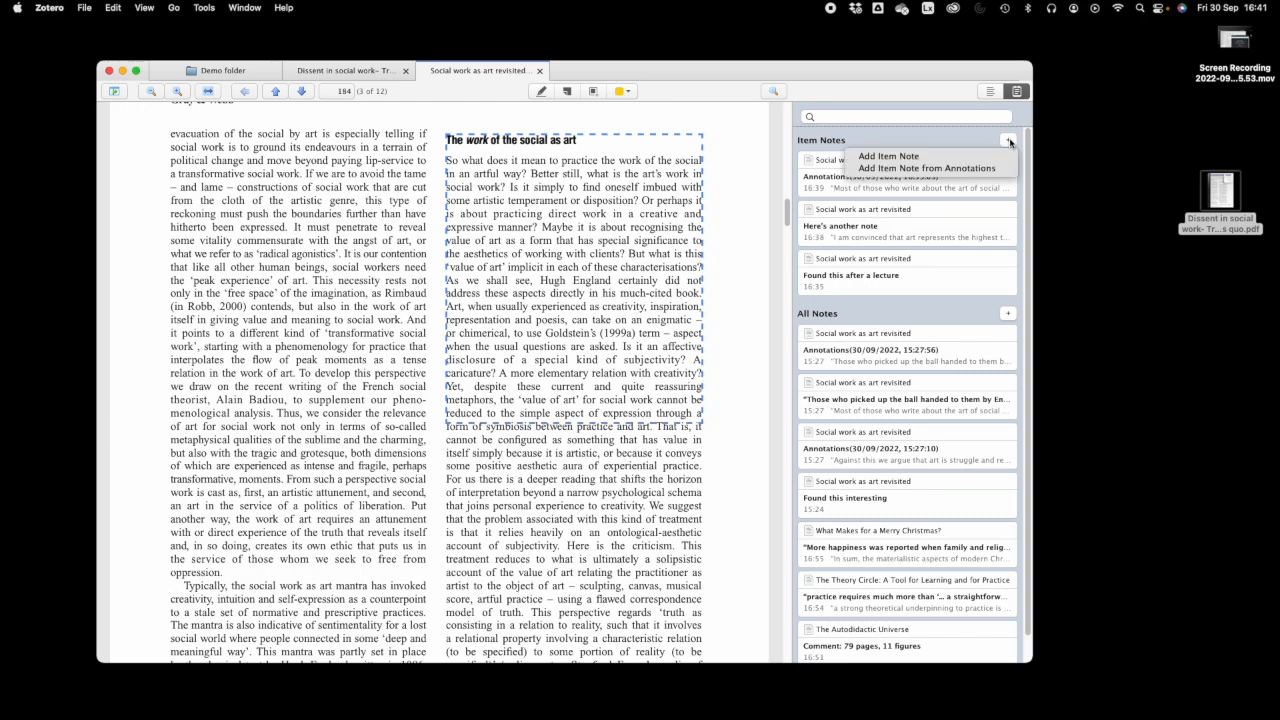
left_click(920, 161)
right_click(621, 238)
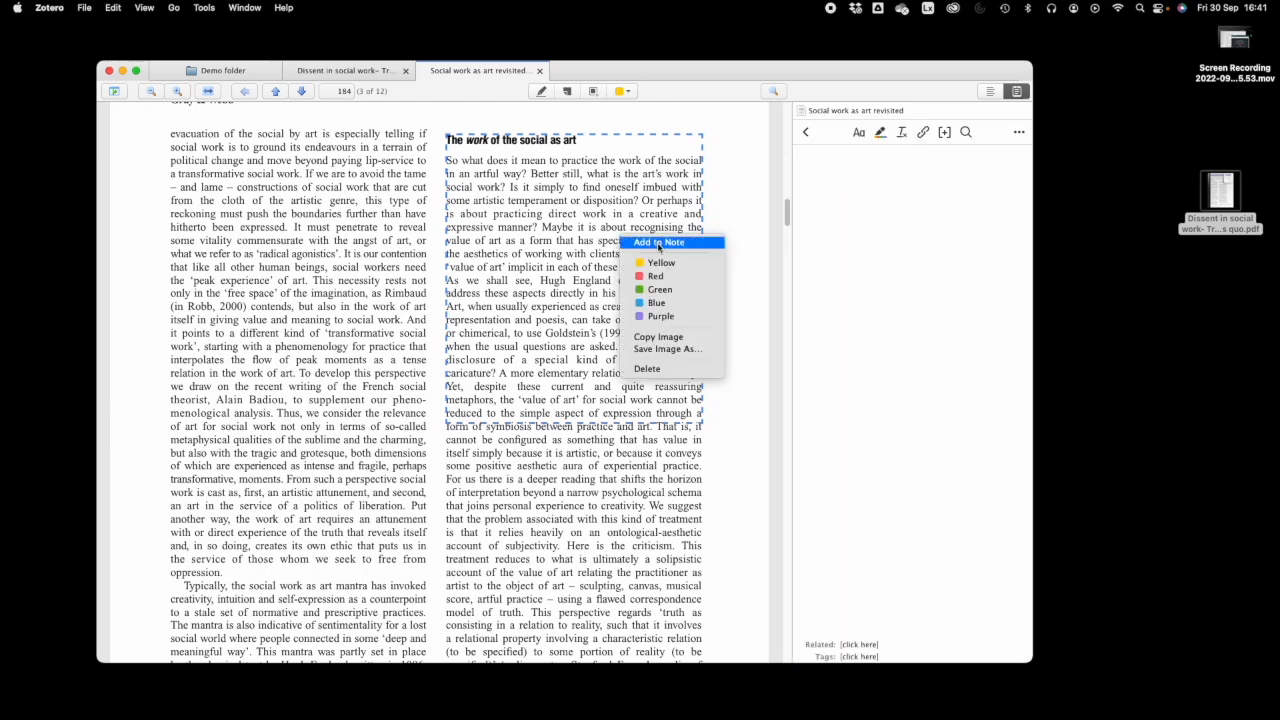
- Add the captured passage image and its (Gray and Webb, 2008, p. 184) citation to the note
left_click(658, 243)
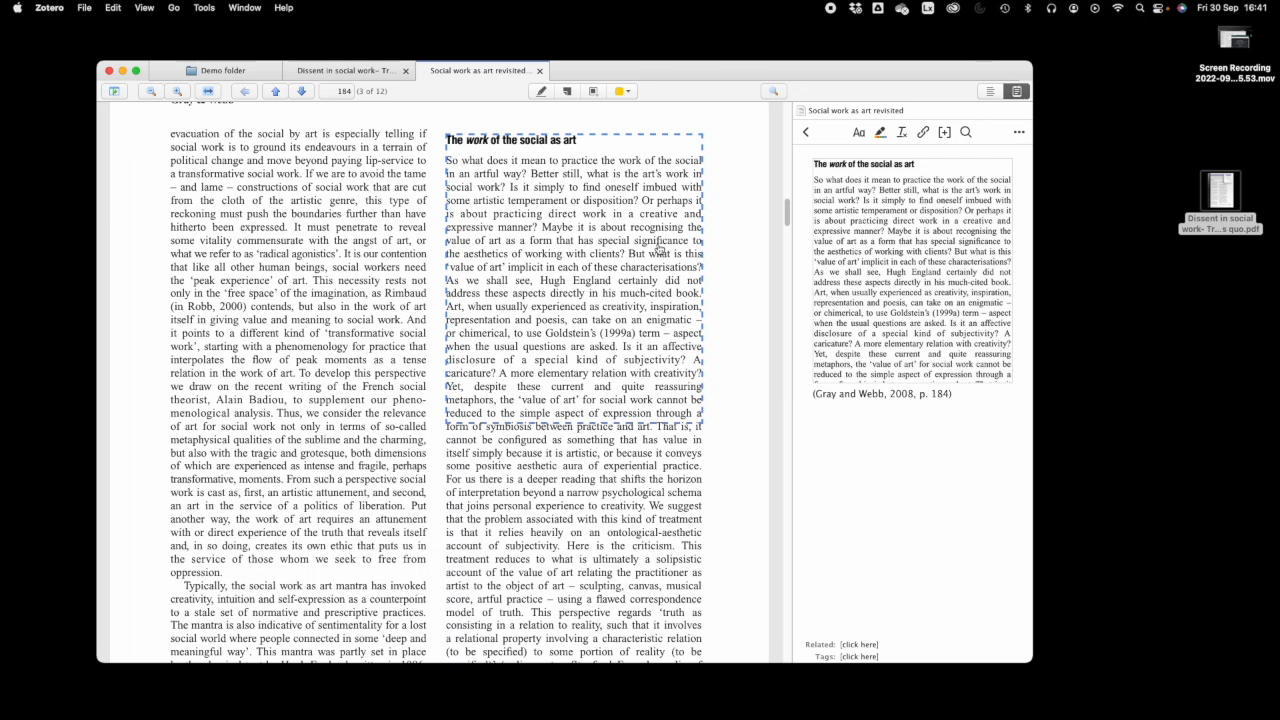
left_click(853, 438)
left_click(894, 396)
left_click(875, 274)
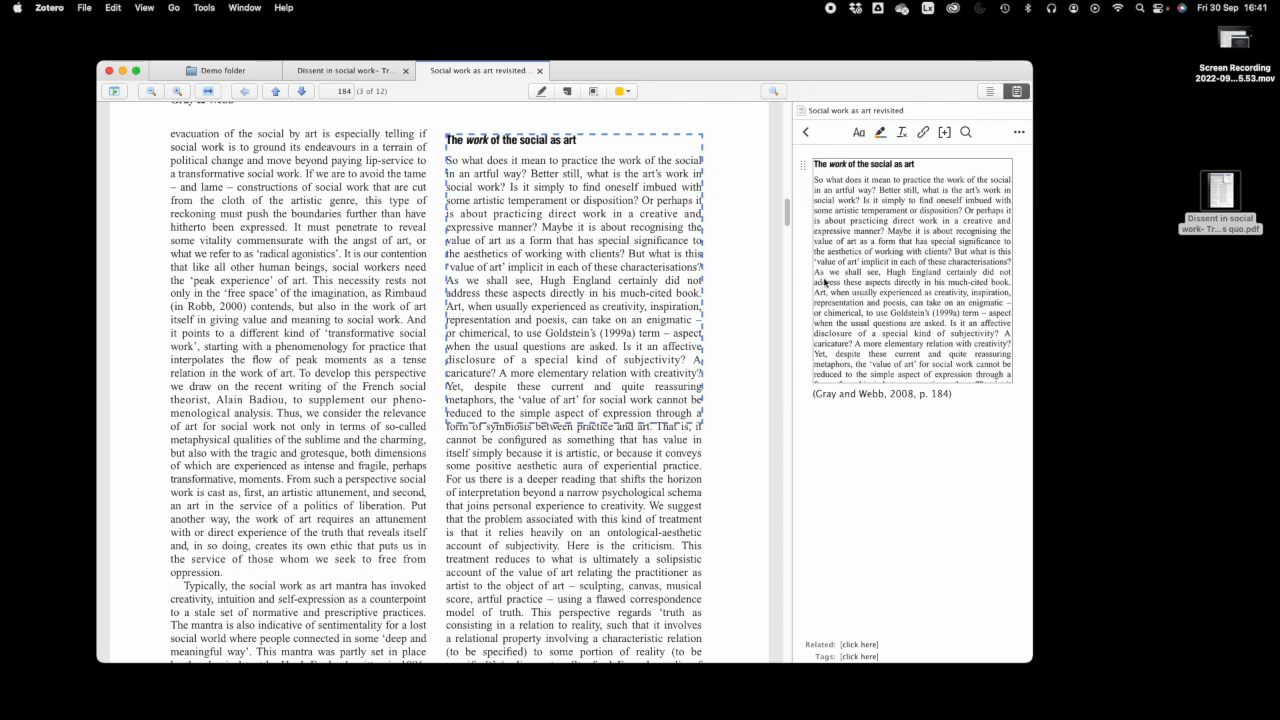
- Return to the Demo folder library and collapse the Social work as art revisited item
left_click(807, 133)
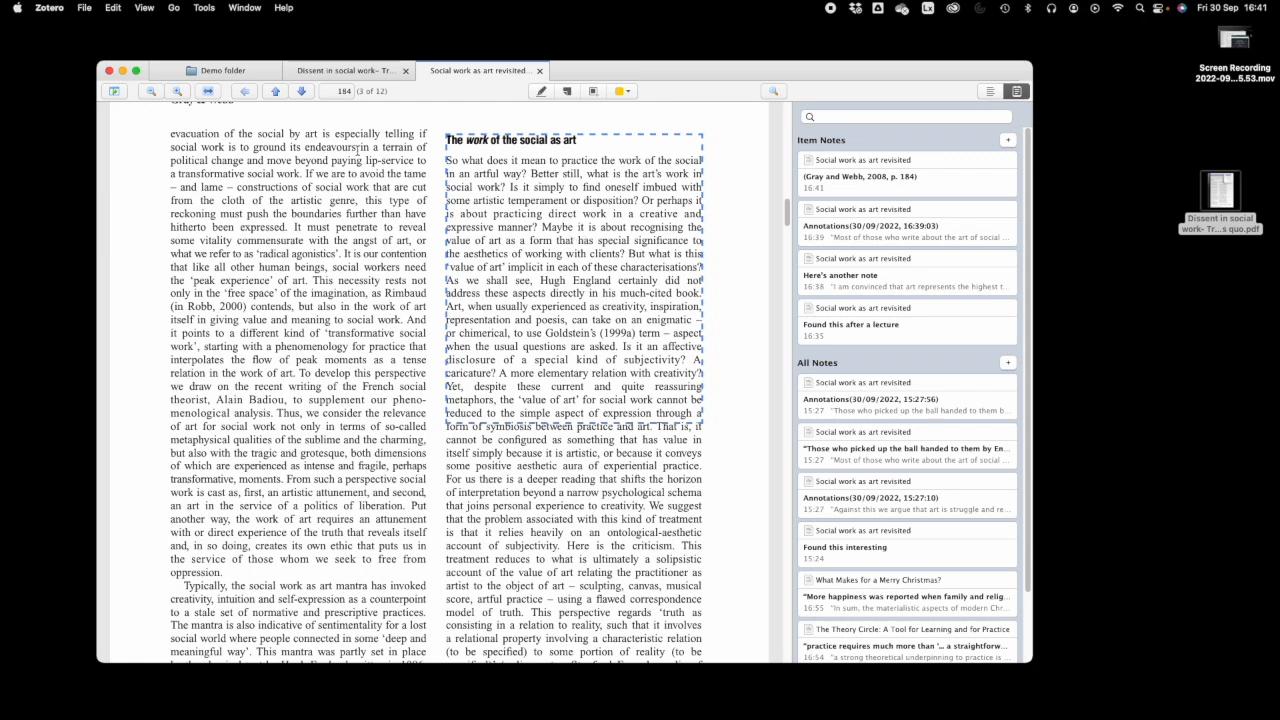
left_click(224, 72)
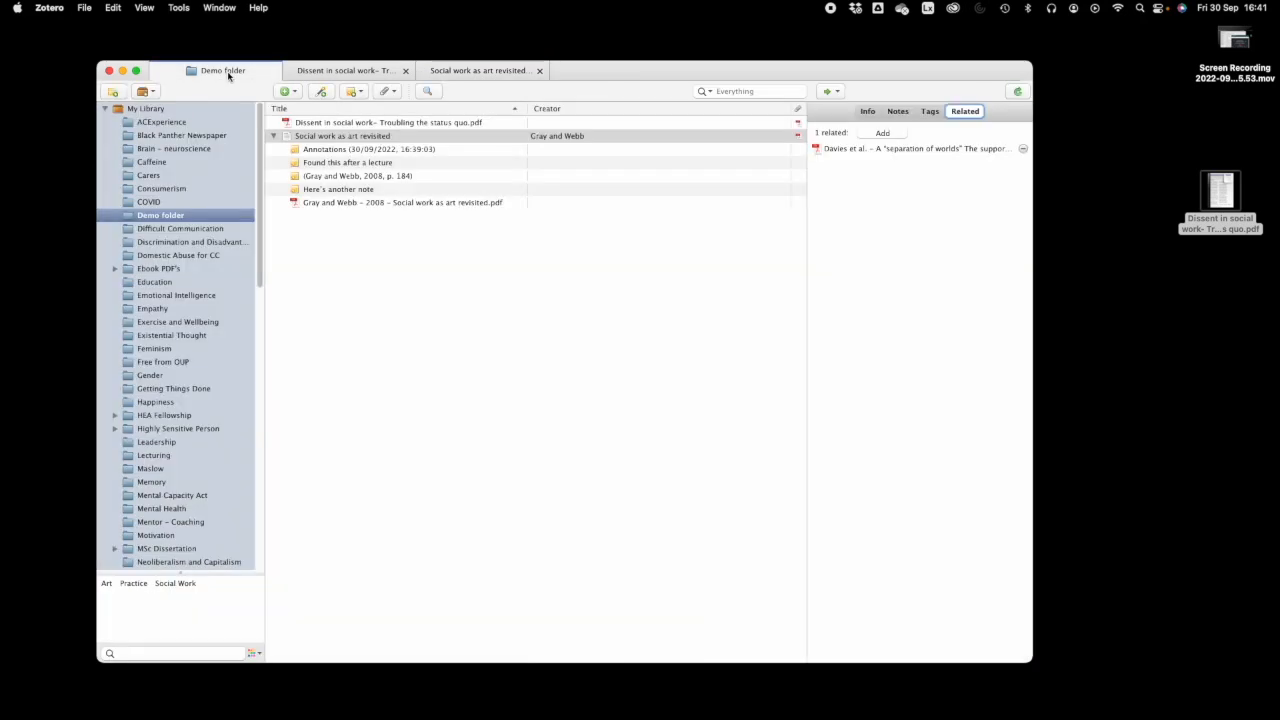
left_click(274, 137)
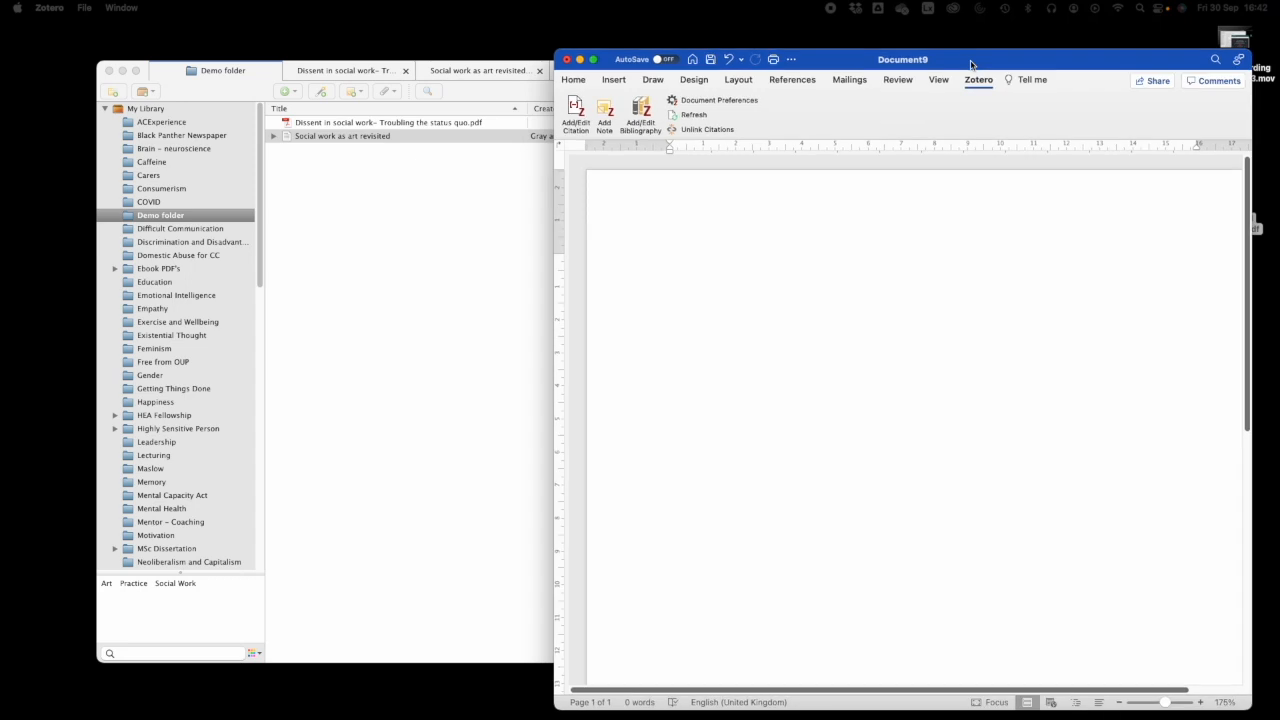
- Write 'This is my assignment', cite Gray and Webb 2008 from search 'social work as art', then type 'This is another bit'
type("This is my assignment")
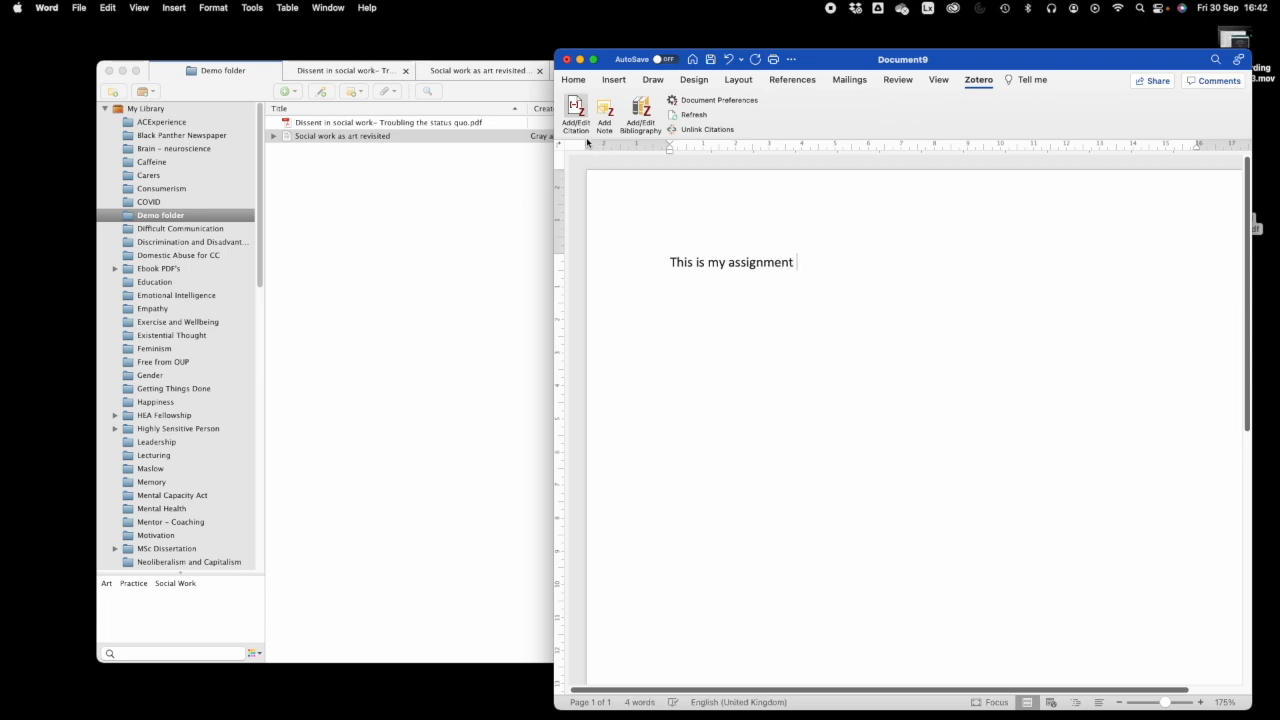
left_click(578, 106)
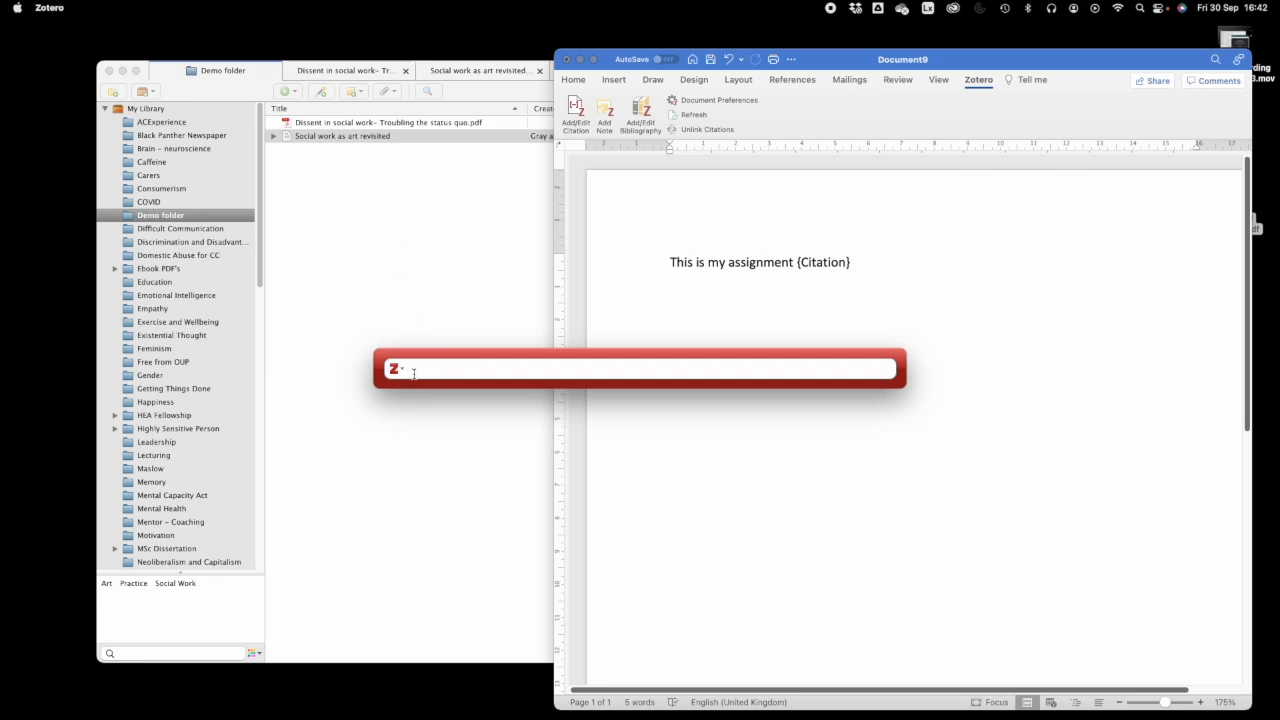
type("social wor")
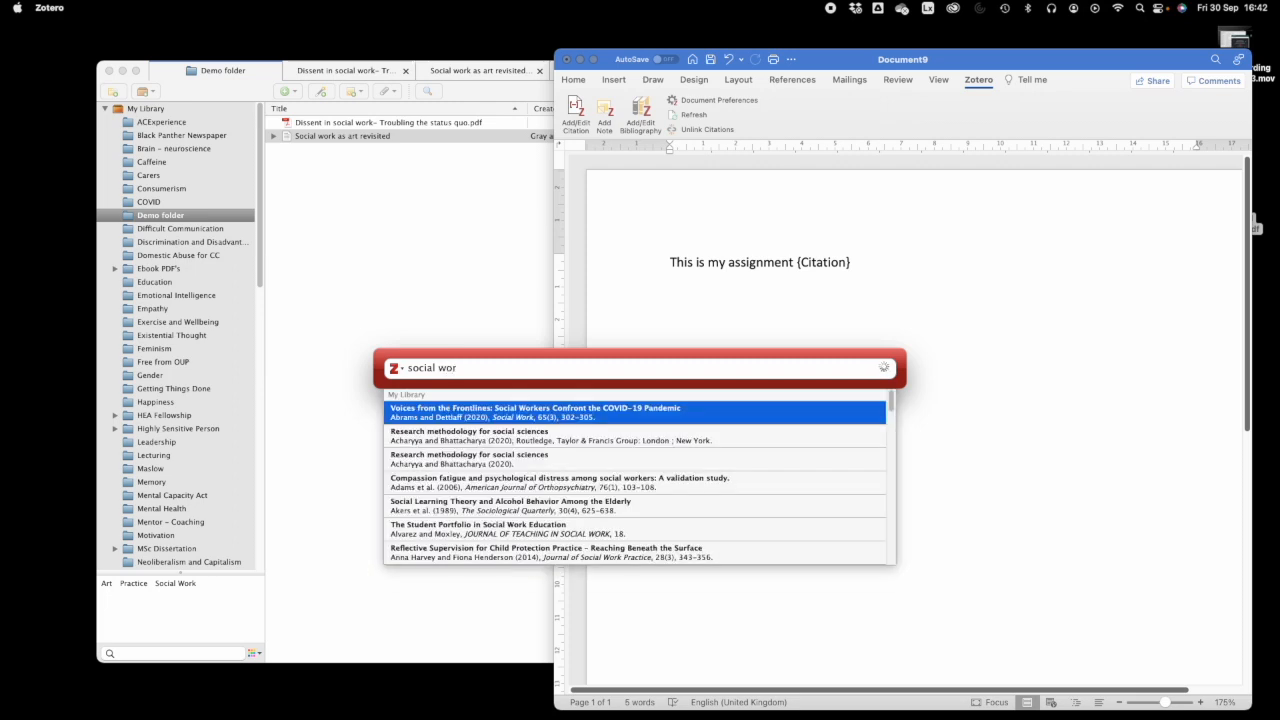
type("k as art")
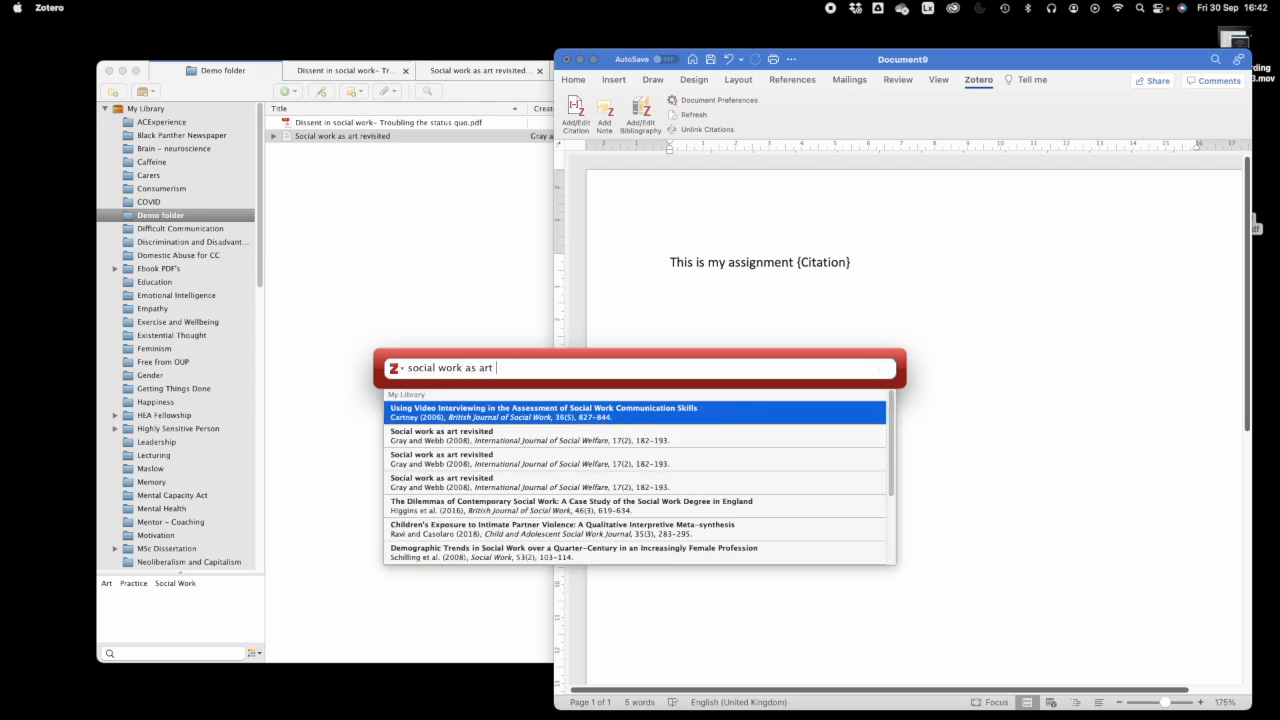
left_click(468, 441)
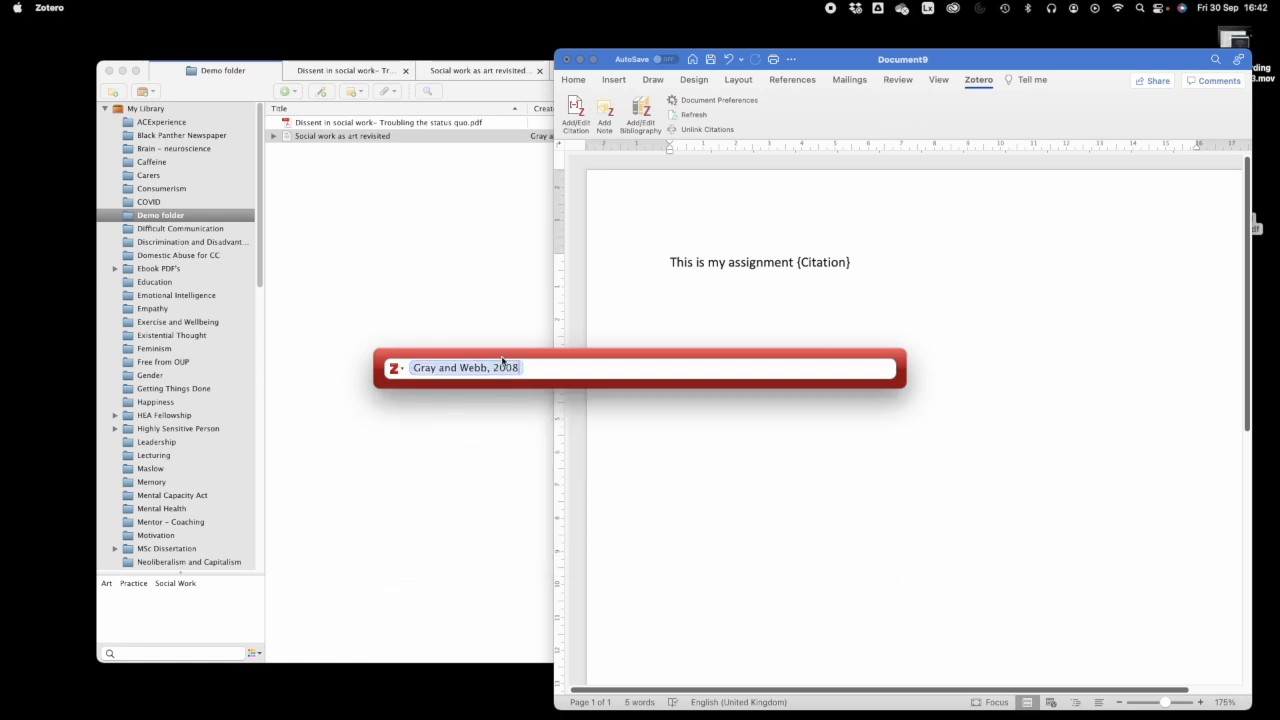
key("Return")
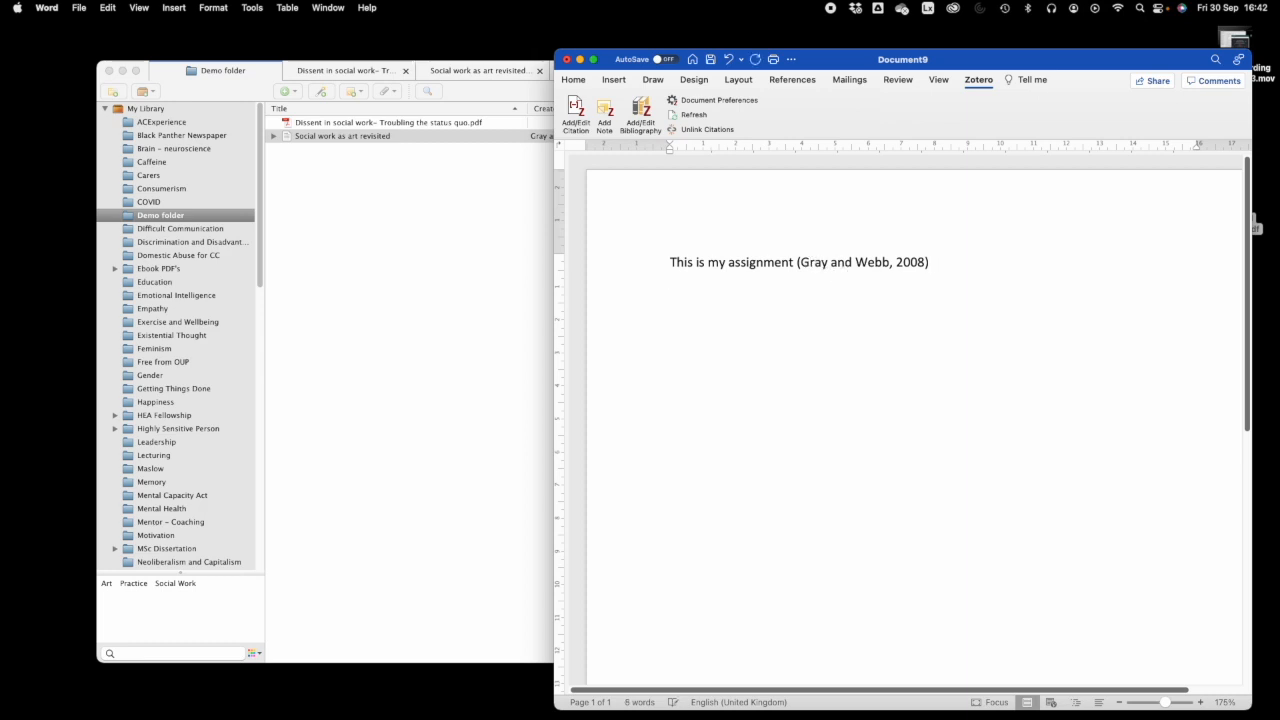
type("This is another bit")
- Start a citation after 'This is another bit' and clear the mistaken 'dissent in social w' search
left_click(574, 118)
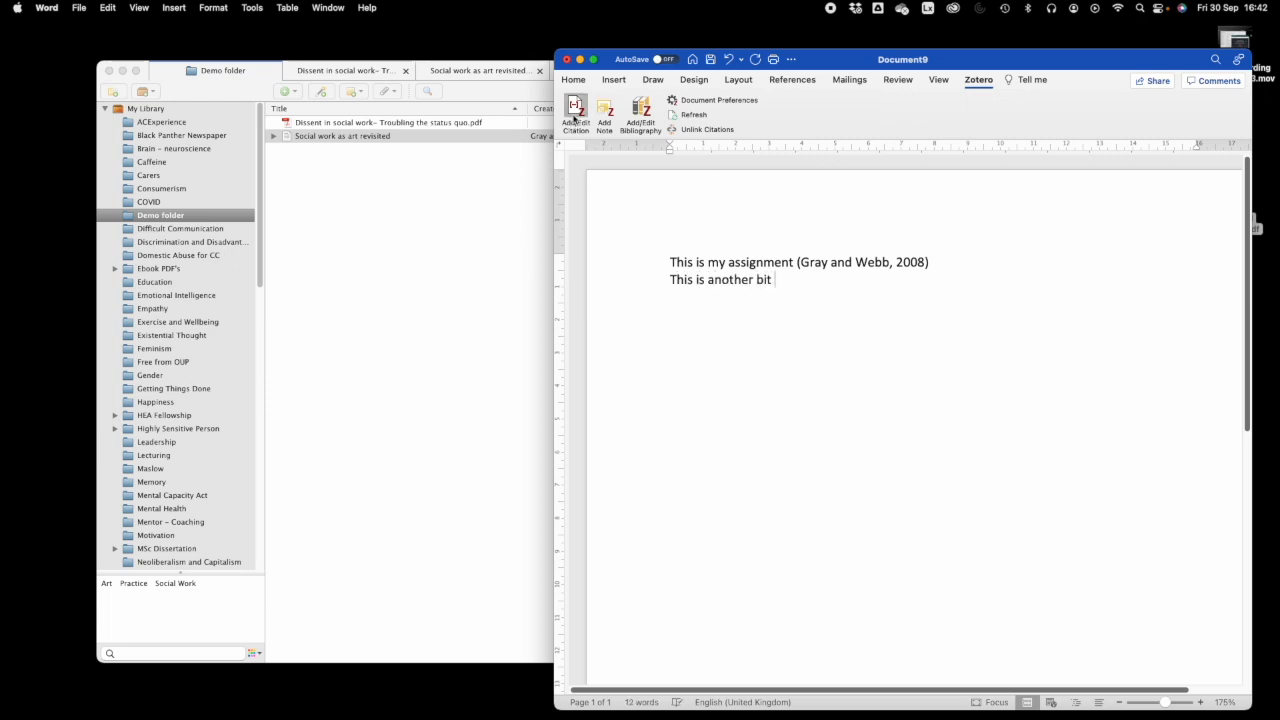
type("dissent in social work")
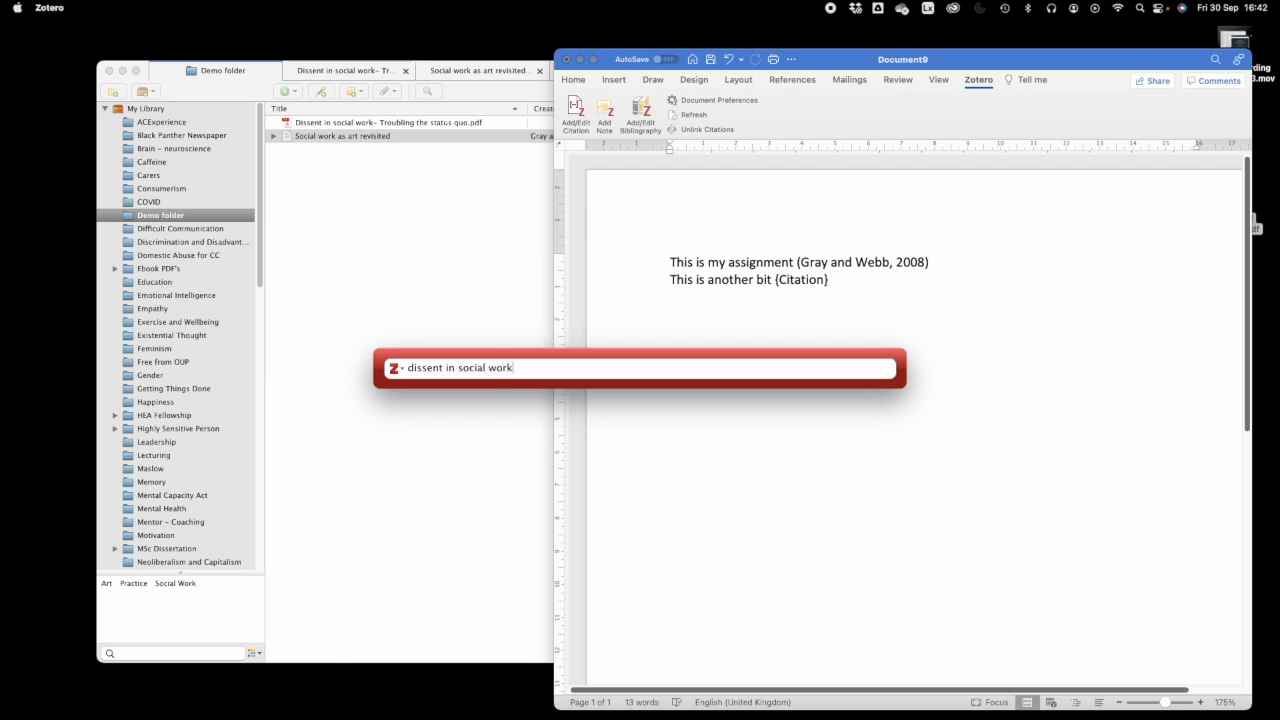
left_click_drag(515, 367, 408, 366)
key("BackSpace")
left_click(400, 369)
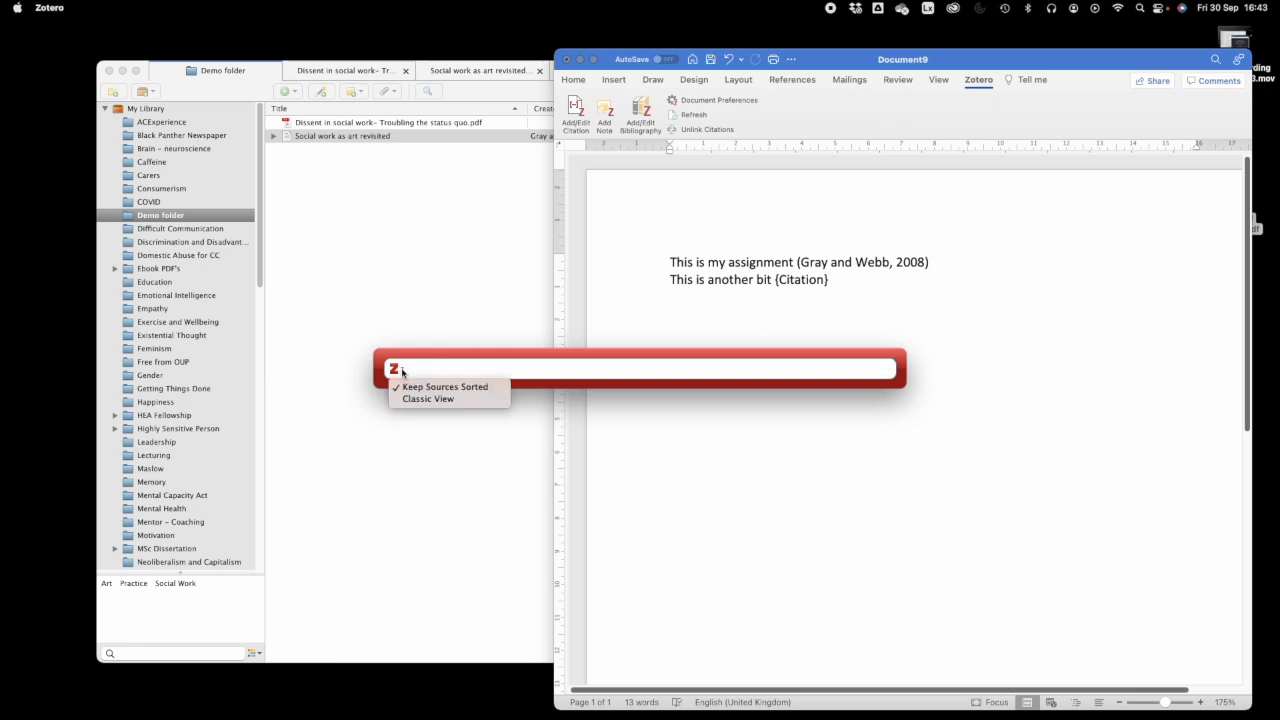
left_click(418, 367)
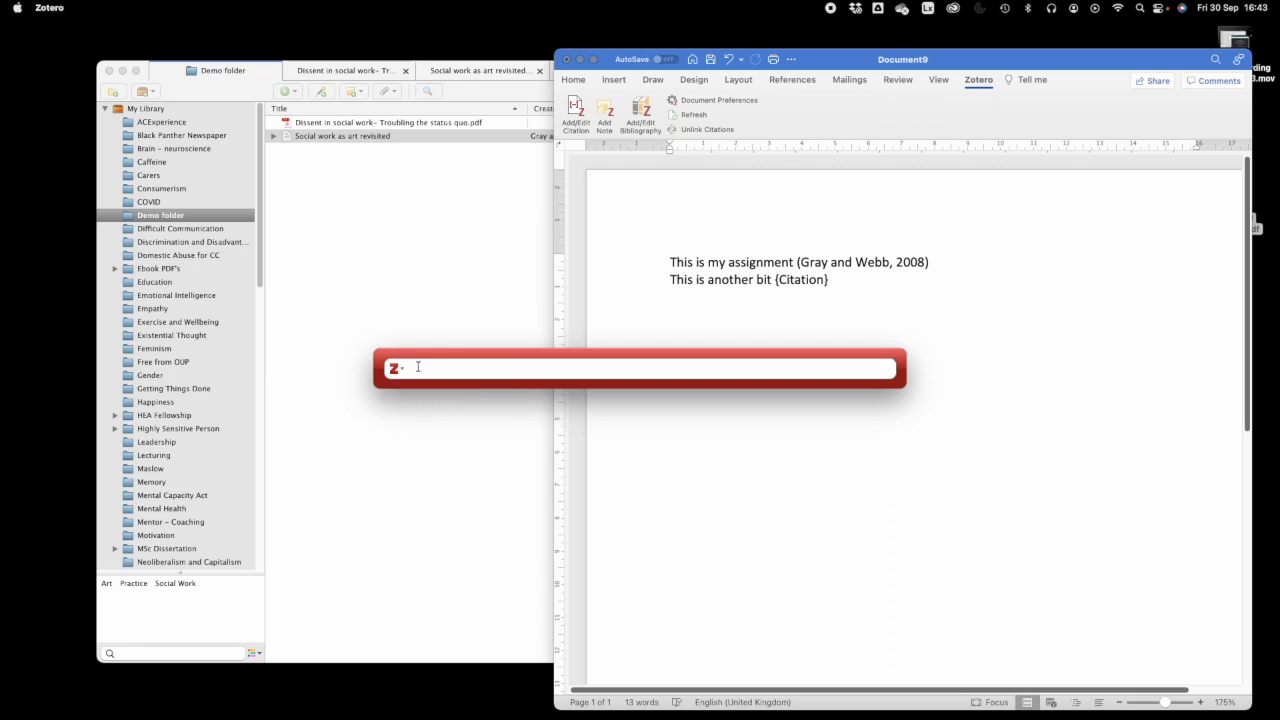
- Cite Blustein 2019 from a 'care' search, then insert the Zotero bibliography below
type("care")
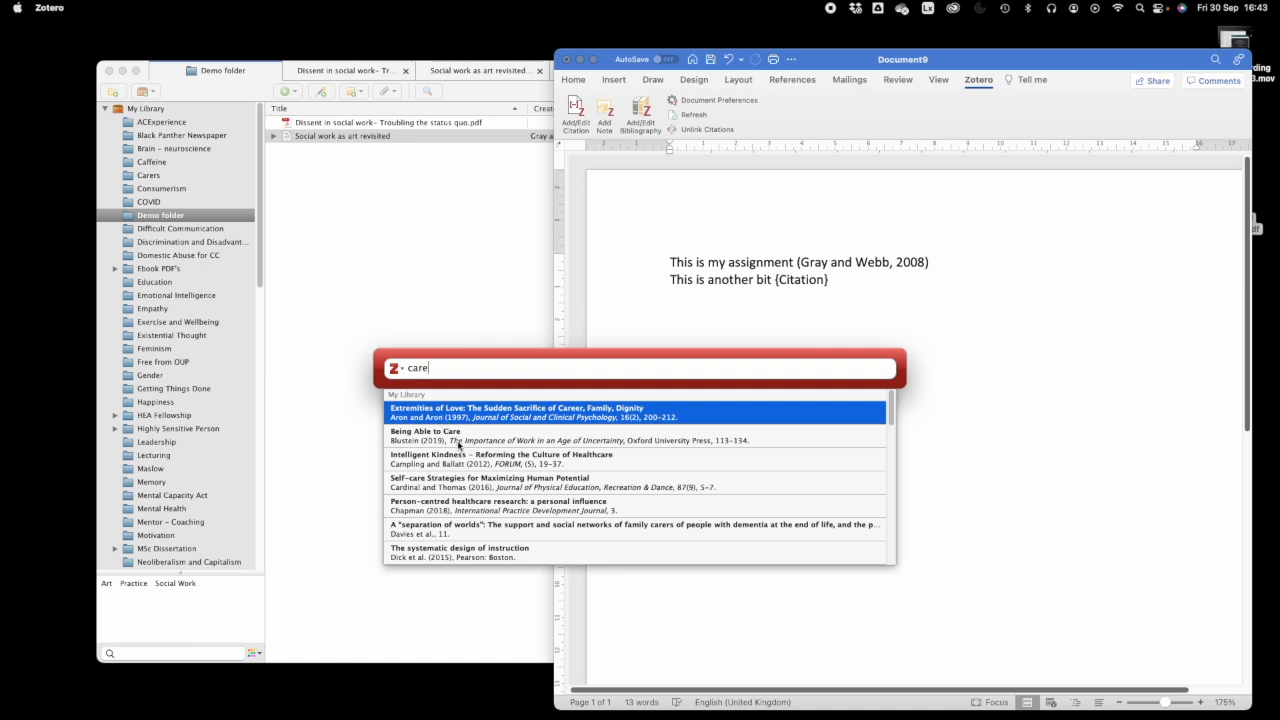
left_click(458, 441)
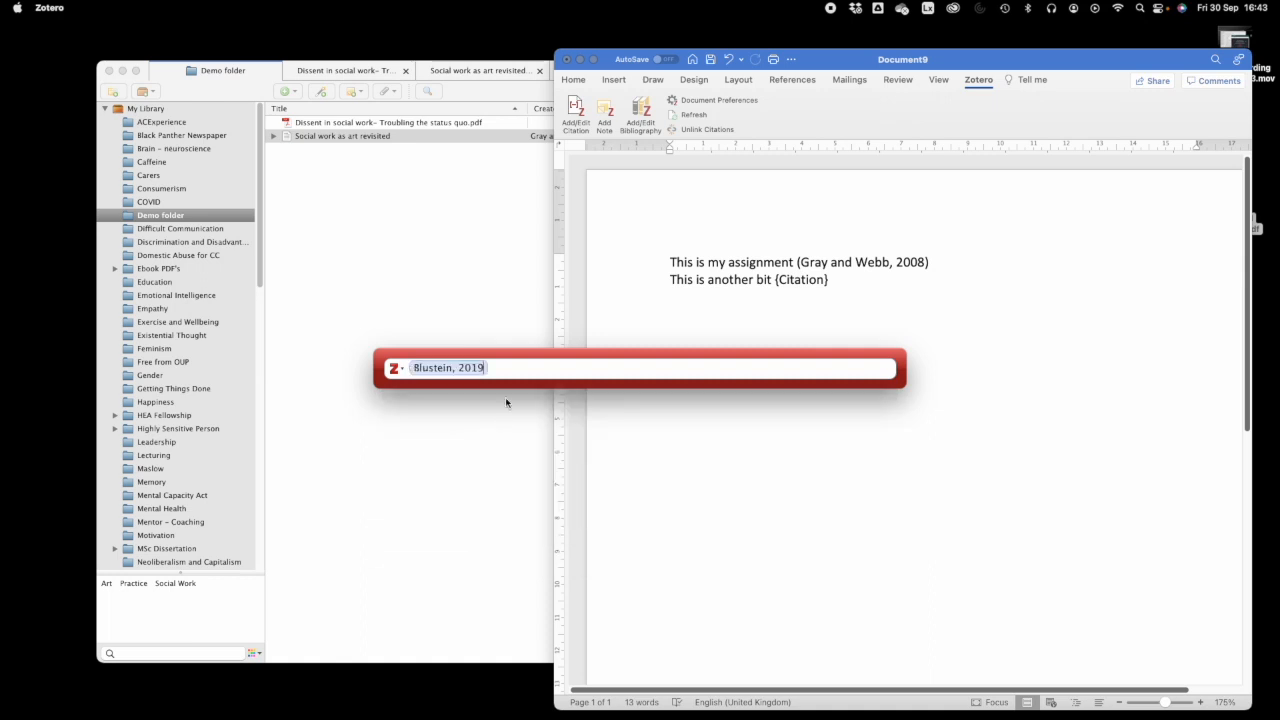
key("Return")
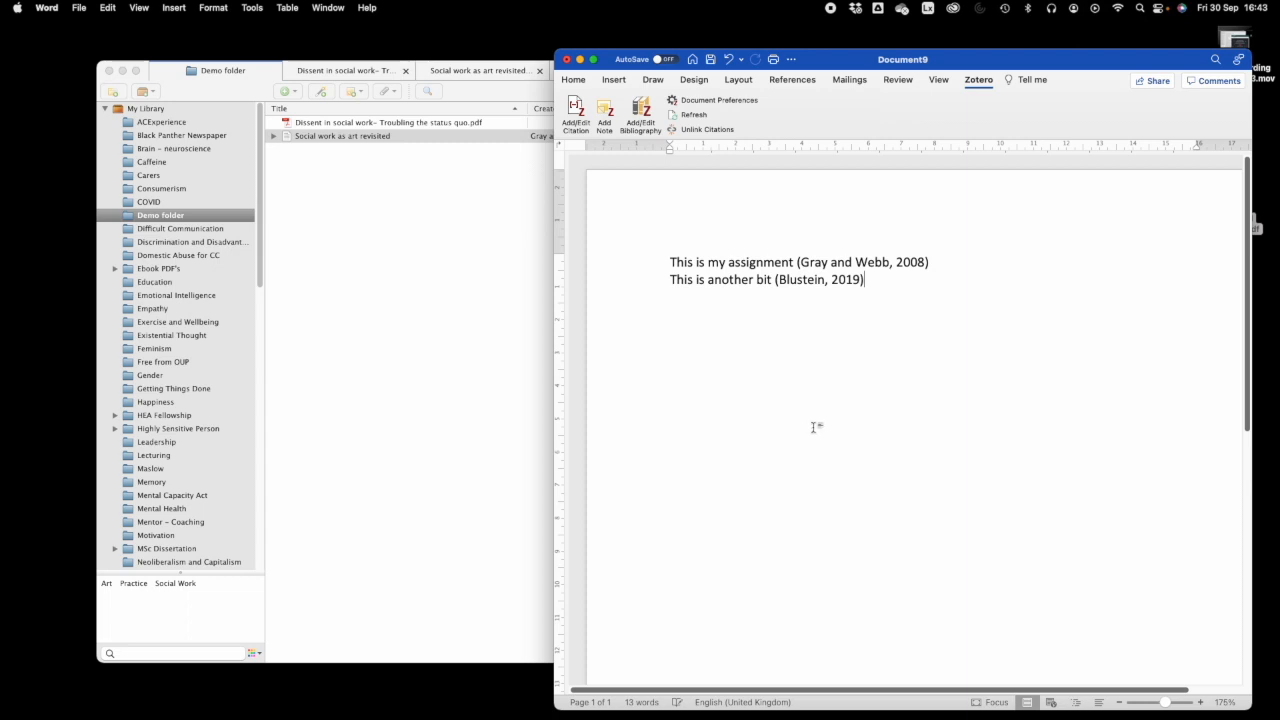
key("Return")
left_click(641, 115)
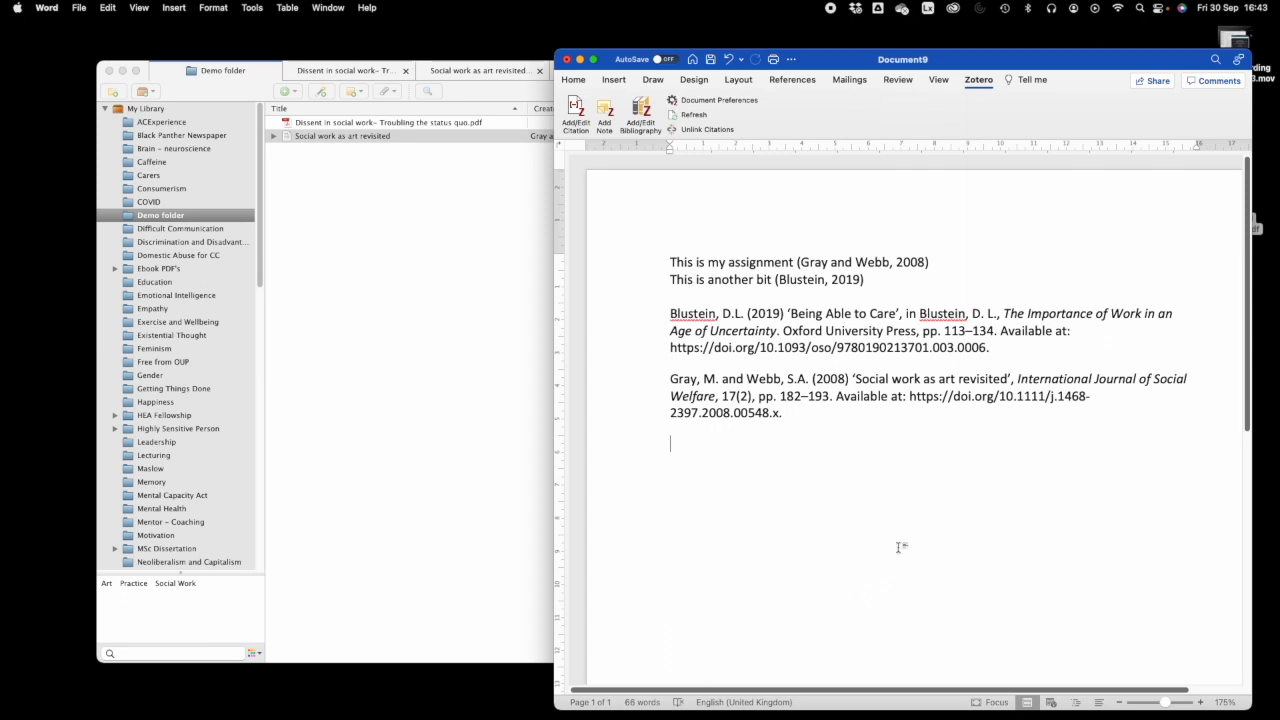
- Add 'And another bit' citing Nehlig 2004, found by searching 'coffee'
key("Return")
key("Return")
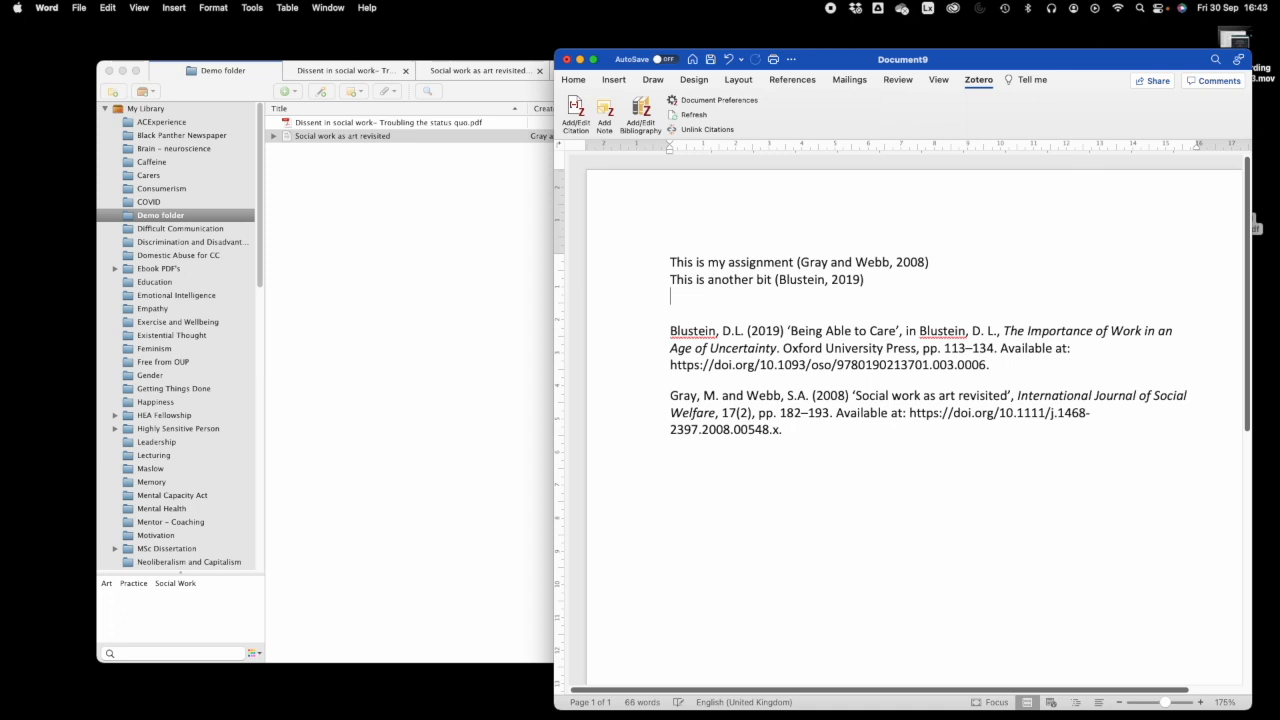
type("And another")
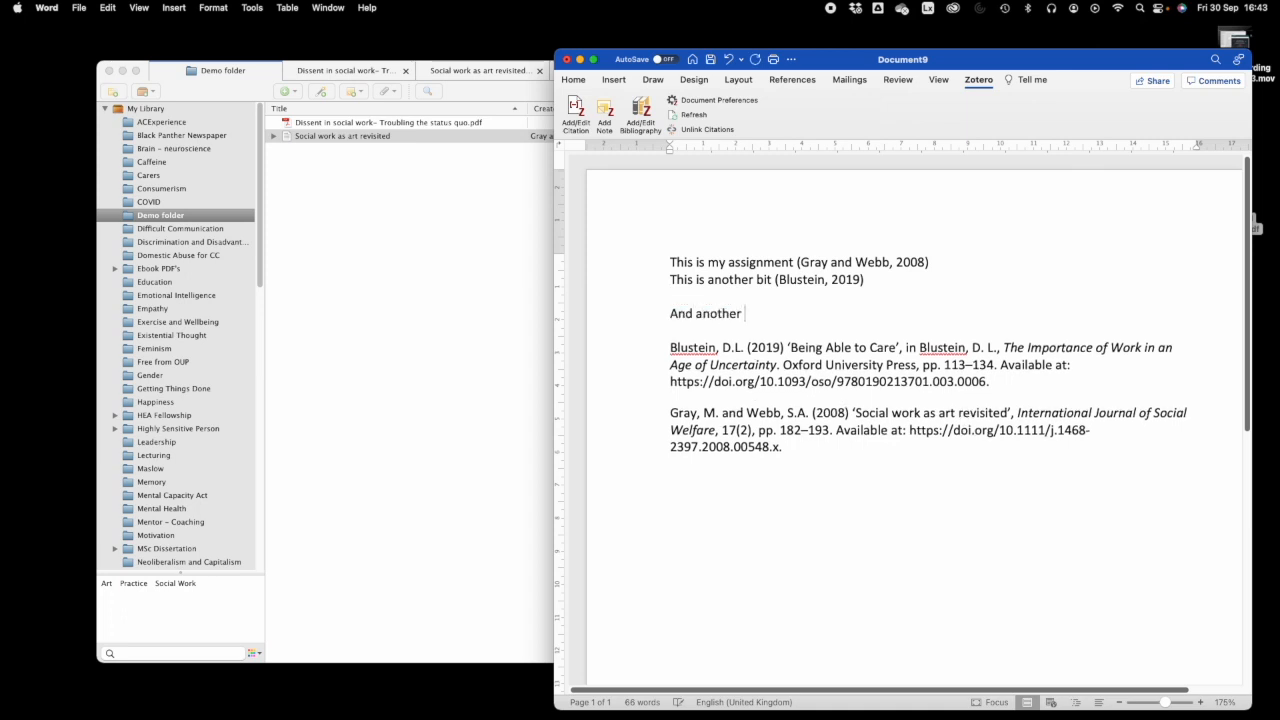
type(" bit")
left_click(575, 113)
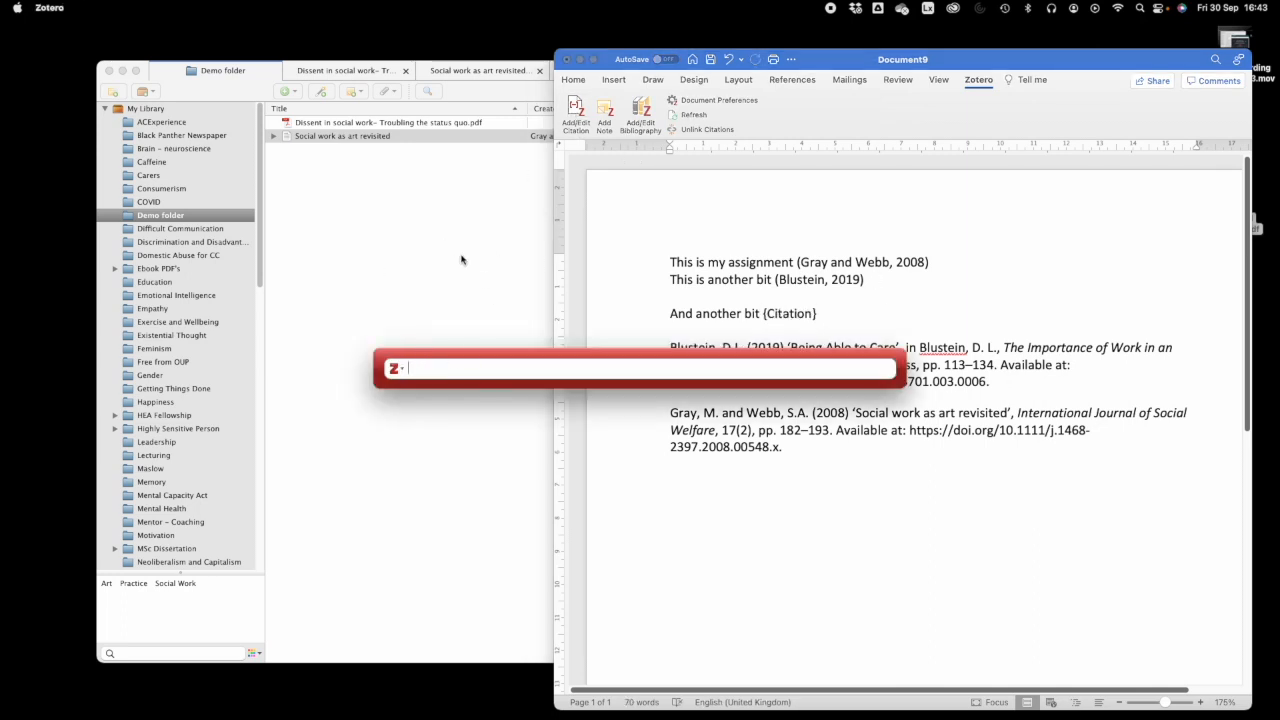
type("coffee")
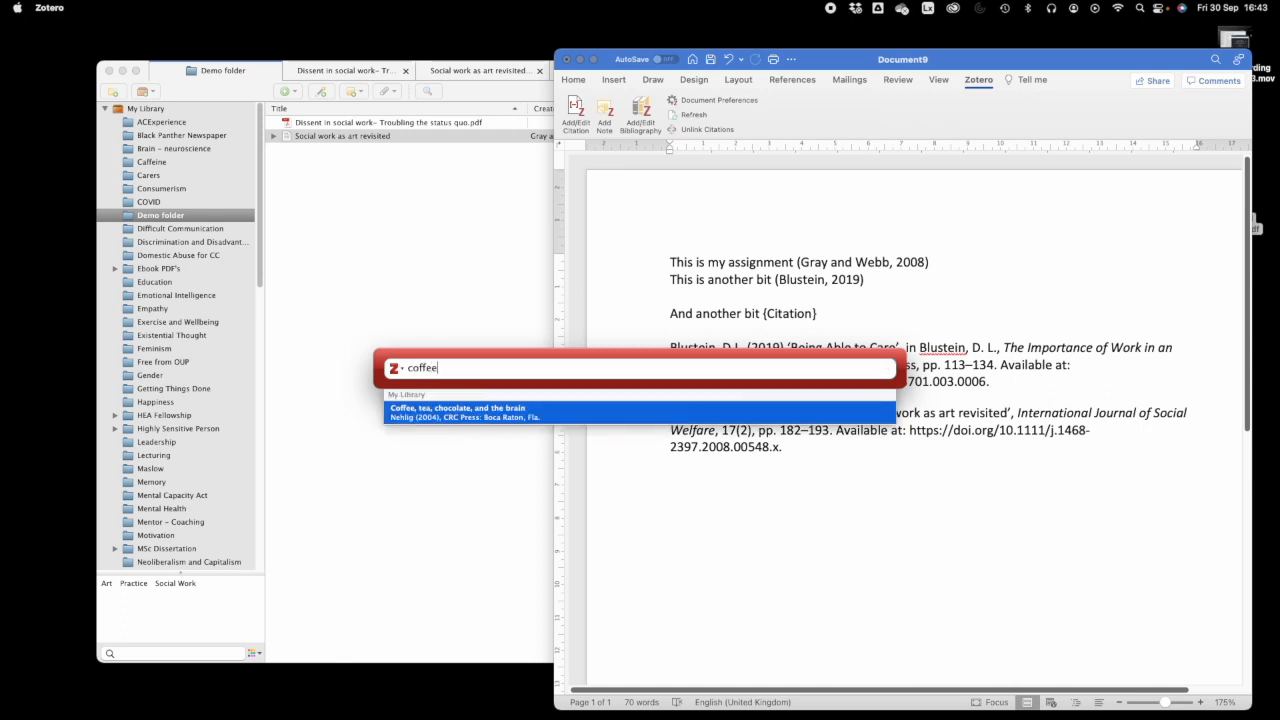
left_click(455, 415)
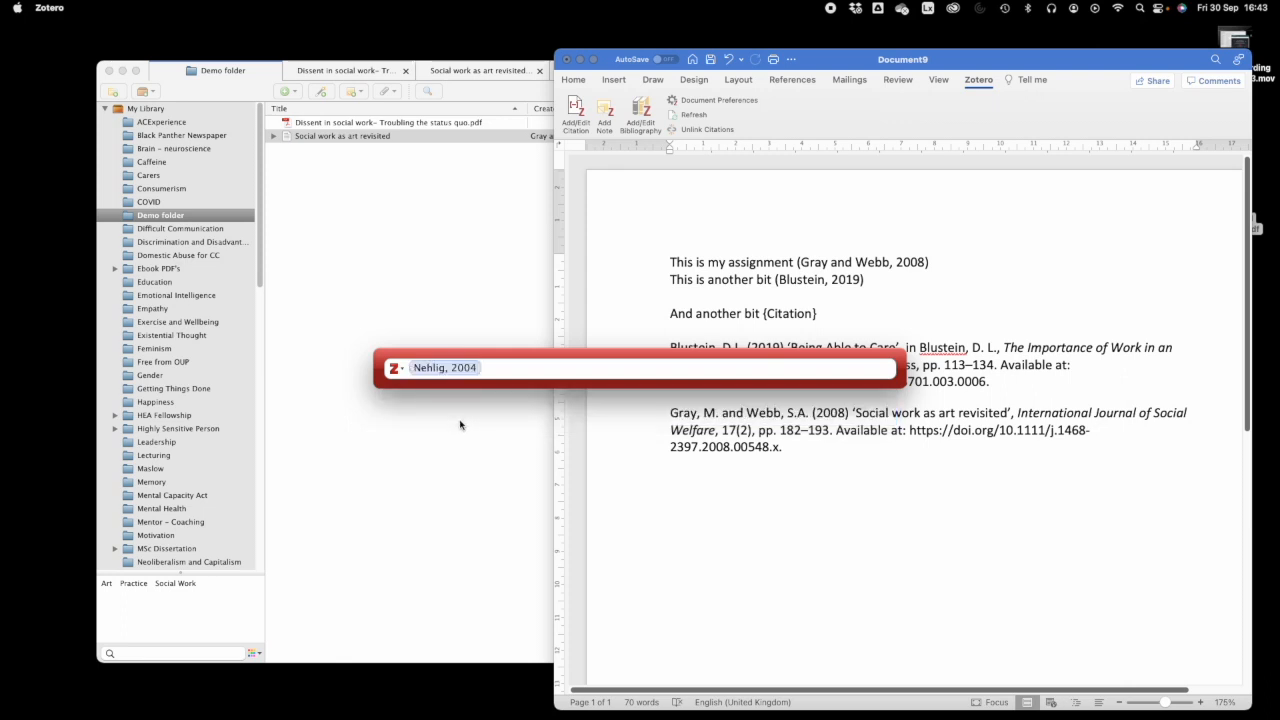
key("Return")
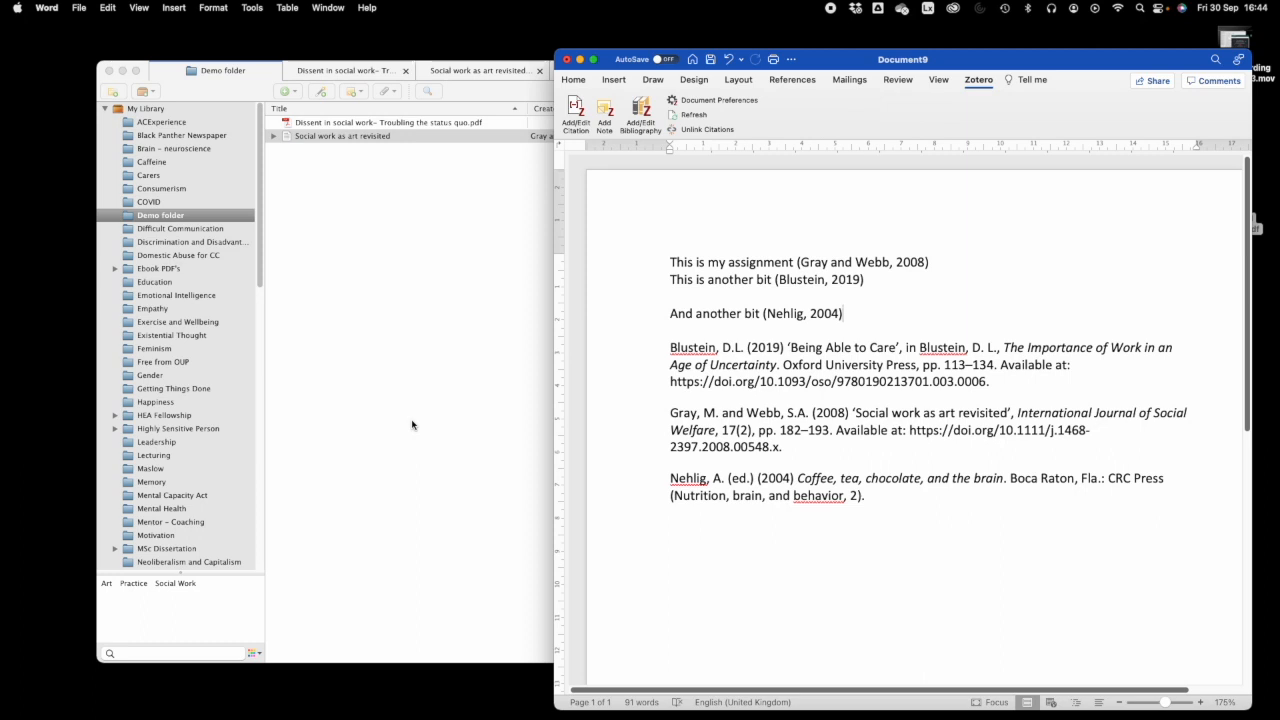
key("Return")
key("Return")
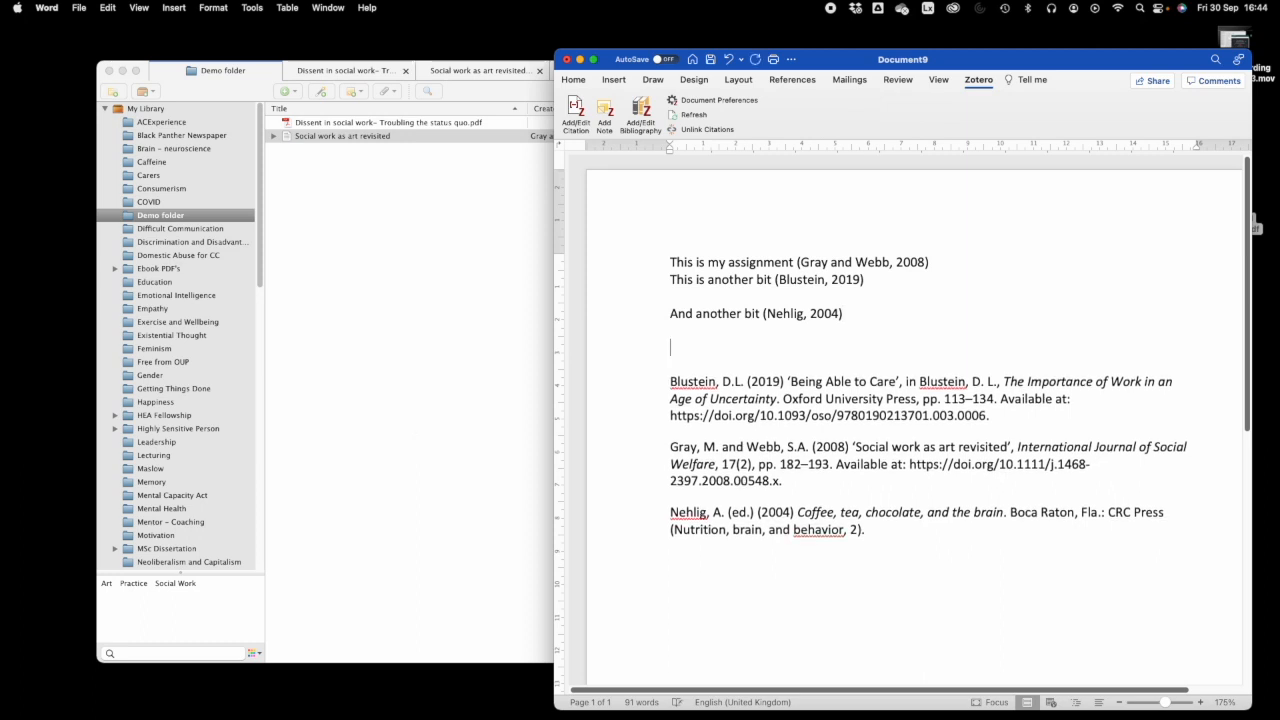
- Add 'Here it is' citing Abrams and Dettlaff 2020 from search 'social work', then move Word aside
type("Here it is")
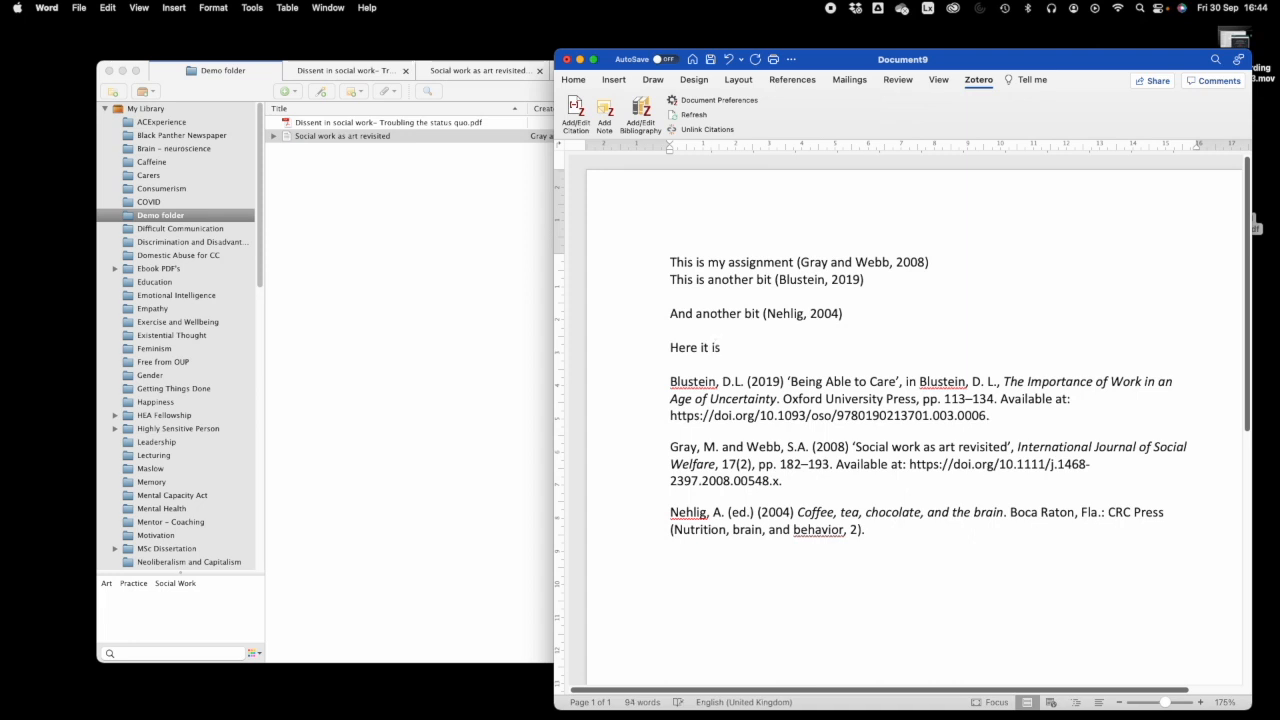
left_click(575, 112)
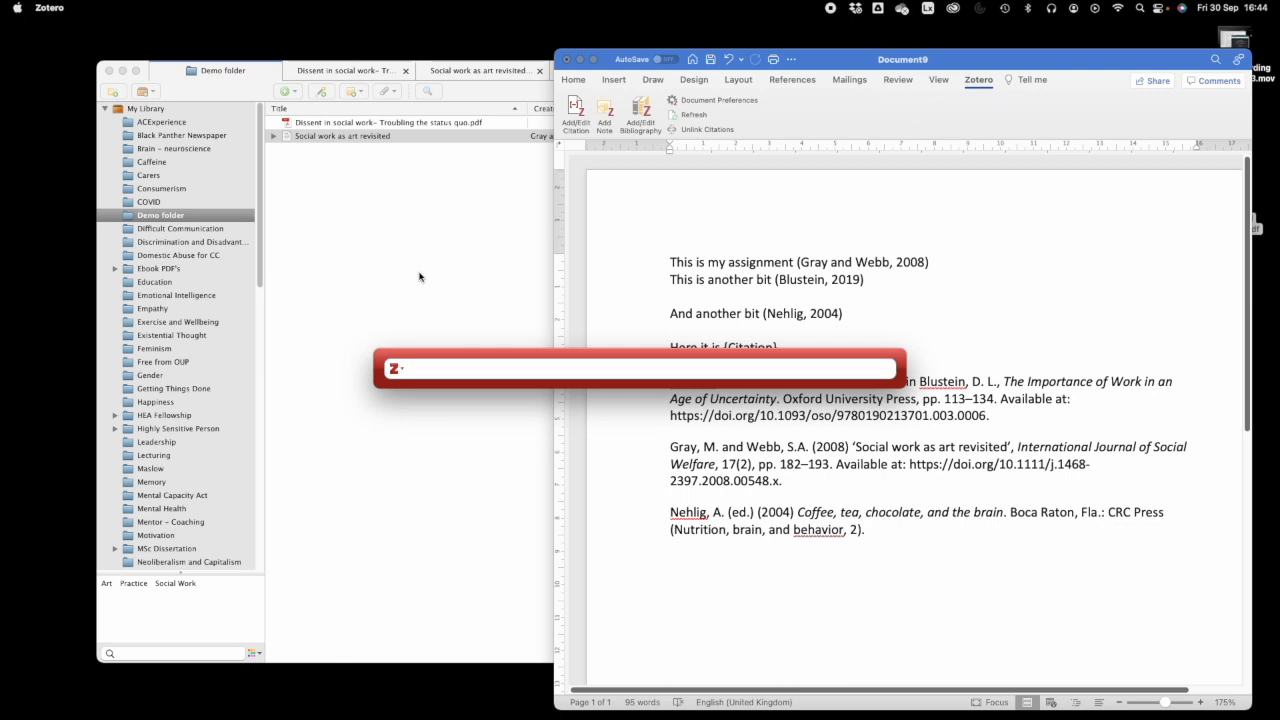
type("social work")
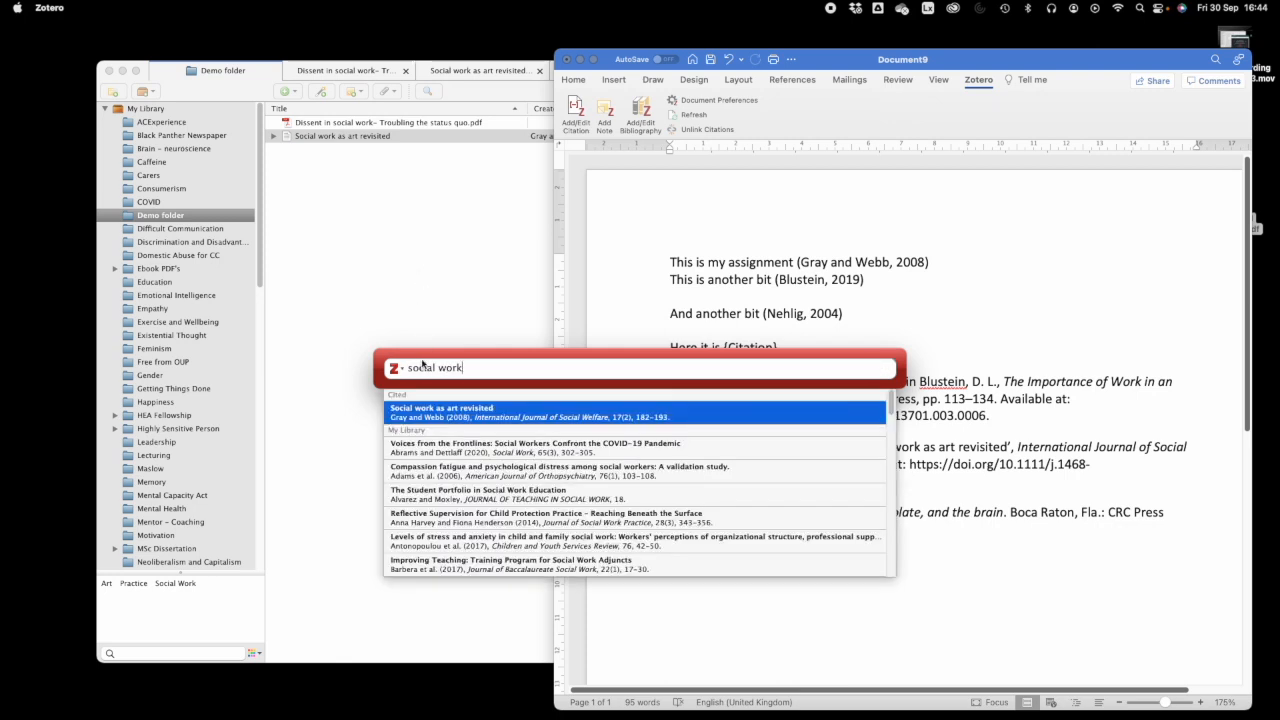
left_click(478, 455)
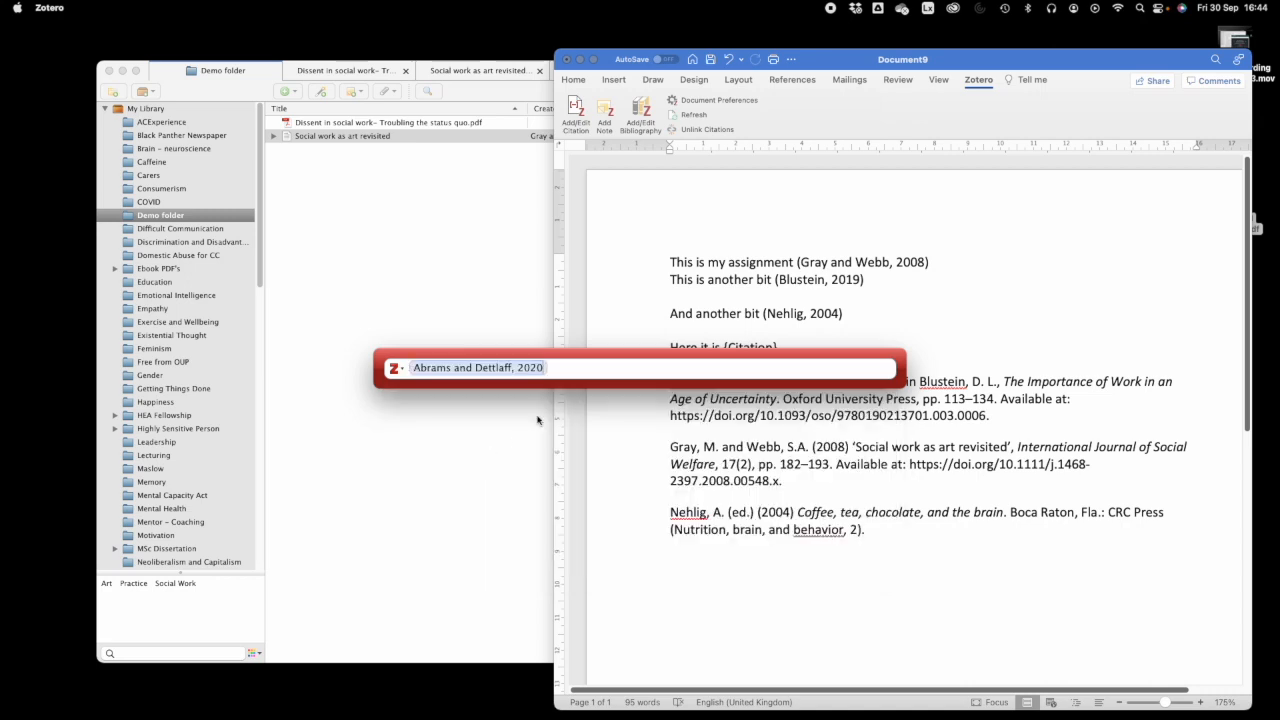
key("Return")
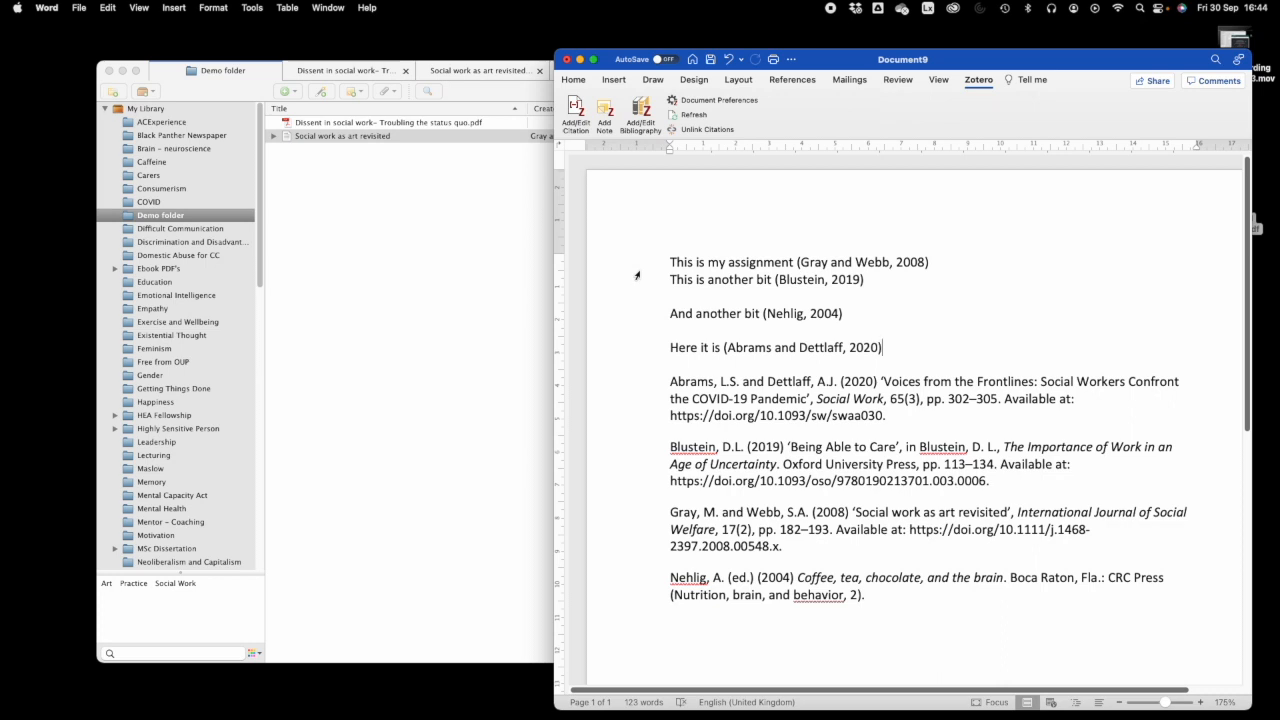
left_click_drag(848, 62, 1279, 80)
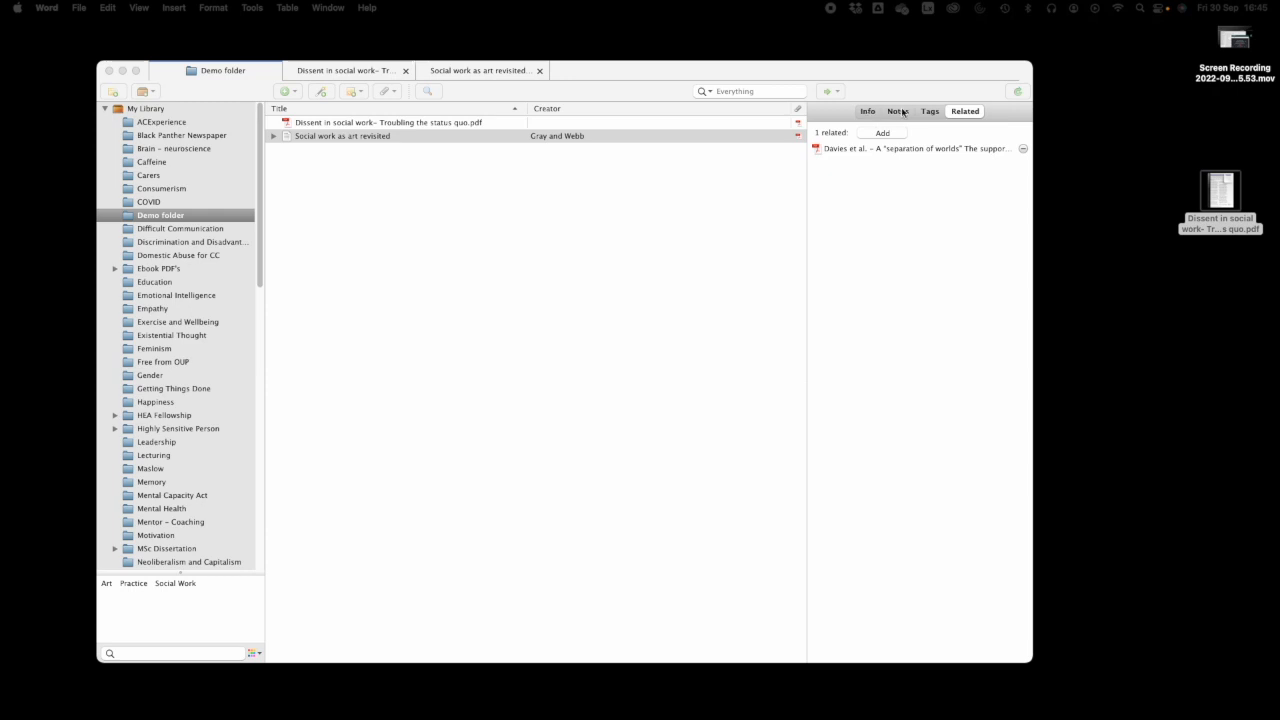
- Bring Zotero forward and return to the 'Social work as art revisited' PDF tab
left_click(969, 114)
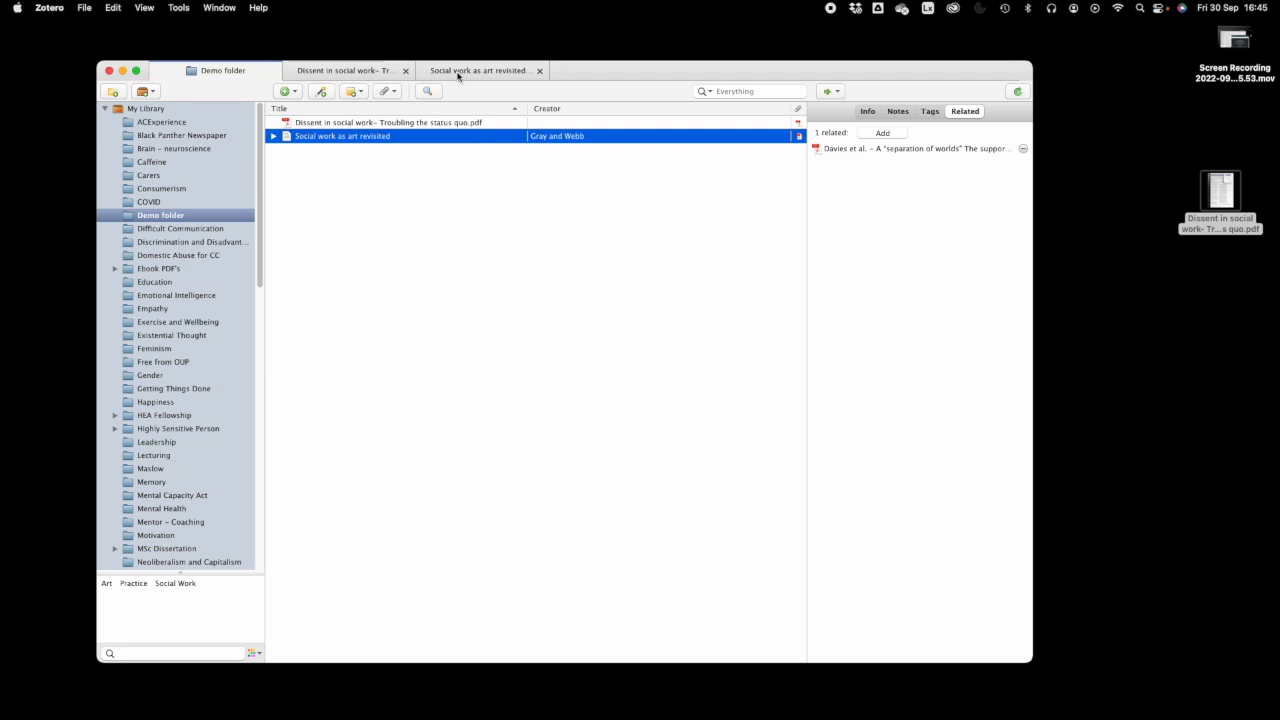
left_click(475, 71)
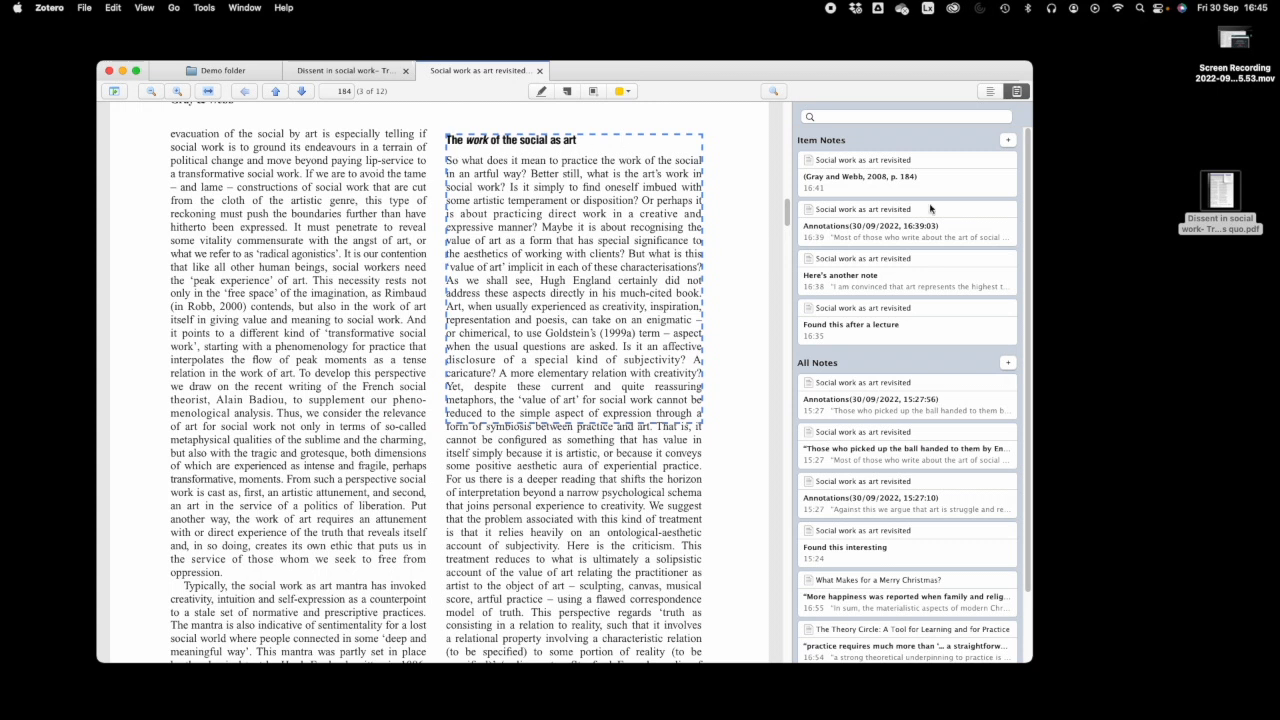
left_click(1008, 142)
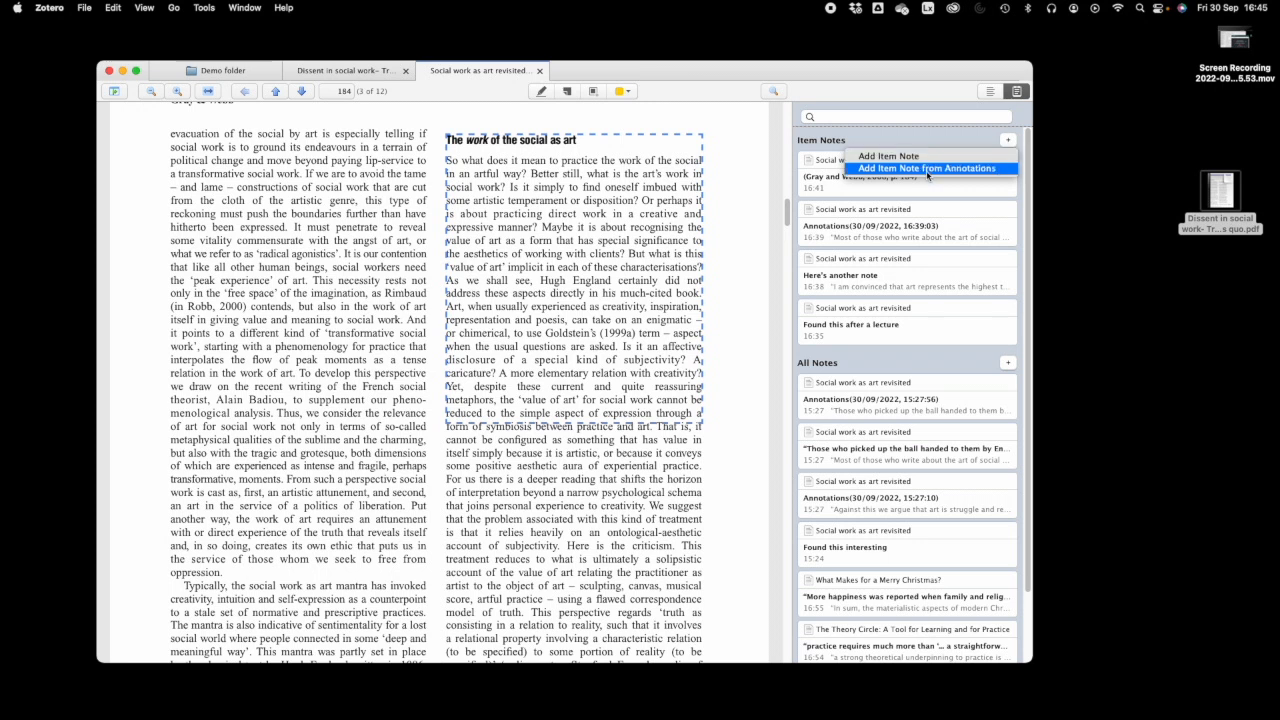
left_click(952, 140)
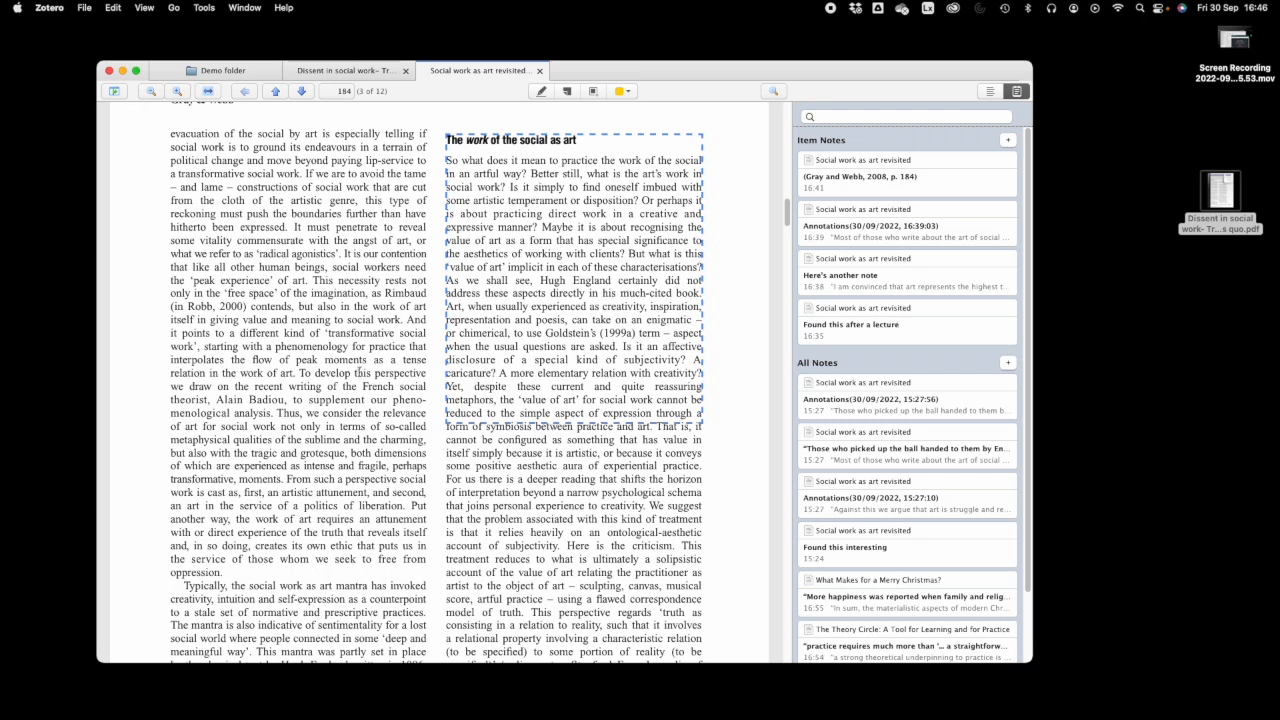
mouse_move(536, 710)
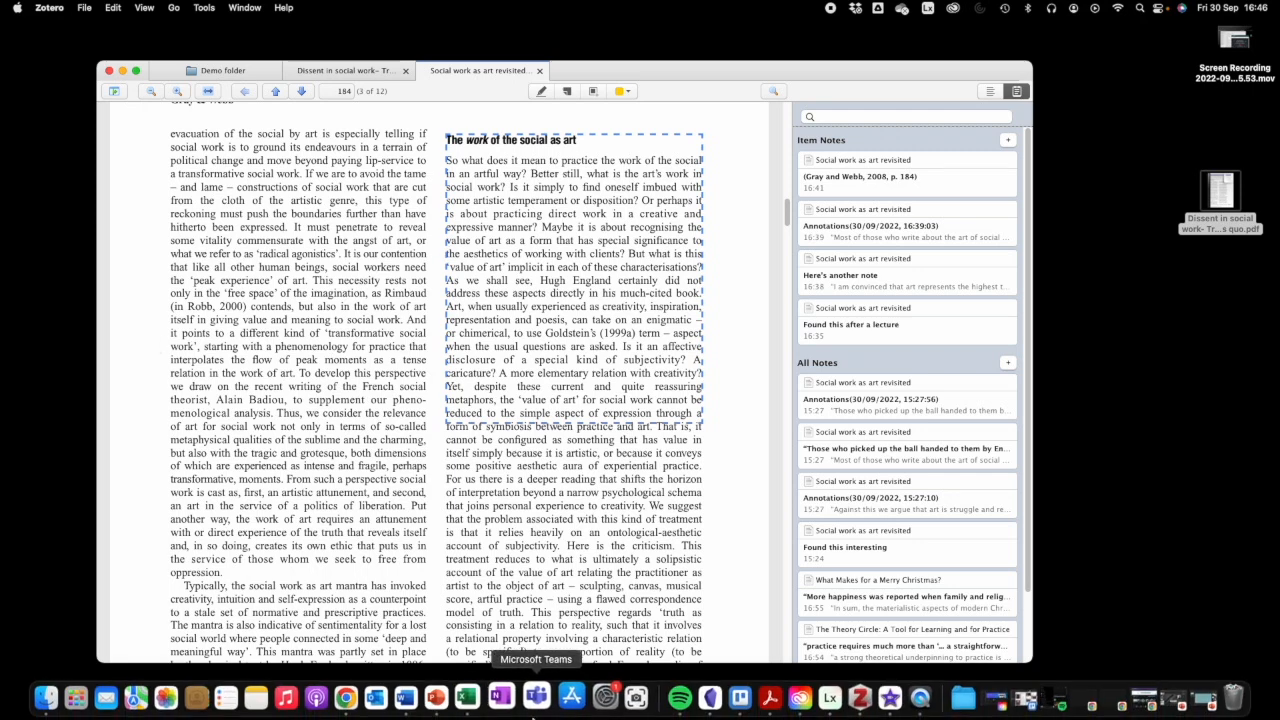
left_click(367, 702)
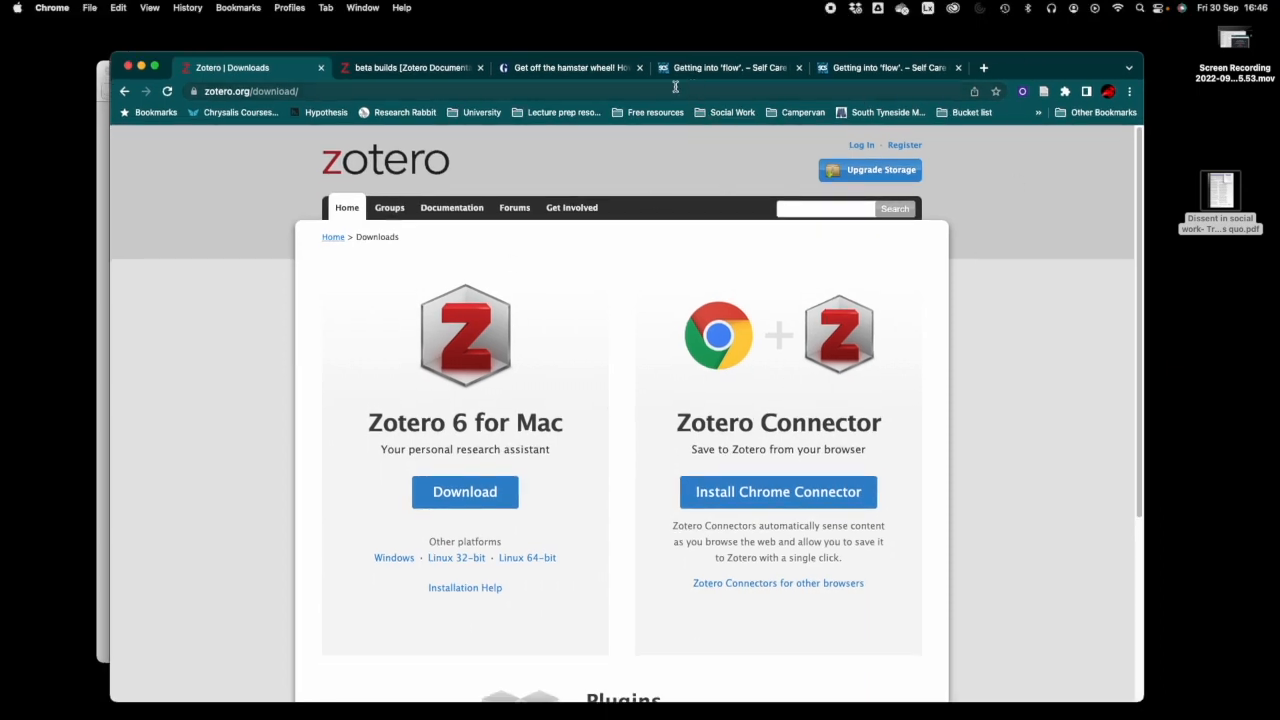
- Bring the Guardian 'Get off the hamster wheel!' tab to the front and shift Chrome slightly right
left_click(578, 70)
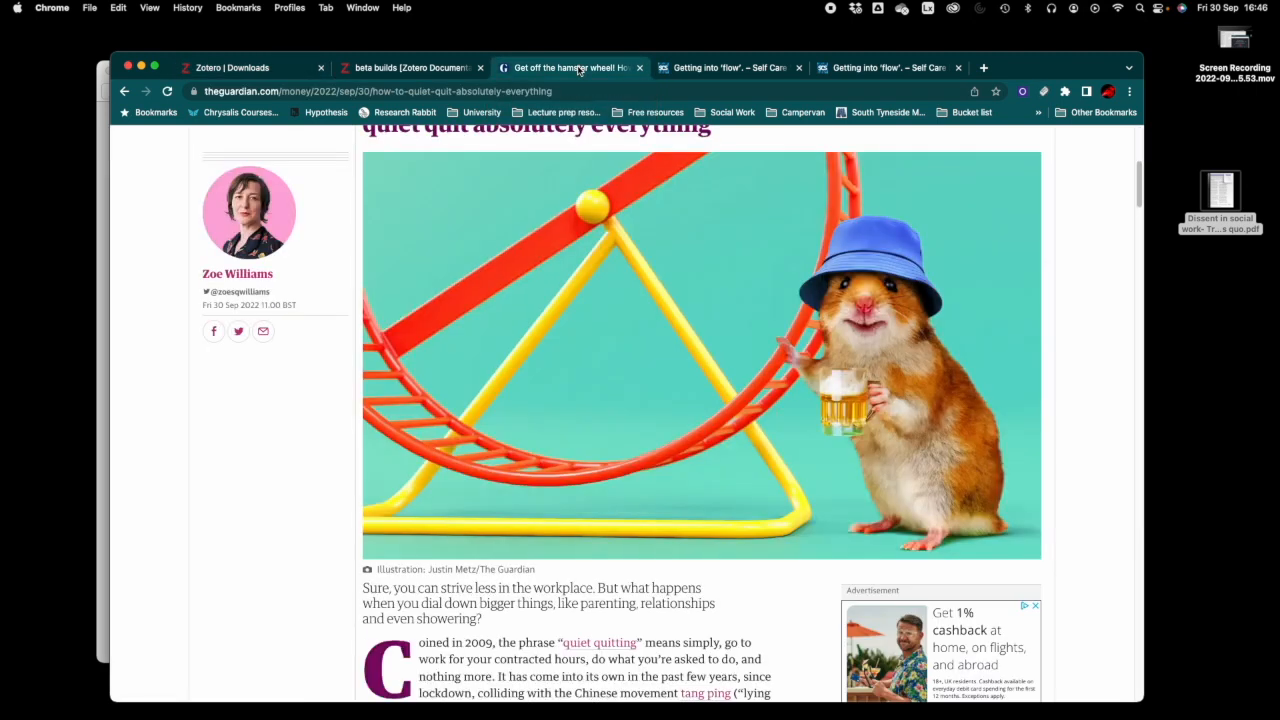
scroll(740, 294, "up", 5)
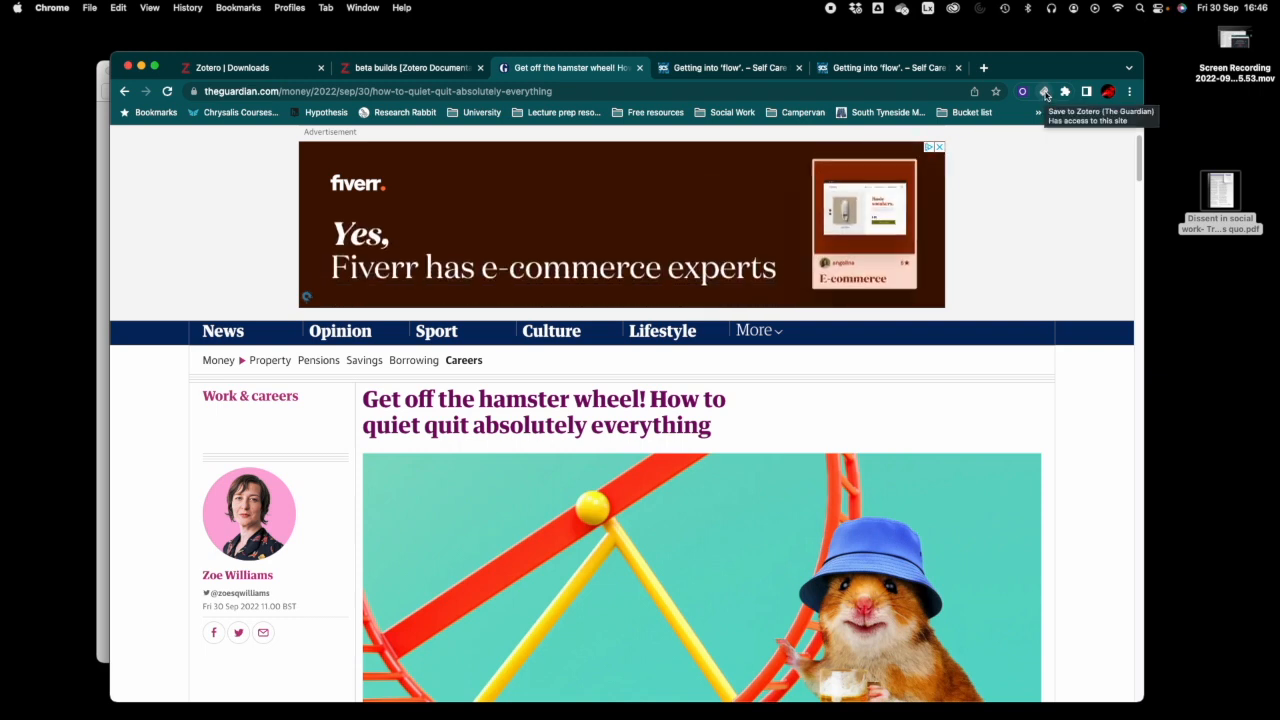
left_click(254, 71)
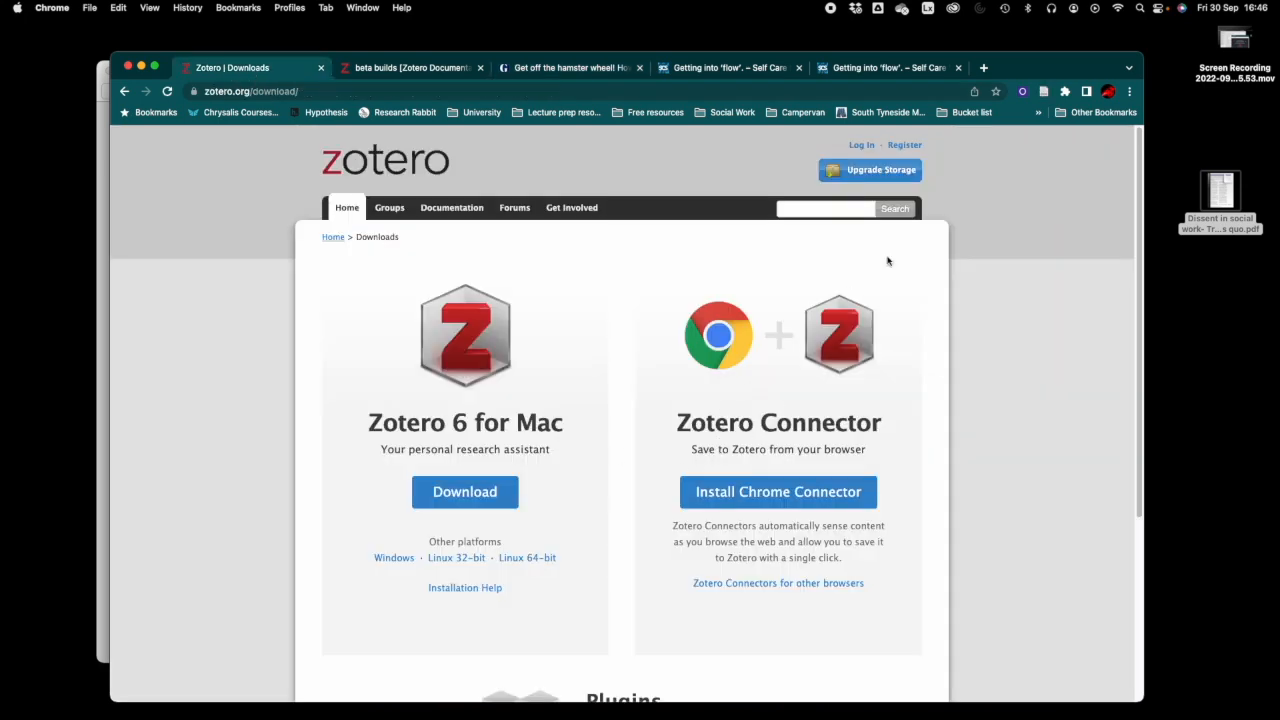
left_click(578, 70)
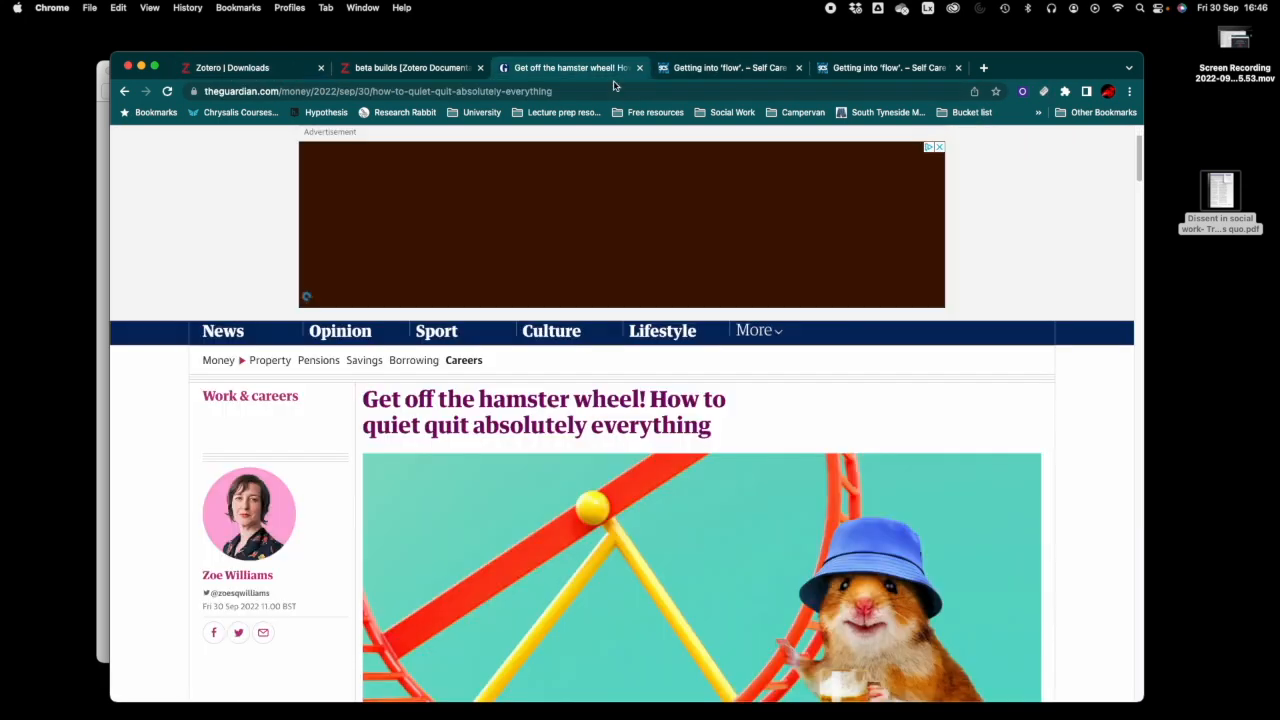
left_click_drag(1034, 73, 1088, 66)
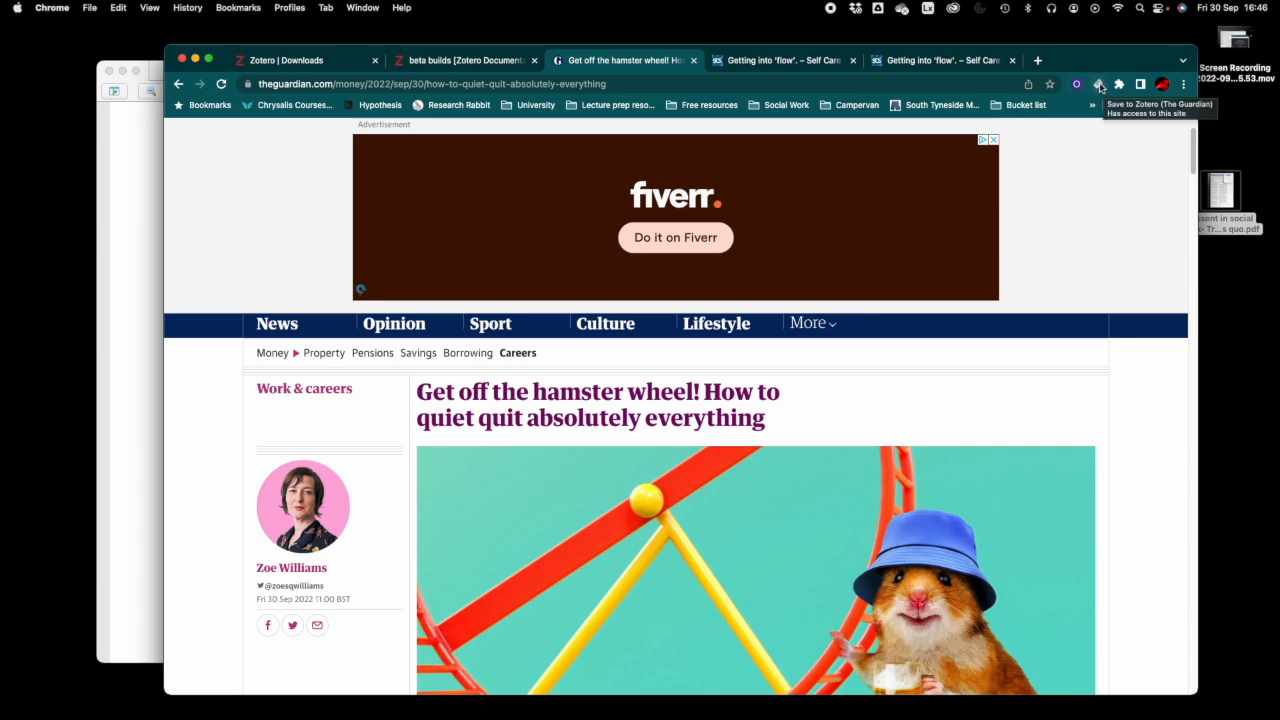
- Save the Guardian article to Zotero with the connector icon
left_click(330, 60)
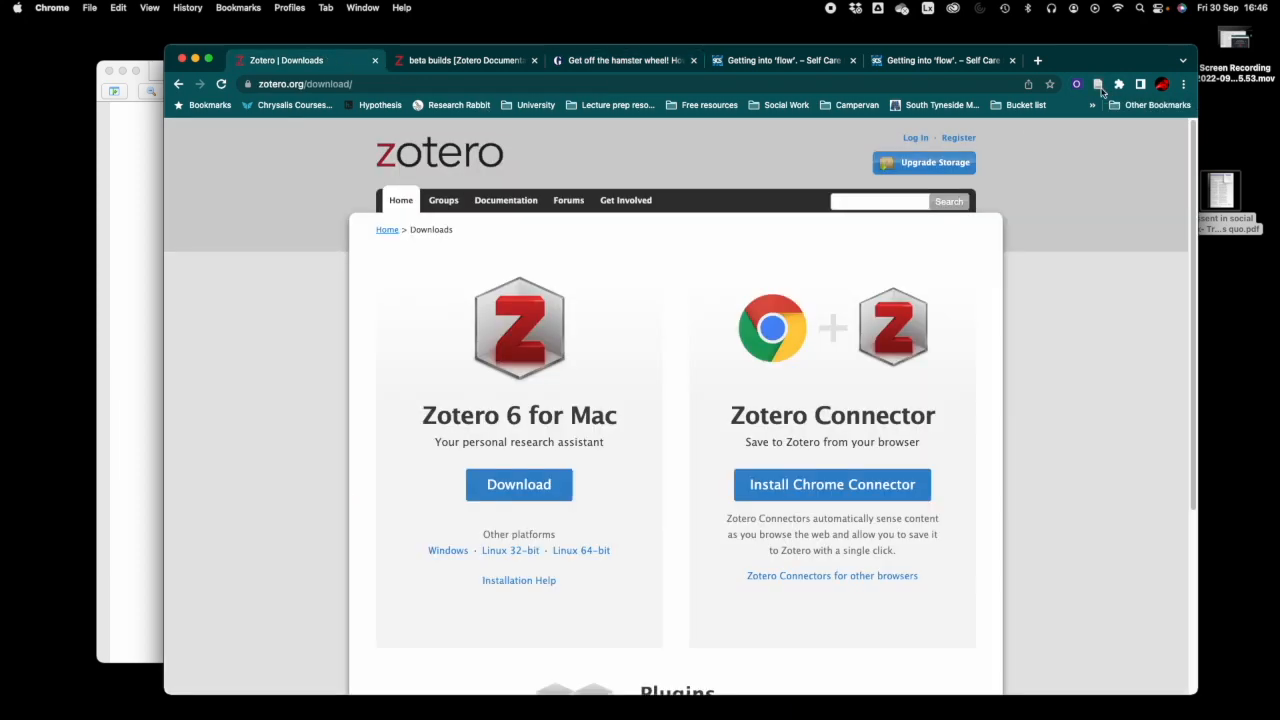
left_click(616, 62)
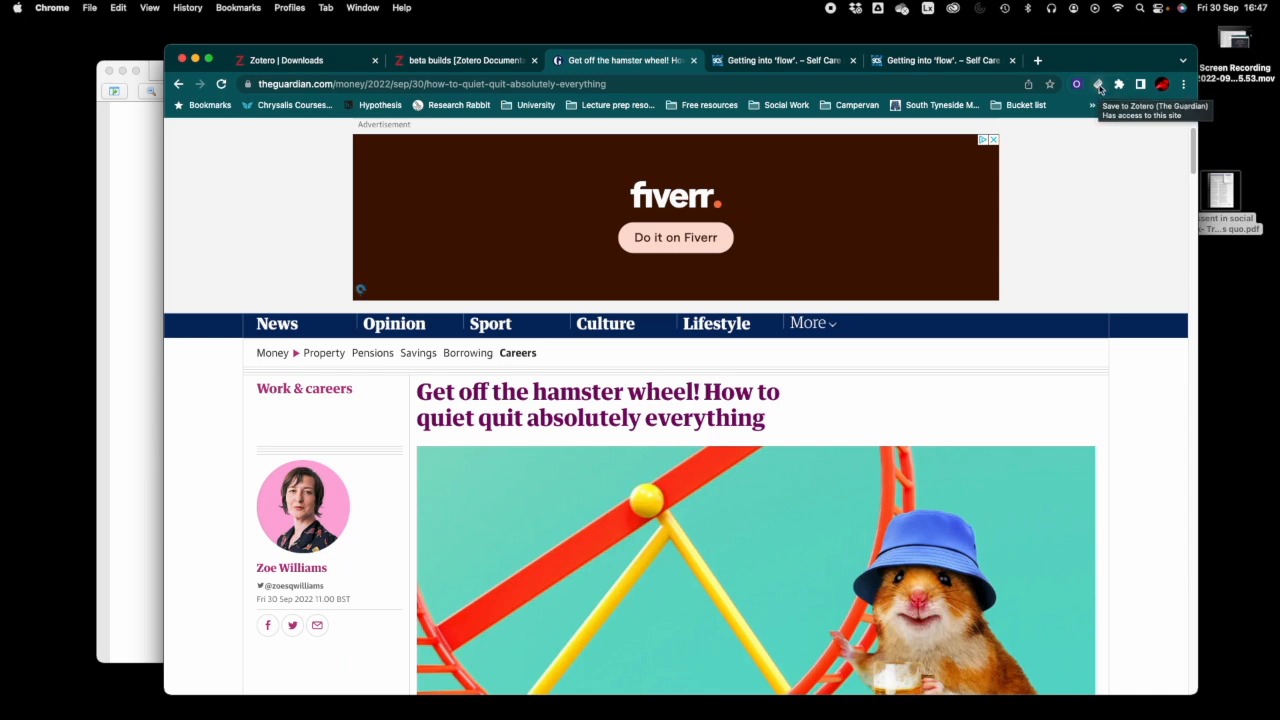
left_click(1099, 87)
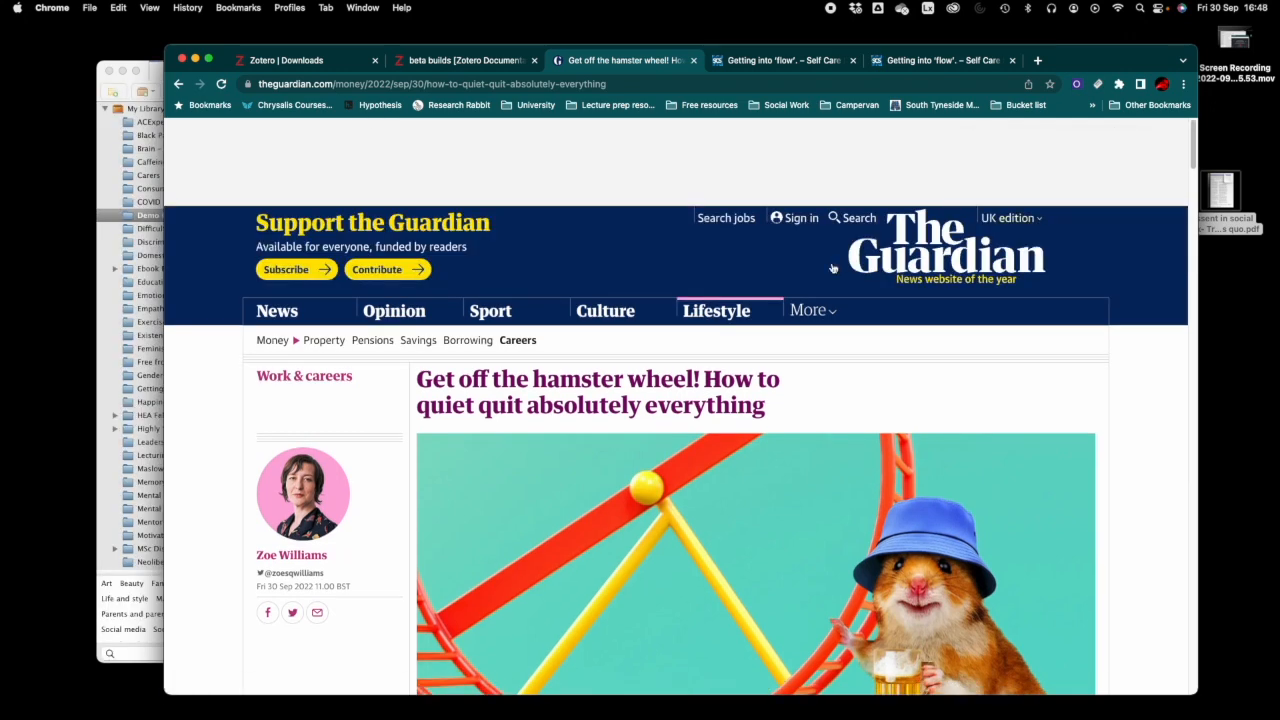
- In Zotero, expand the new Guardian item and open its attached snapshot
left_click(110, 234)
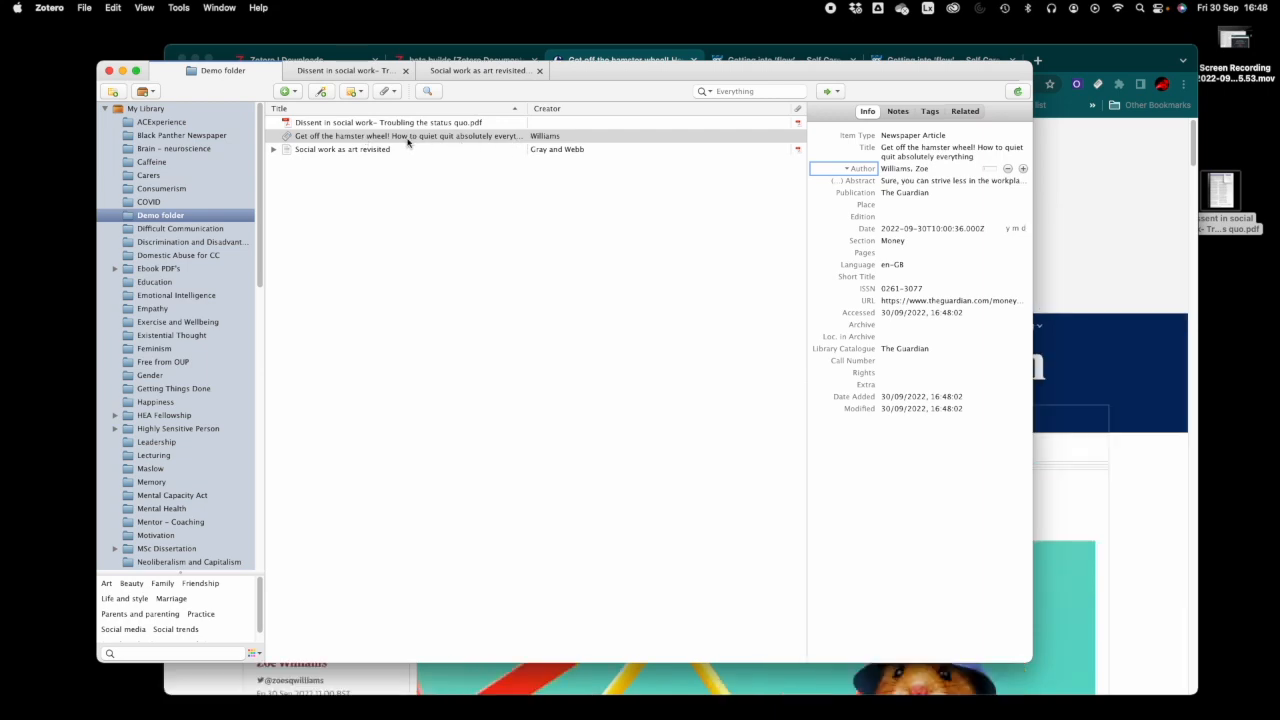
left_click(274, 140)
double_click(328, 155)
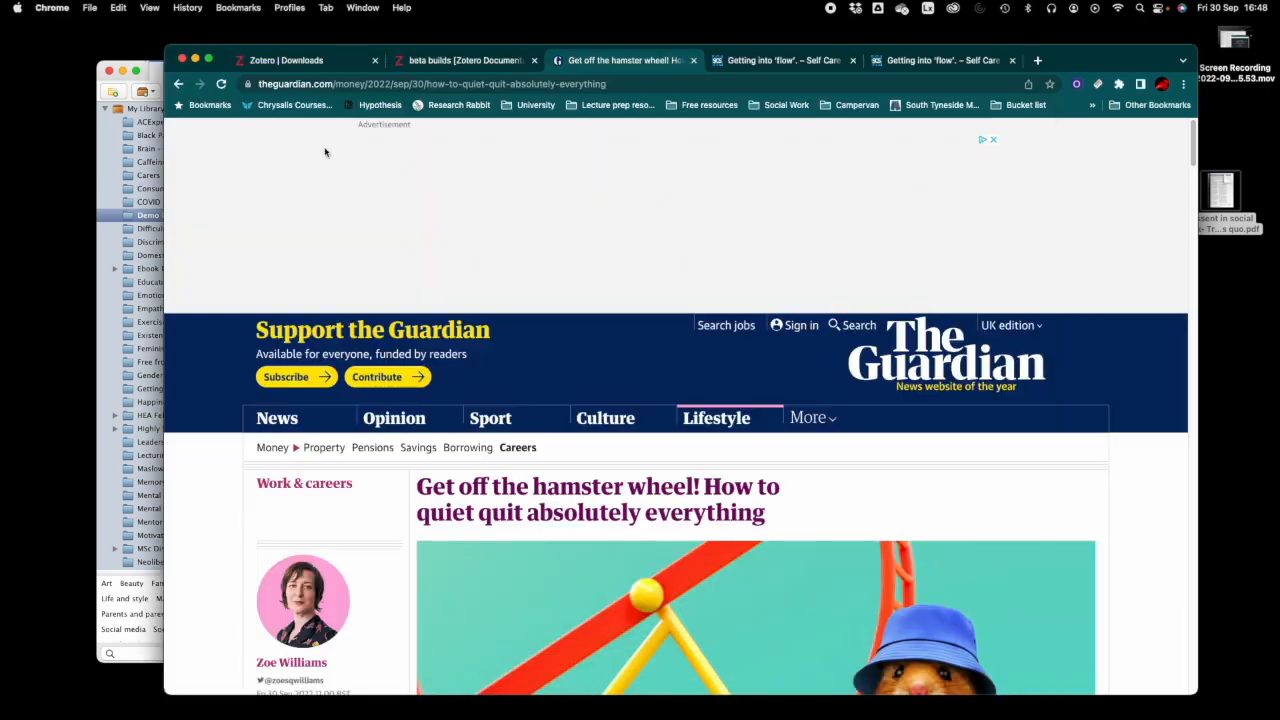
- Close the Guardian snapshot and switch to the Self Care Shorts 'Getting into flow' tab
scroll(793, 420, "down", 10)
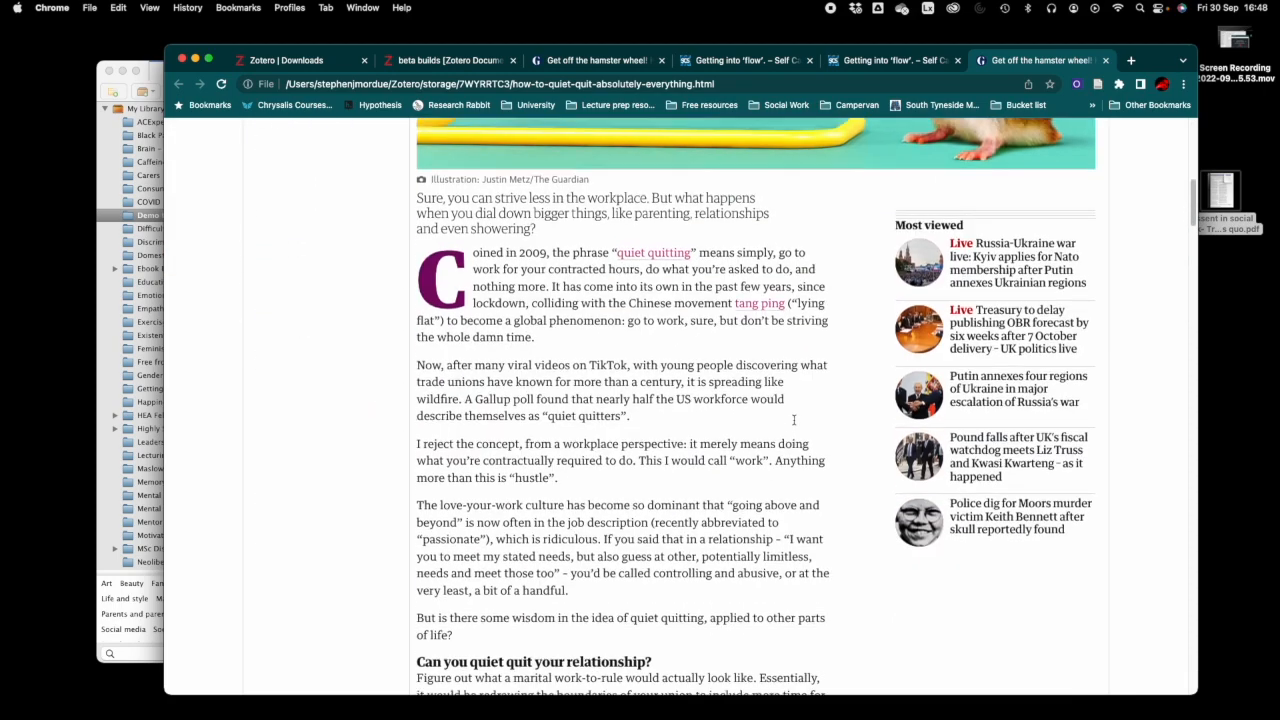
scroll(793, 420, "up", 10)
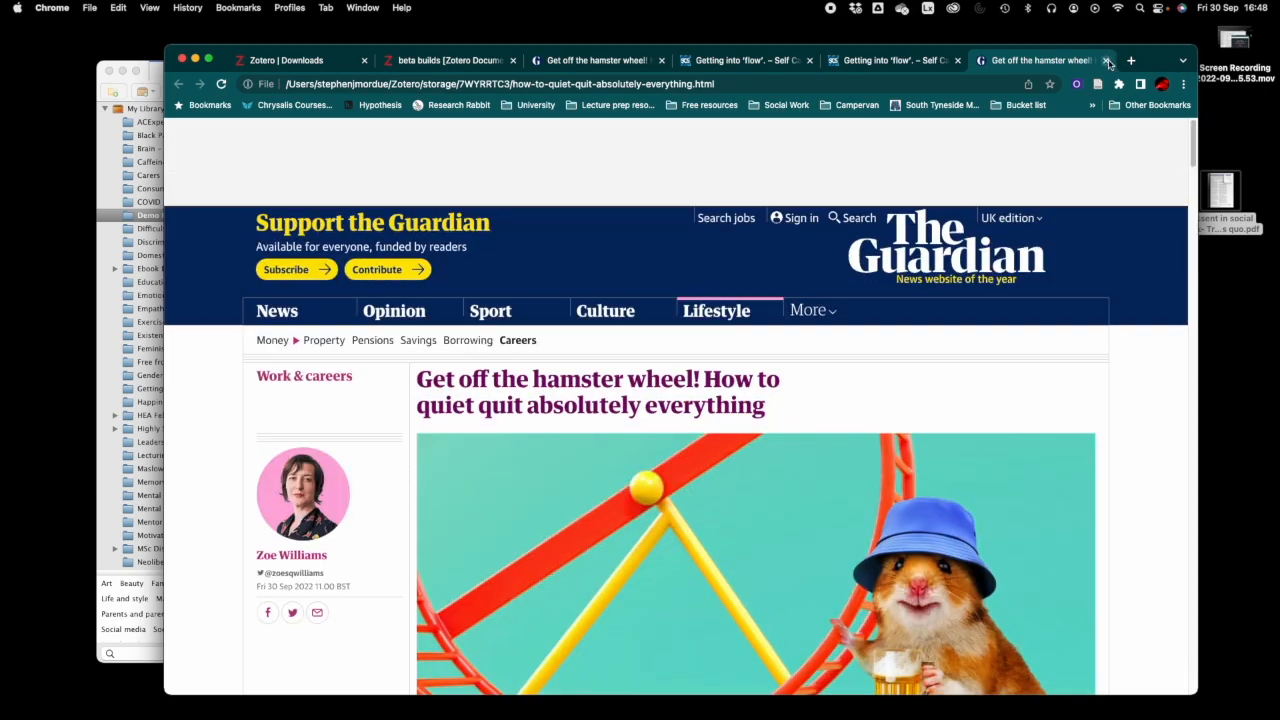
left_click(1107, 61)
left_click(777, 62)
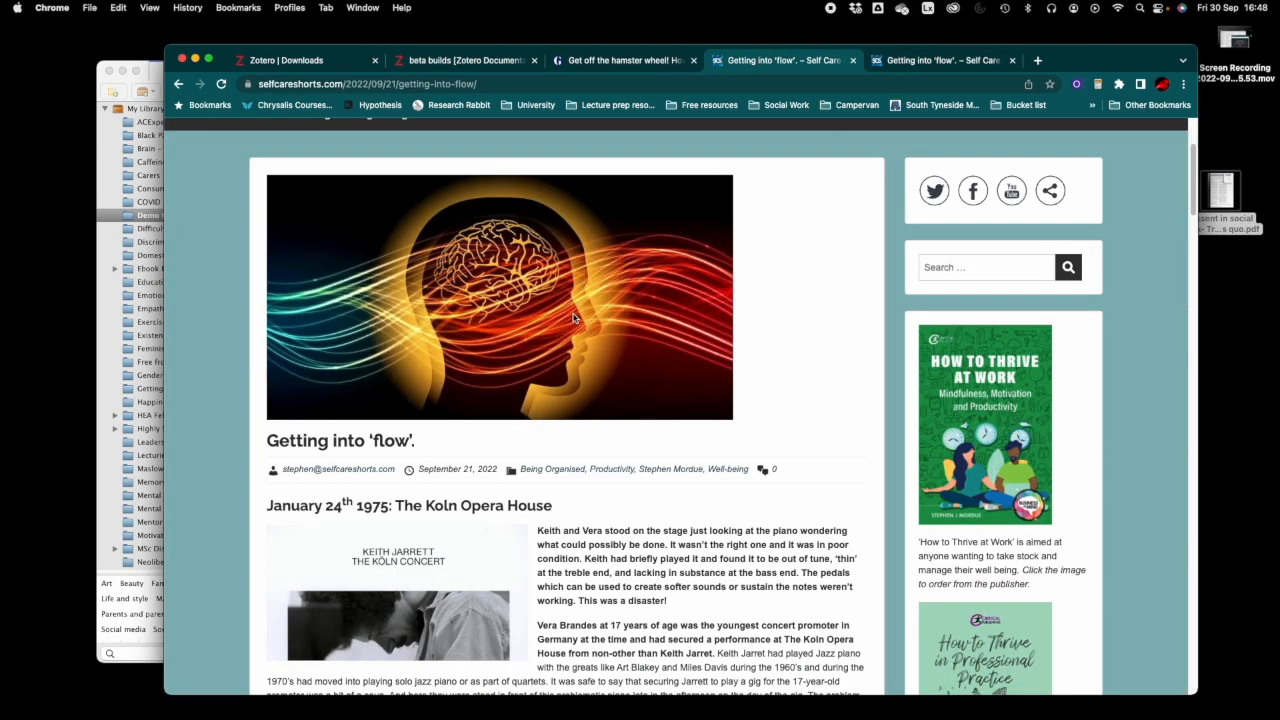
scroll(574, 318, "up", 3)
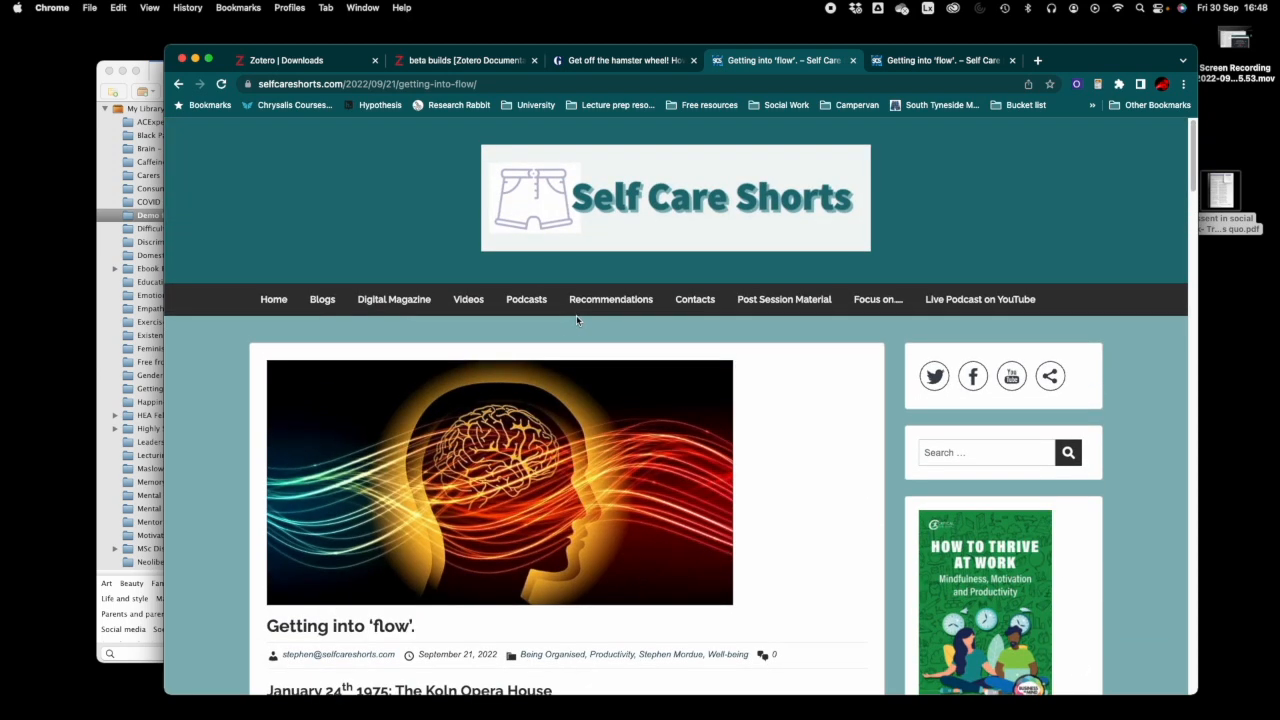
- Save the 'Getting into flow' post to Zotero, then show the Zotero Downloads tab
left_click(1098, 85)
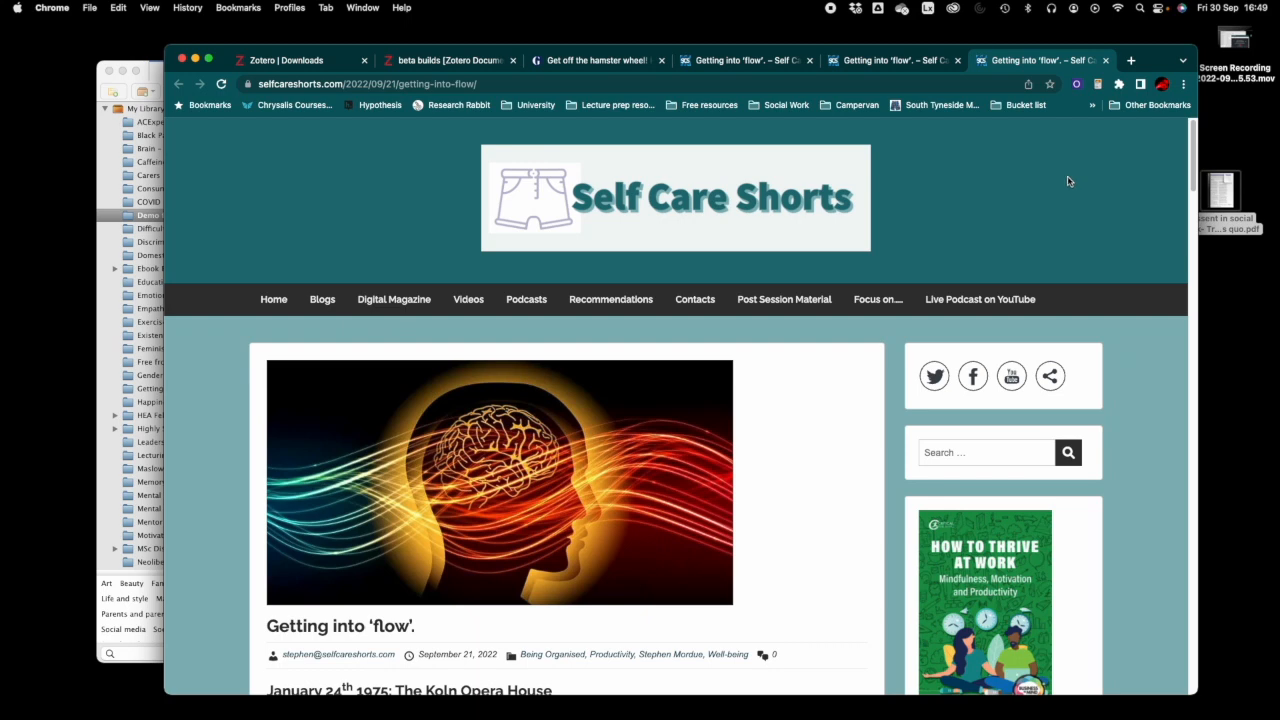
left_click(278, 64)
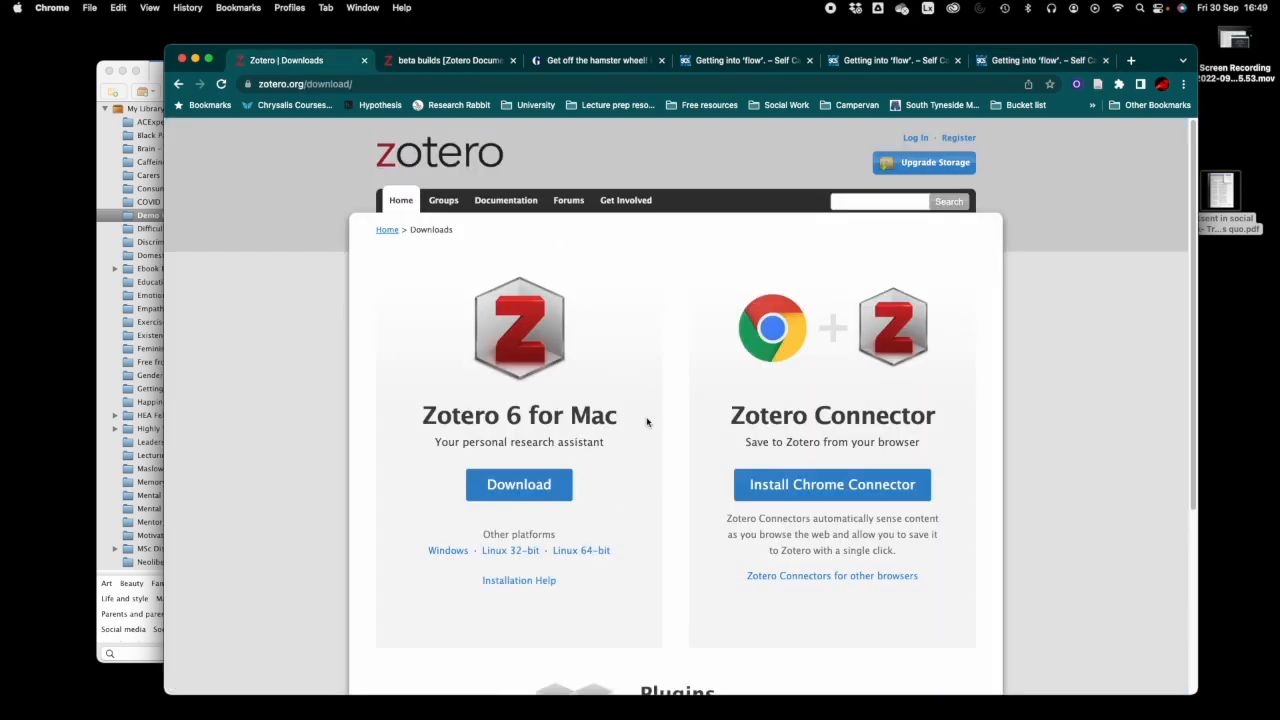
left_click_drag(1150, 62, 1107, 57)
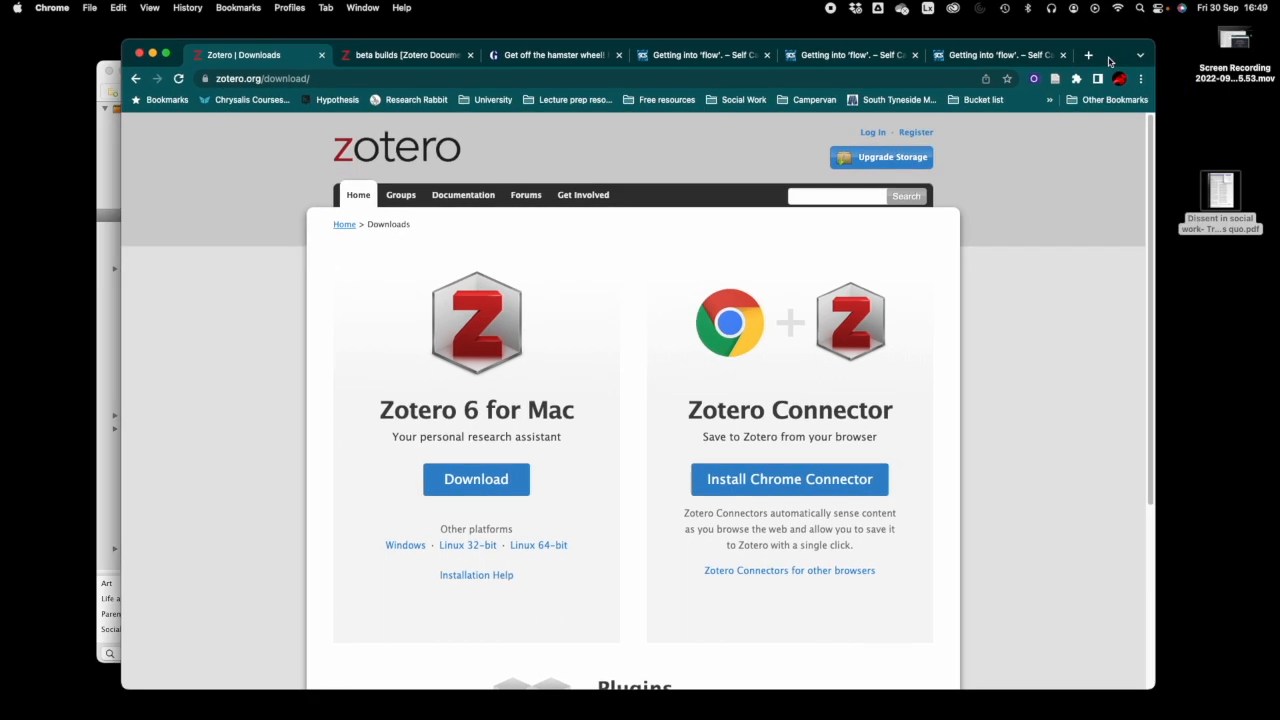